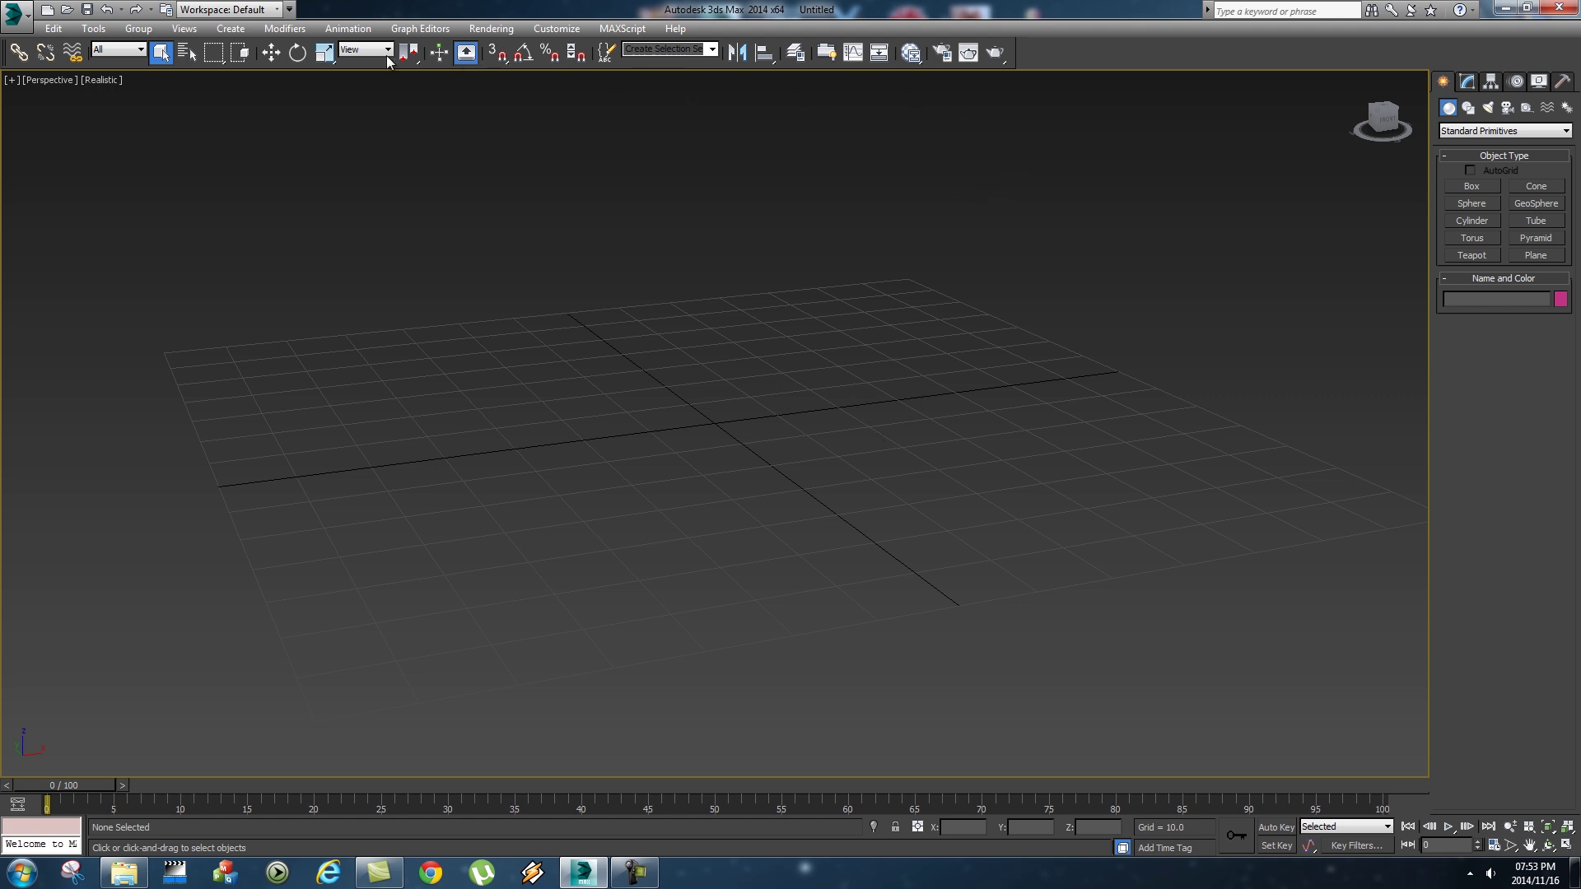
# - Show the MassFX toolbar and open the MassFX Tools window, docking it beside the viewport
pyautogui.rightClick(1069, 52)
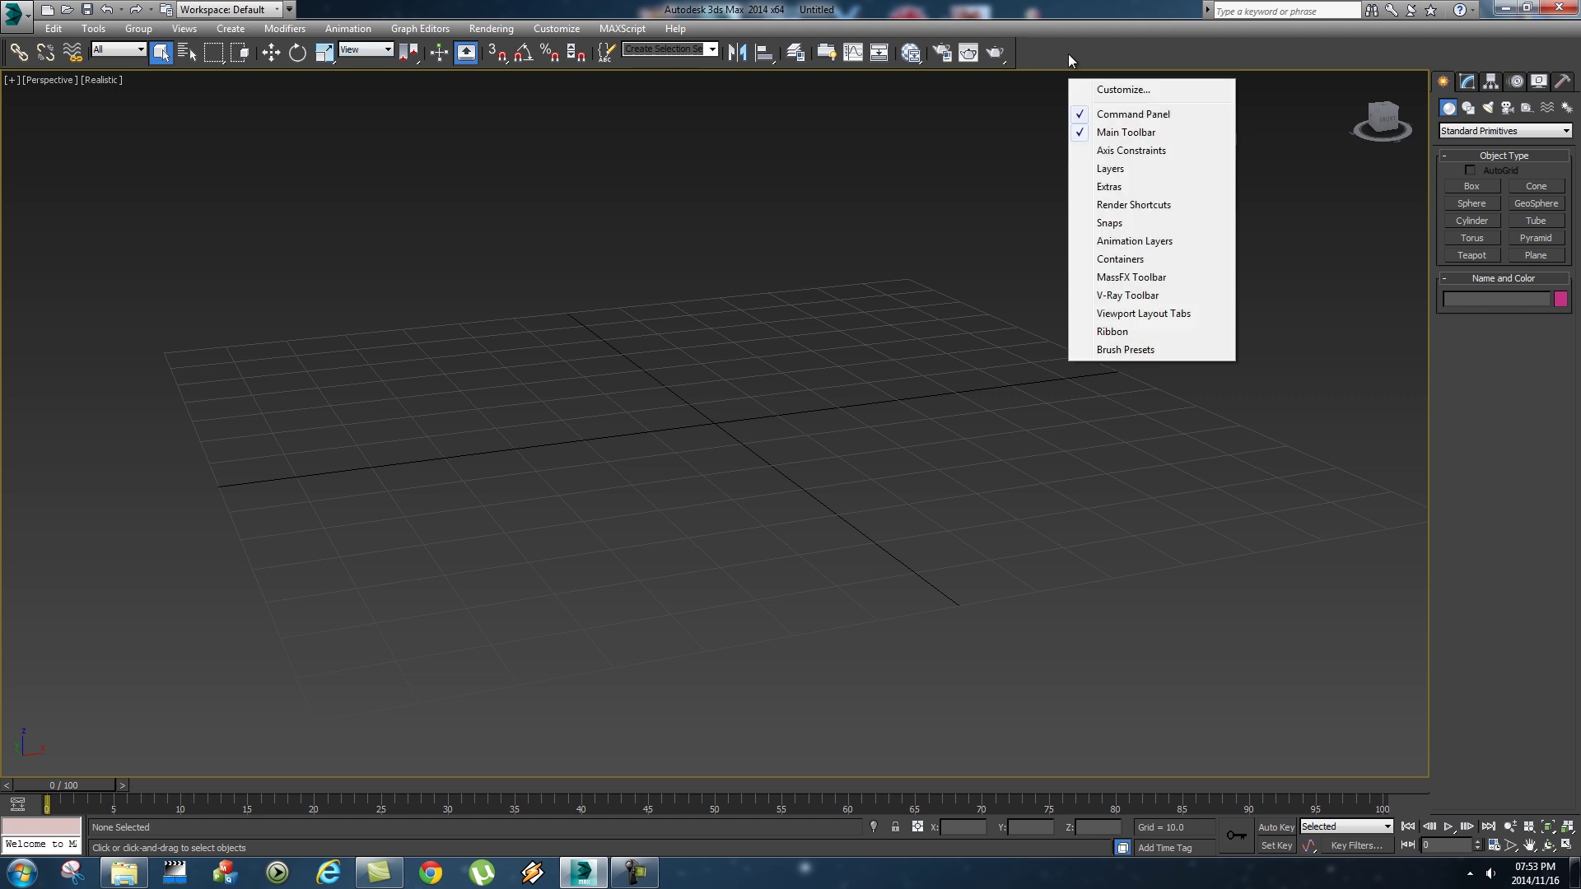
pyautogui.click(1131, 278)
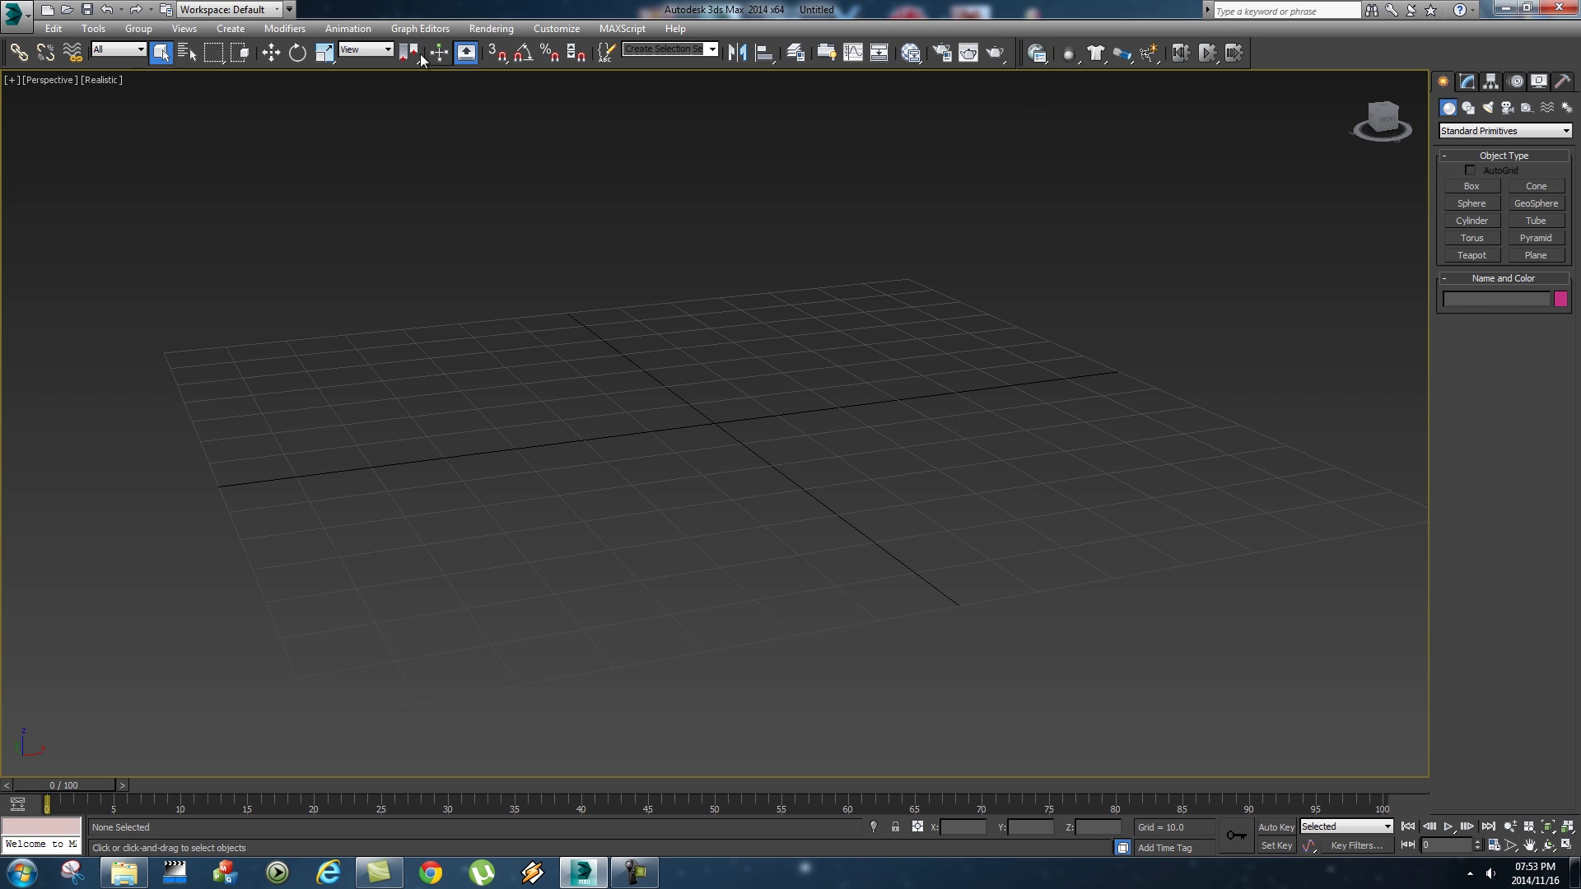
pyautogui.click(348, 30)
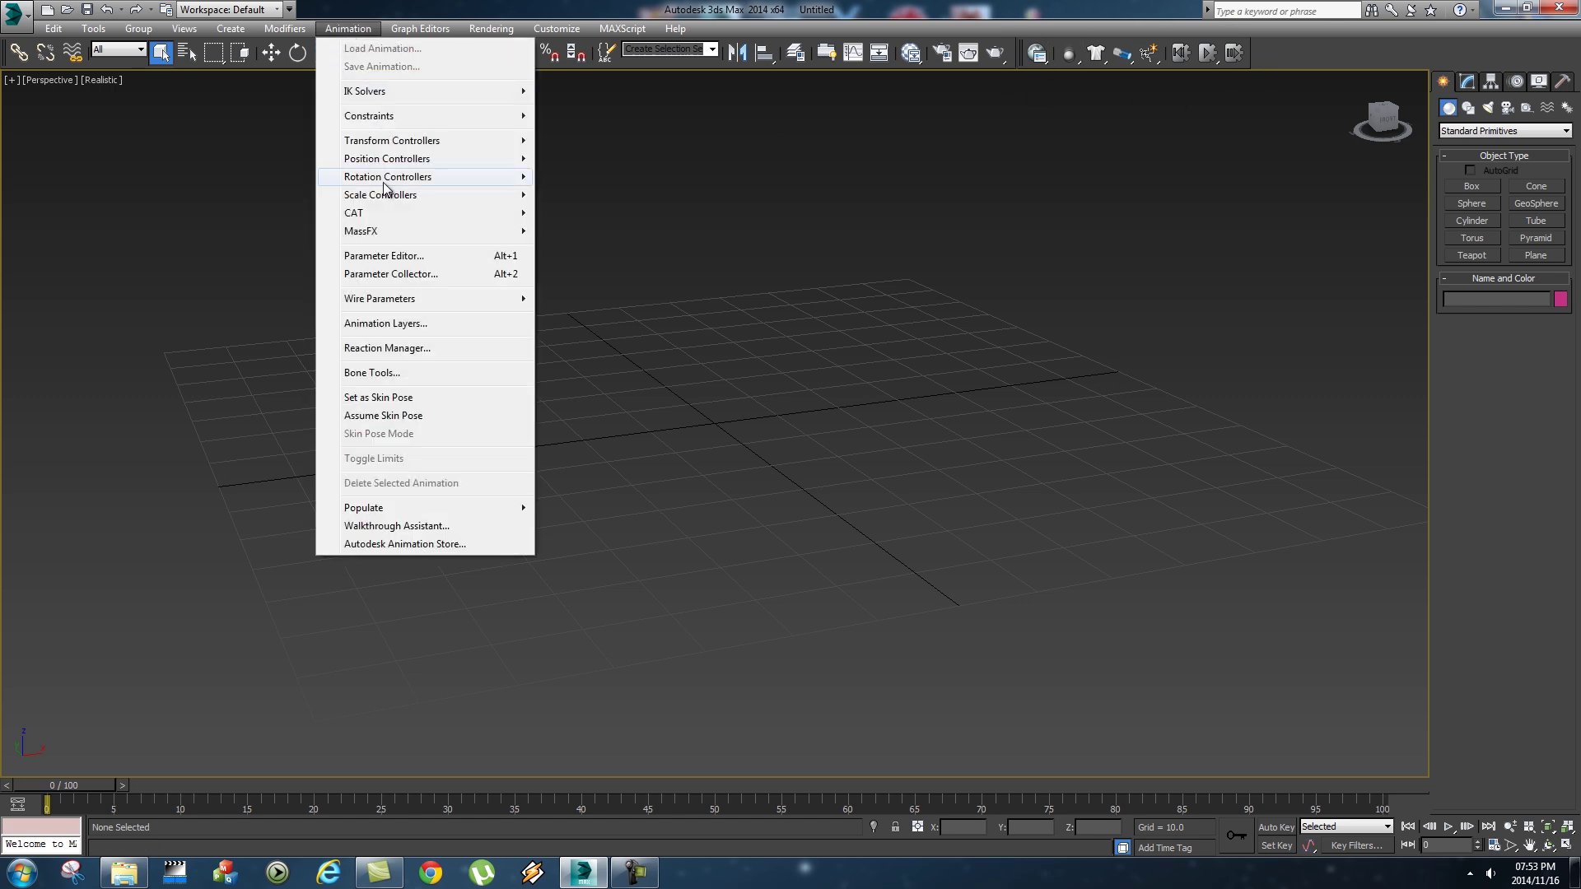
pyautogui.moveTo(387, 234)
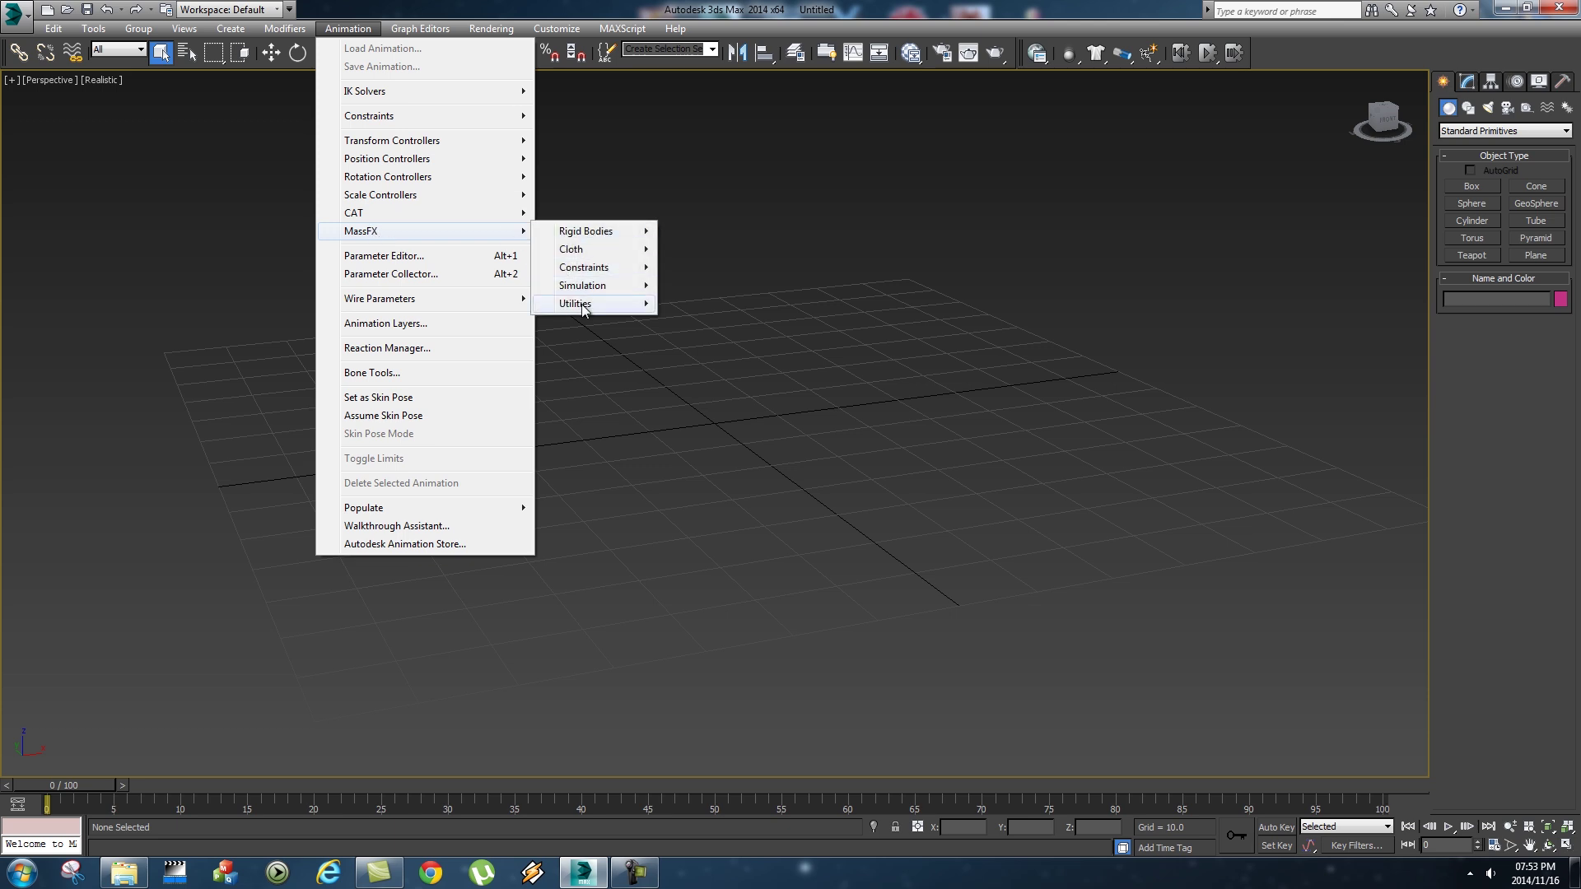
pyautogui.moveTo(576, 303)
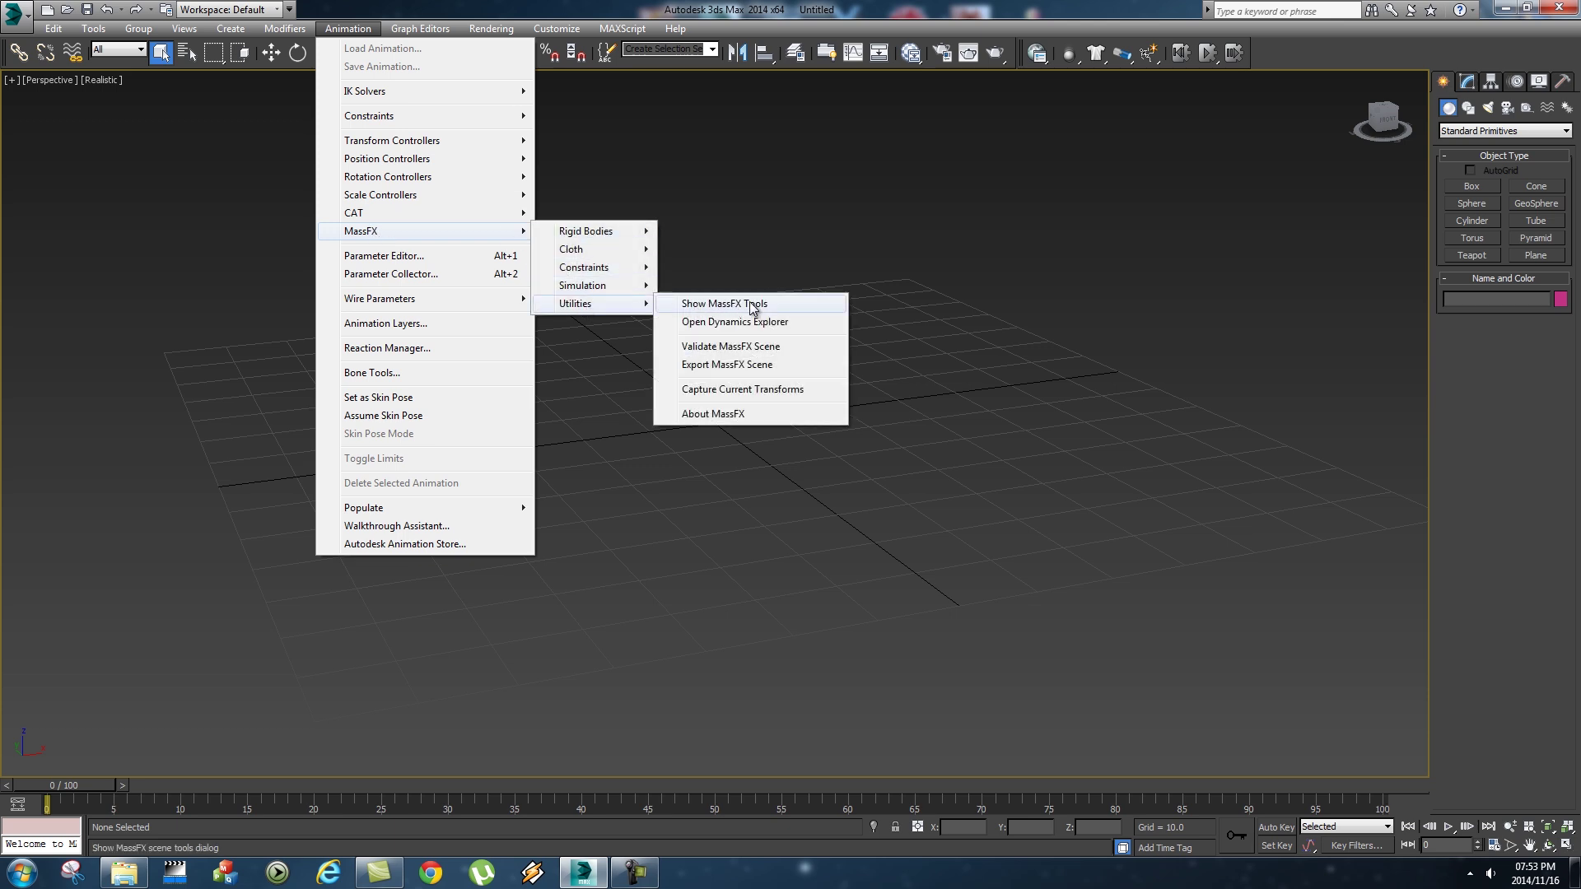
pyautogui.click(690, 305)
pyautogui.moveTo(196, 120); pyautogui.dragTo(16, 236)
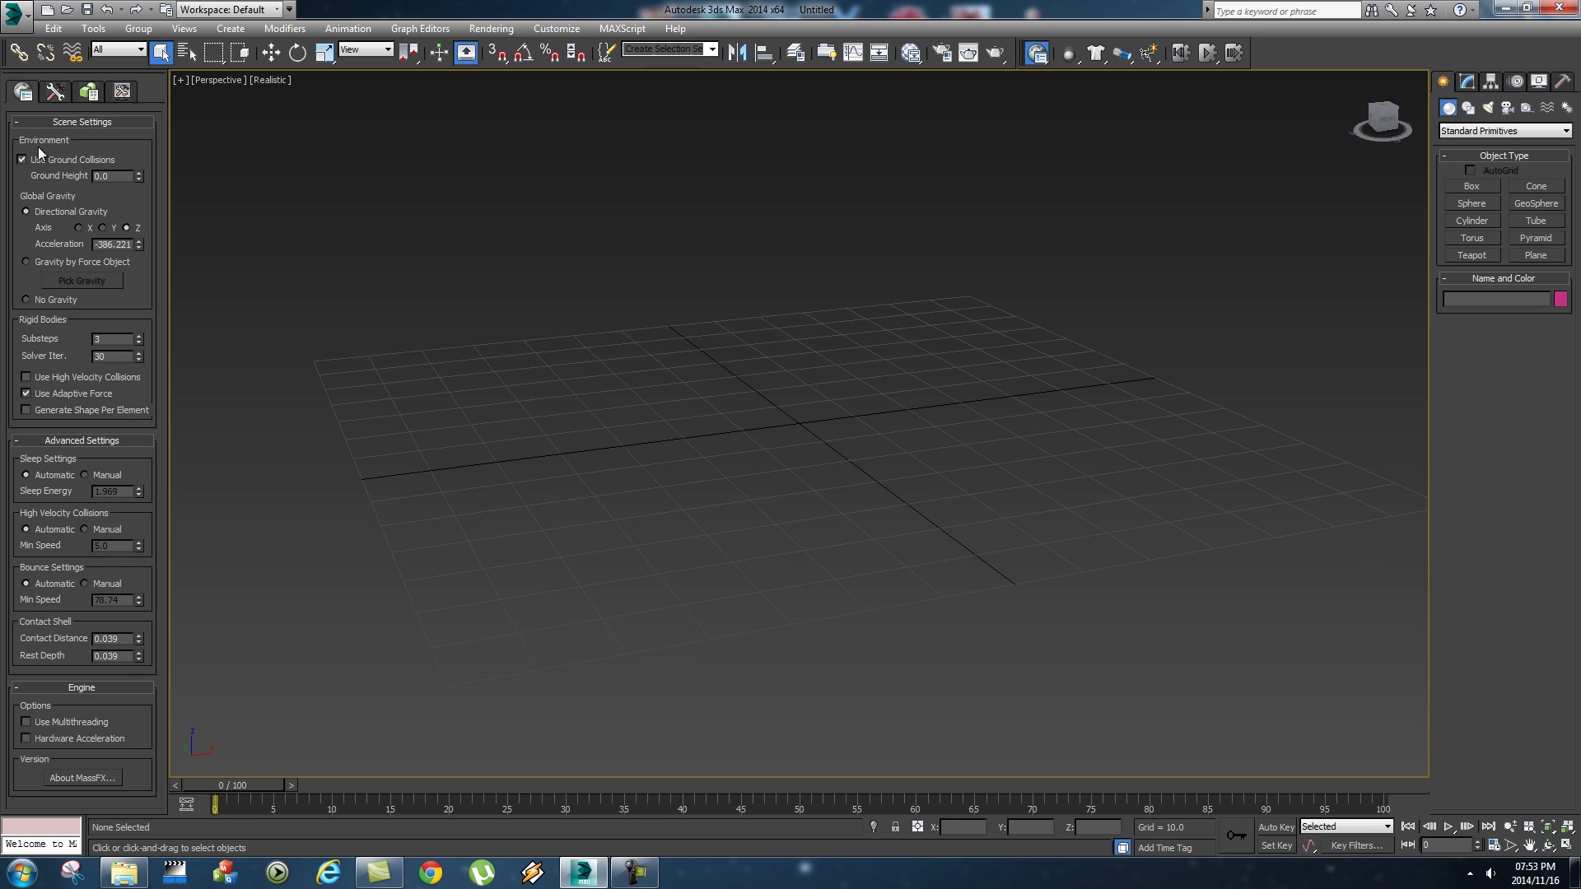
pyautogui.click(52, 95)
pyautogui.click(92, 94)
pyautogui.click(91, 92)
pyautogui.click(55, 92)
pyautogui.click(23, 92)
# - Create a flat ground box covering the grid, about 140 long, 139 wide and 2.7 thick, extending below the grid
pyautogui.keyDown('alt'); pyautogui.moveTo(774, 353); pyautogui.dragTo(1224, 327, button='middle'); pyautogui.keyUp('alt')
pyautogui.click(1473, 185)
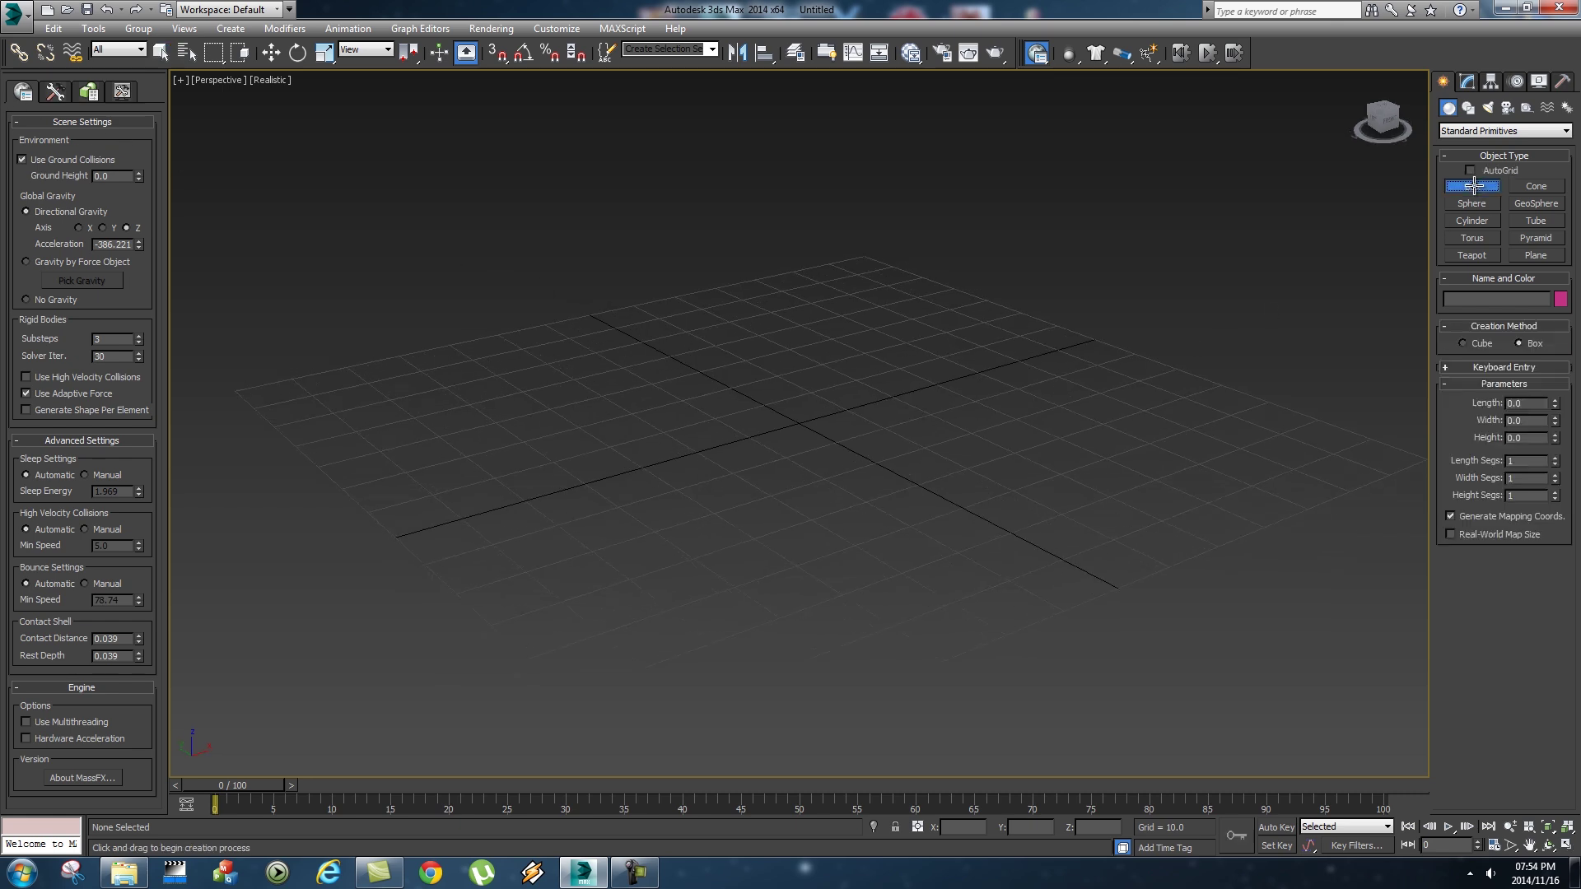
pyautogui.moveTo(237, 394); pyautogui.dragTo(1423, 462)
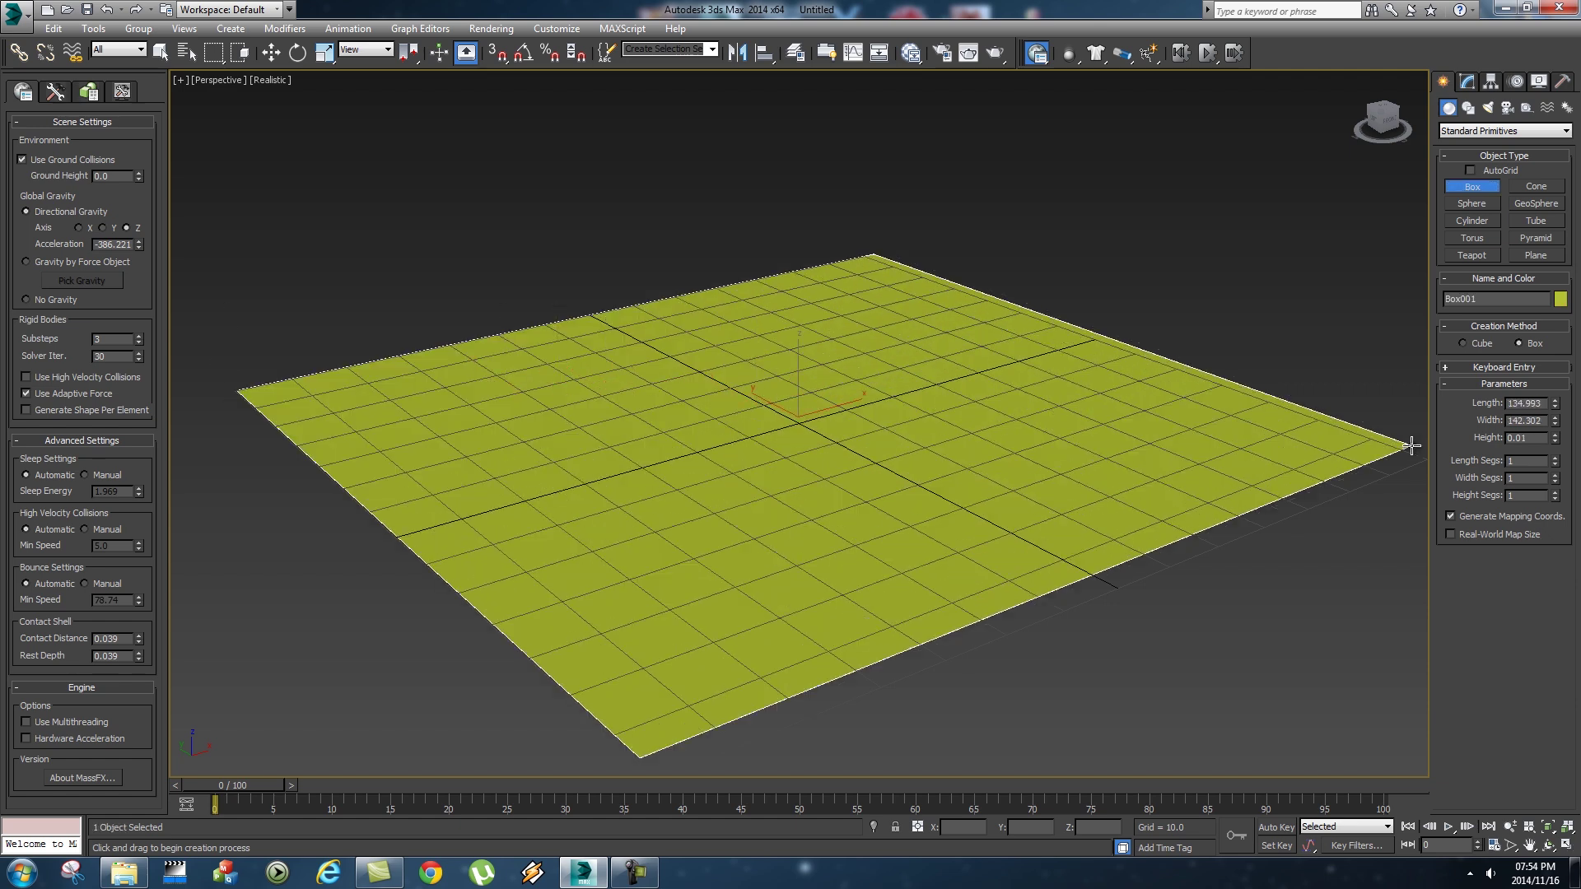
pyautogui.keyDown('alt'); pyautogui.moveTo(1058, 465); pyautogui.dragTo(881, 503, button='middle'); pyautogui.keyUp('alt')
pyautogui.keyDown('alt'); pyautogui.moveTo(959, 452); pyautogui.dragTo(961, 456, button='middle'); pyautogui.keyUp('alt')
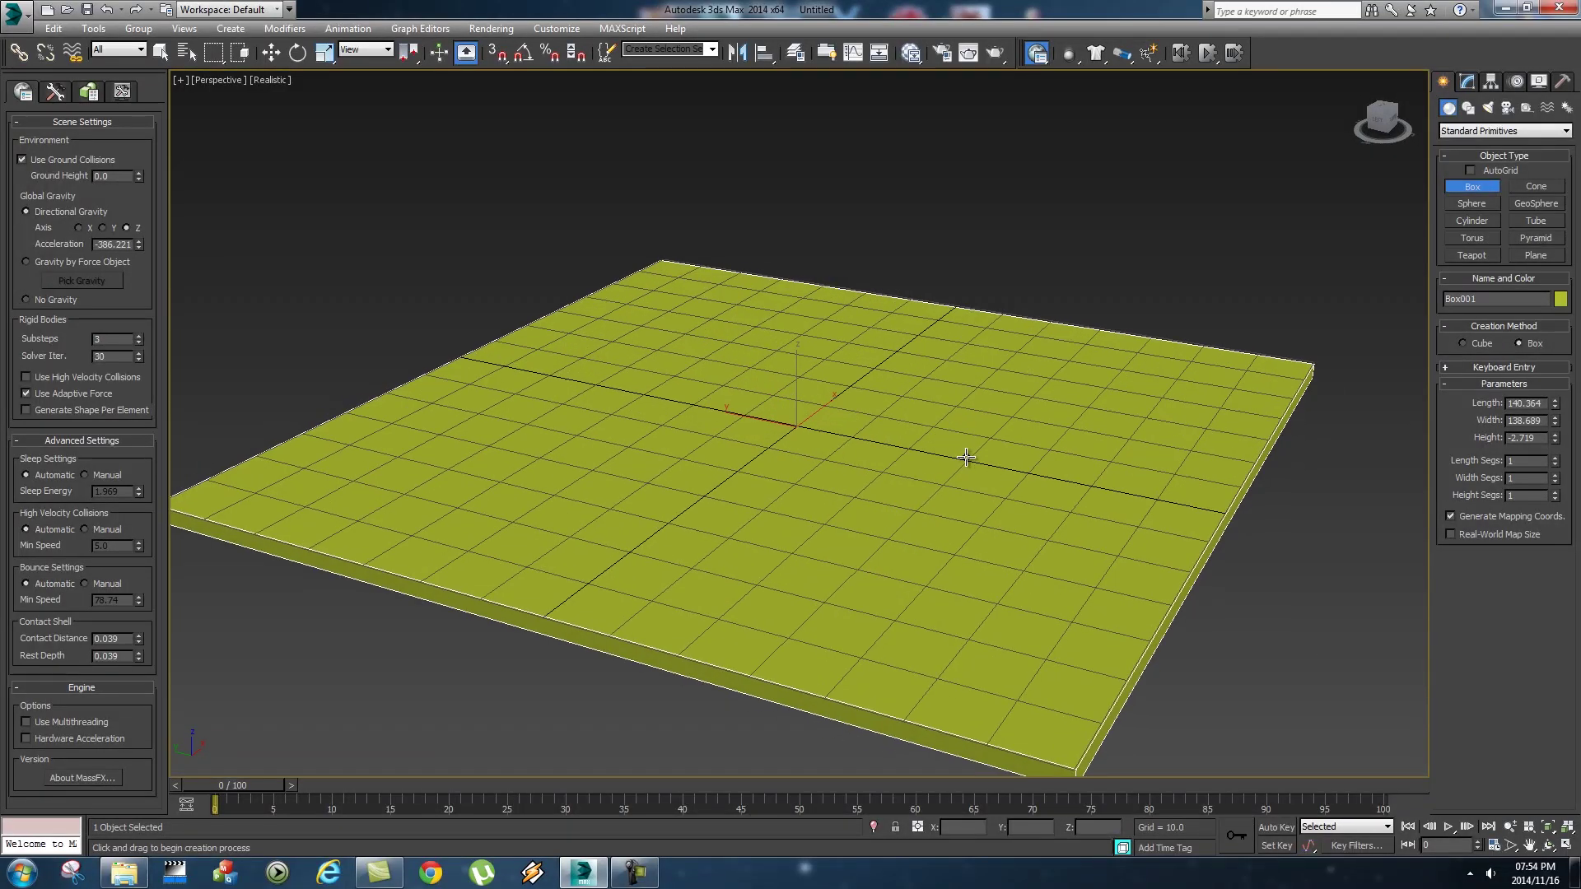
# - Create a small box on the ground slab and set its length, width and height to 10 each
pyautogui.moveTo(539, 480); pyautogui.dragTo(553, 517)
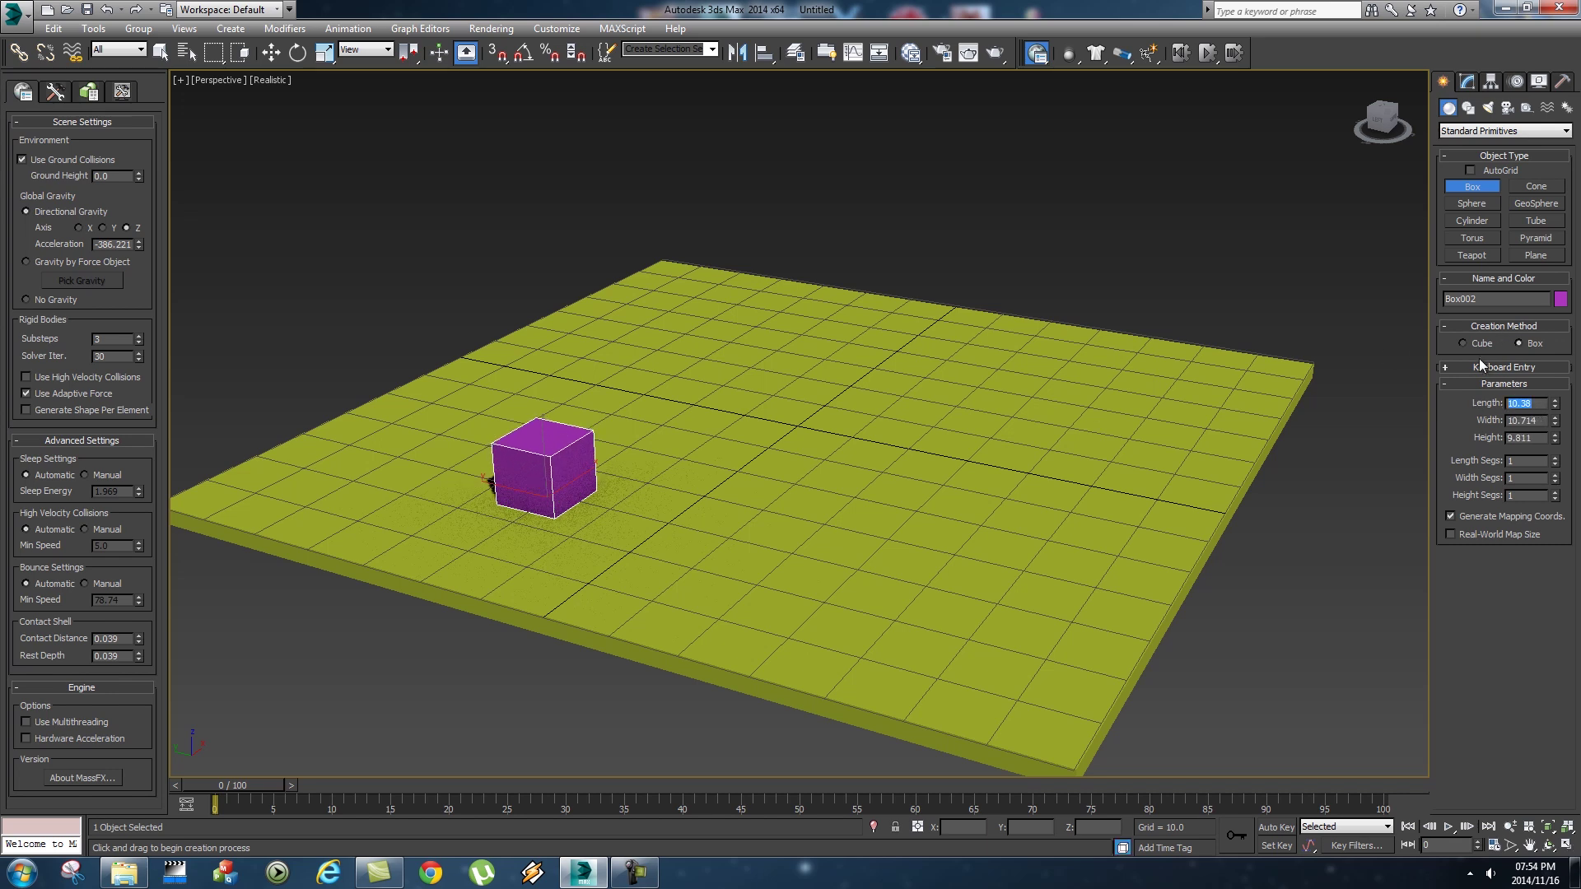
pyautogui.write('10')
pyautogui.press('Tab')
pyautogui.write('10')
pyautogui.press('Tab')
pyautogui.write('10')
pyautogui.press('Tab')
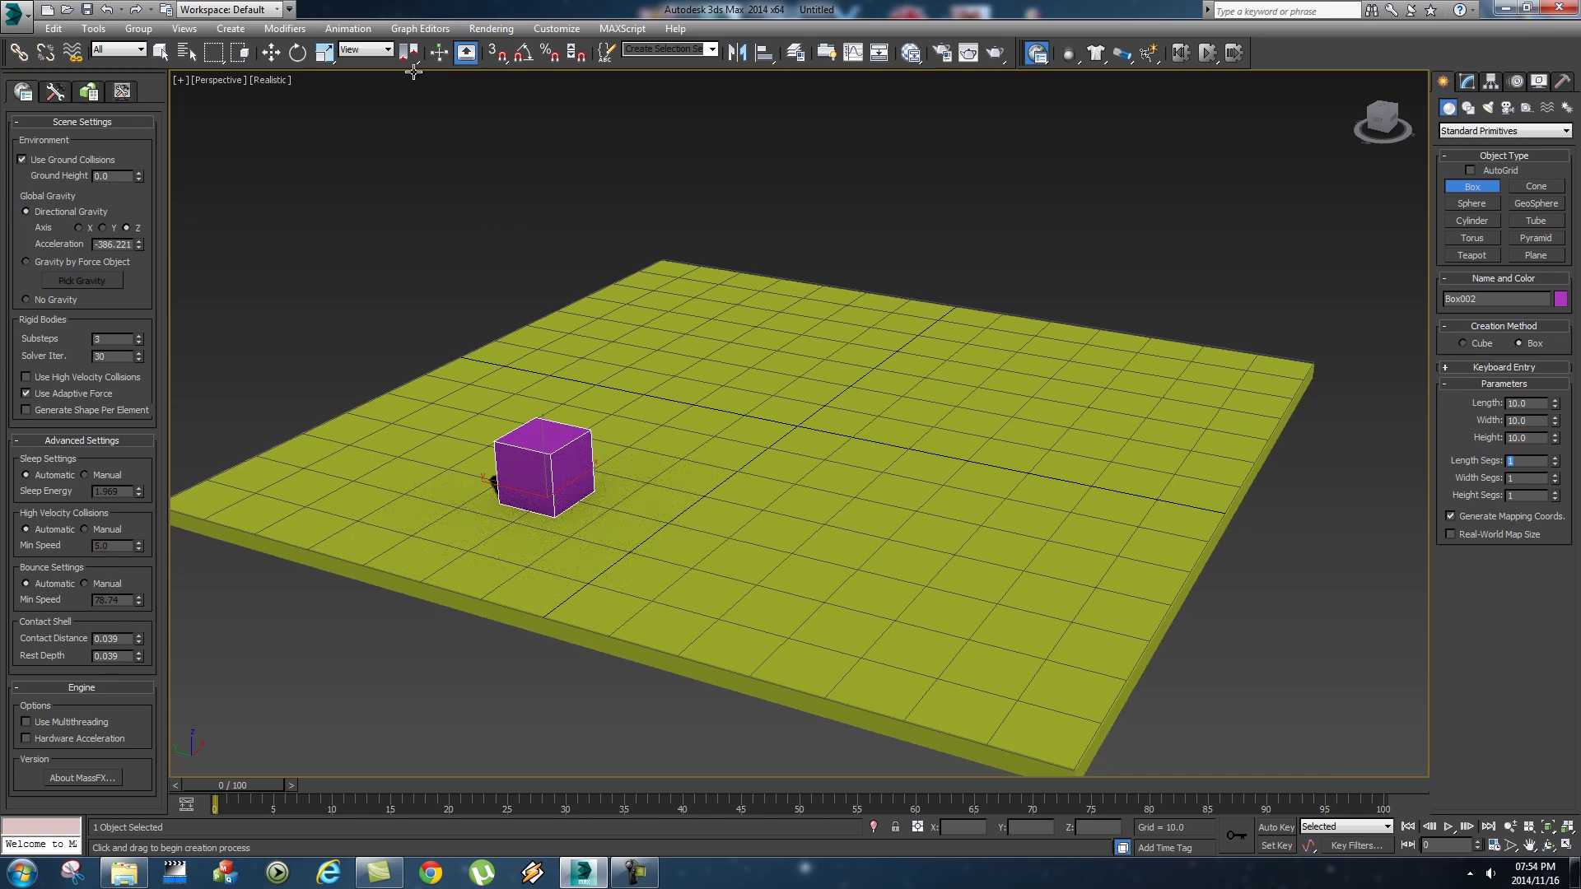
# - Clone the cube along the X axis as one copy, placed just beside the original
pyautogui.click(271, 52)
pyautogui.keyDown('alt'); pyautogui.moveTo(910, 459); pyautogui.dragTo(884, 471, button='middle'); pyautogui.keyUp('alt')
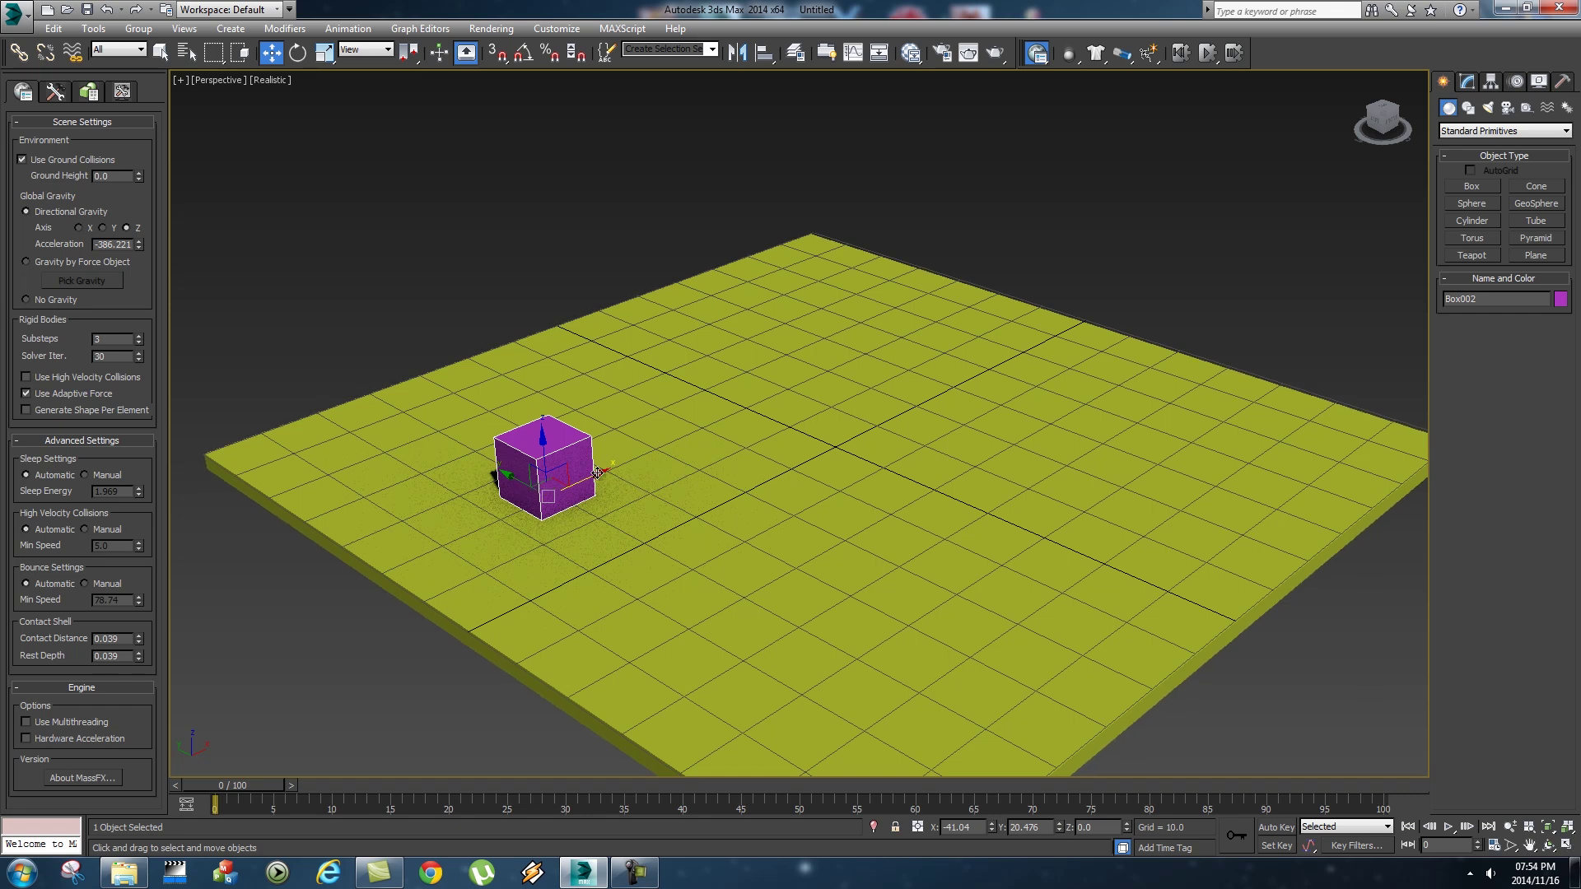
pyautogui.keyDown('shift'); pyautogui.moveTo(597, 472); pyautogui.dragTo(658, 450); pyautogui.keyUp('shift')
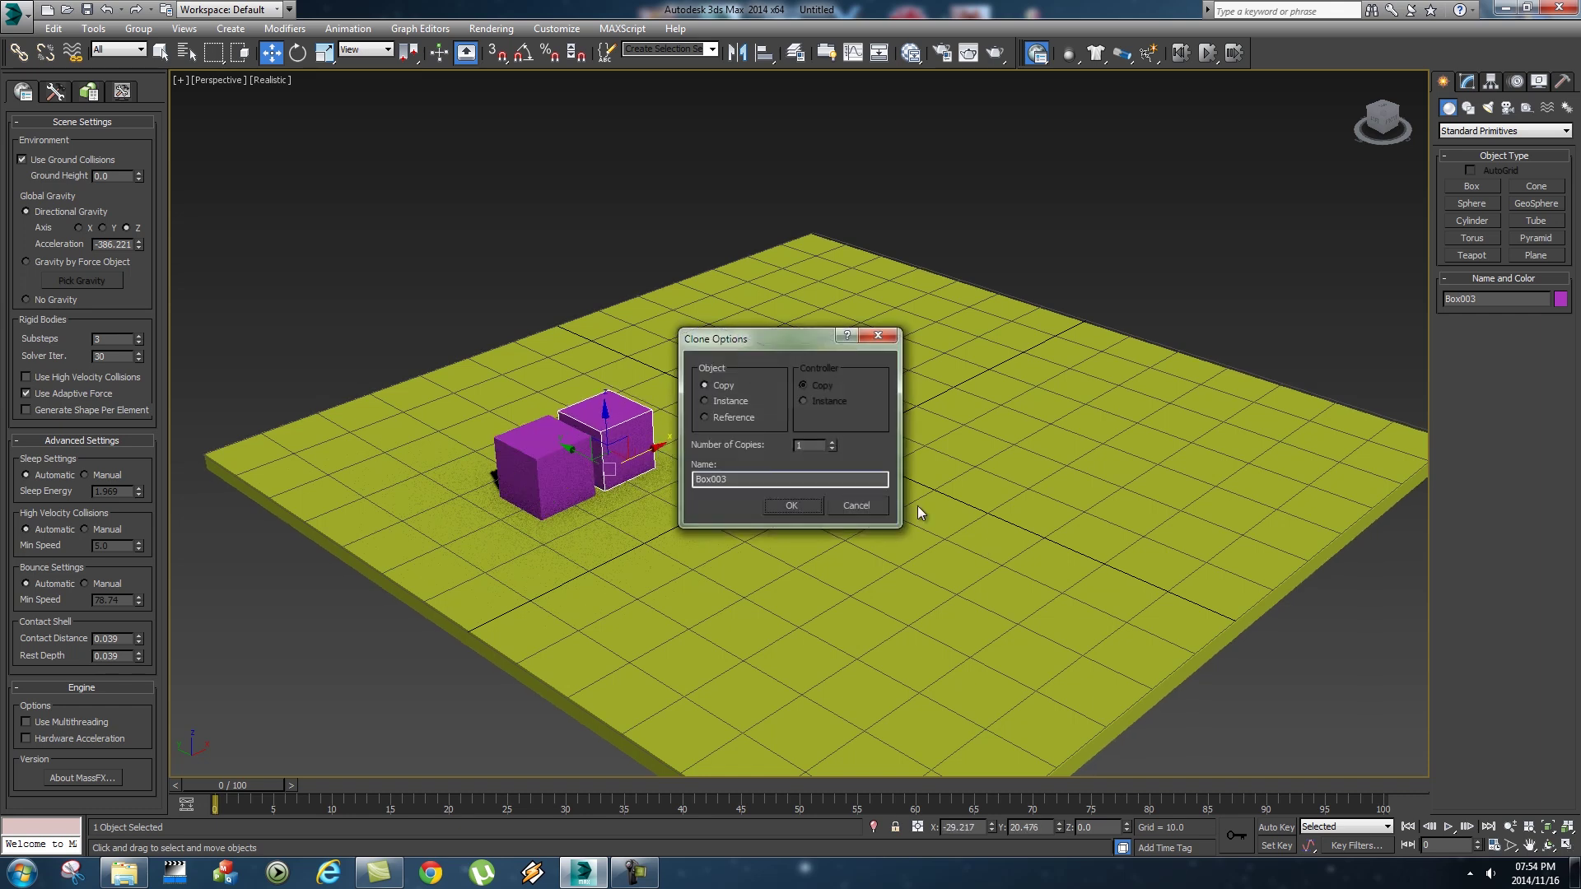
pyautogui.click(794, 504)
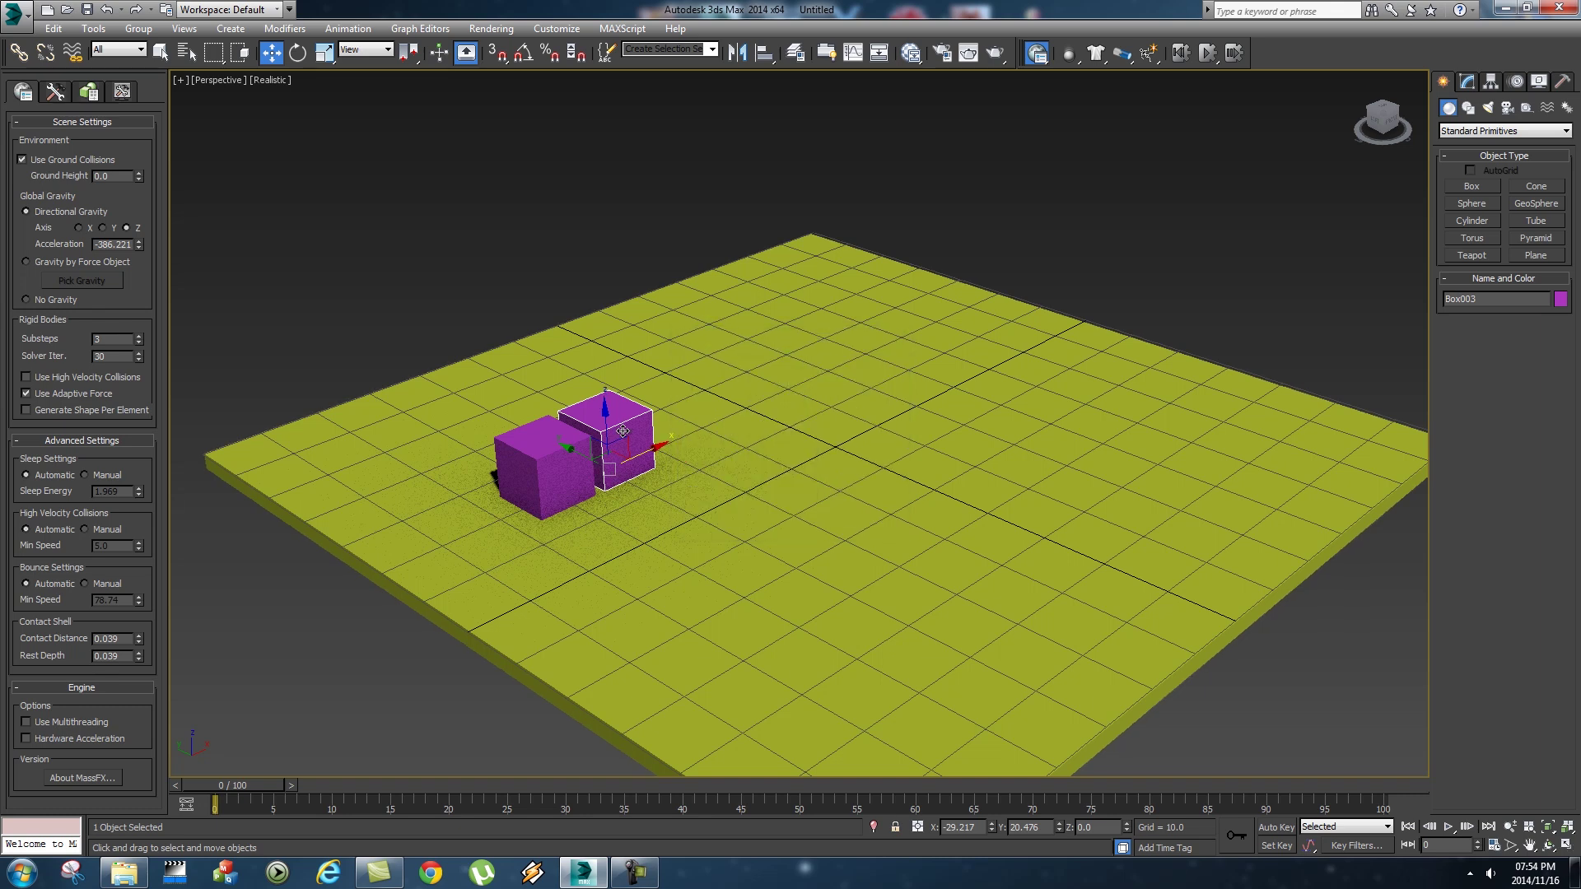
# - Copy the pair of cubes along X, then copy the resulting four, to form a row of eight
pyautogui.keyDown('ctrl'); pyautogui.click(554, 470); pyautogui.keyUp('ctrl')
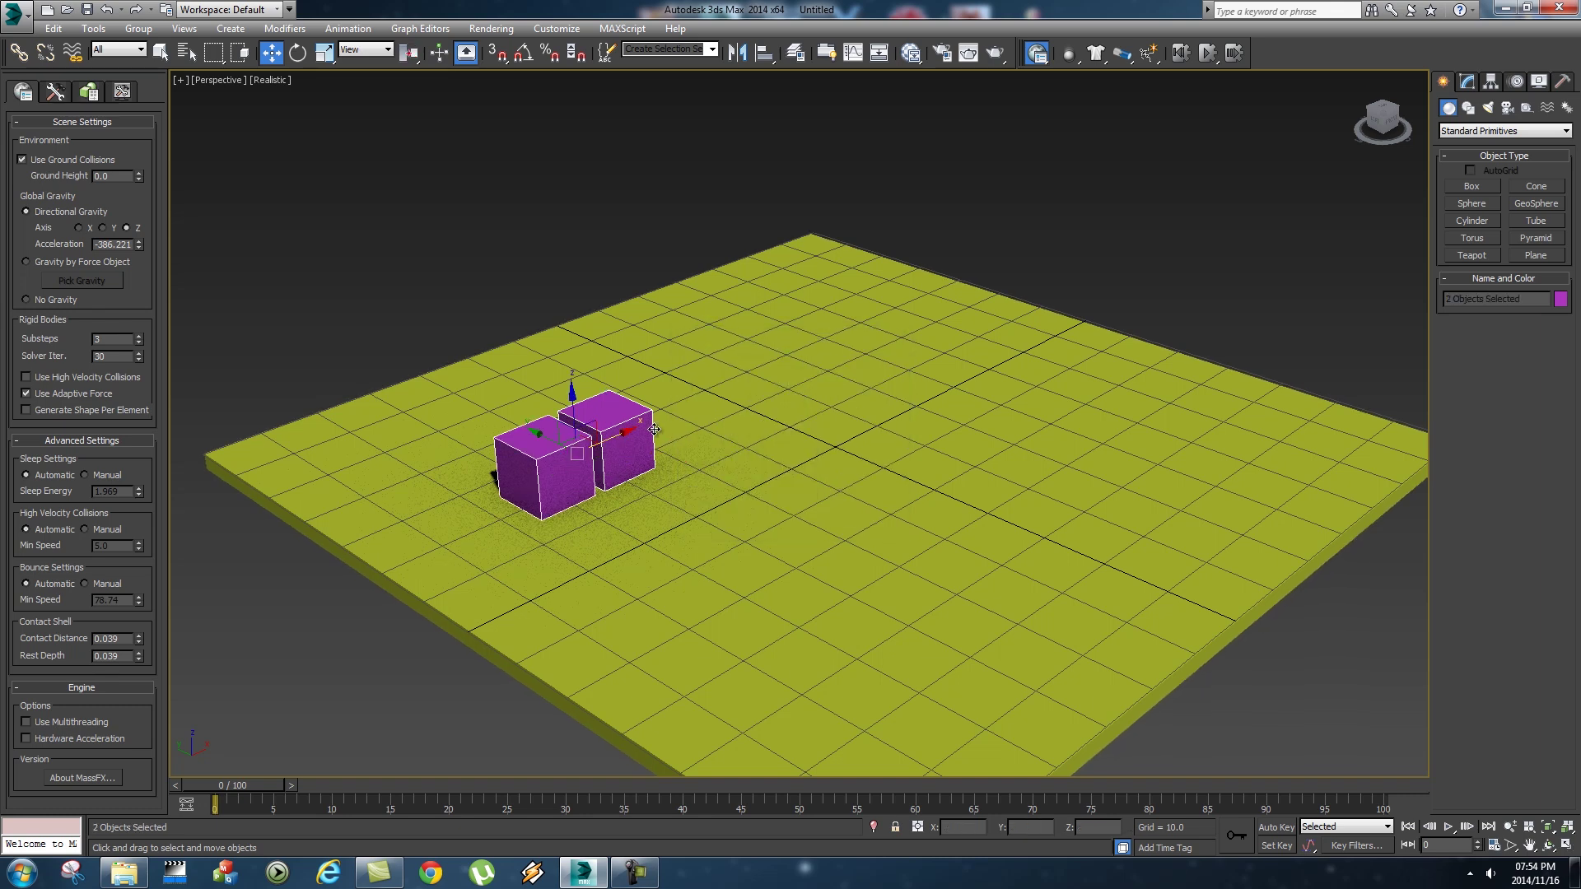
pyautogui.keyDown('shift'); pyautogui.moveTo(626, 431); pyautogui.dragTo(747, 397); pyautogui.keyUp('shift')
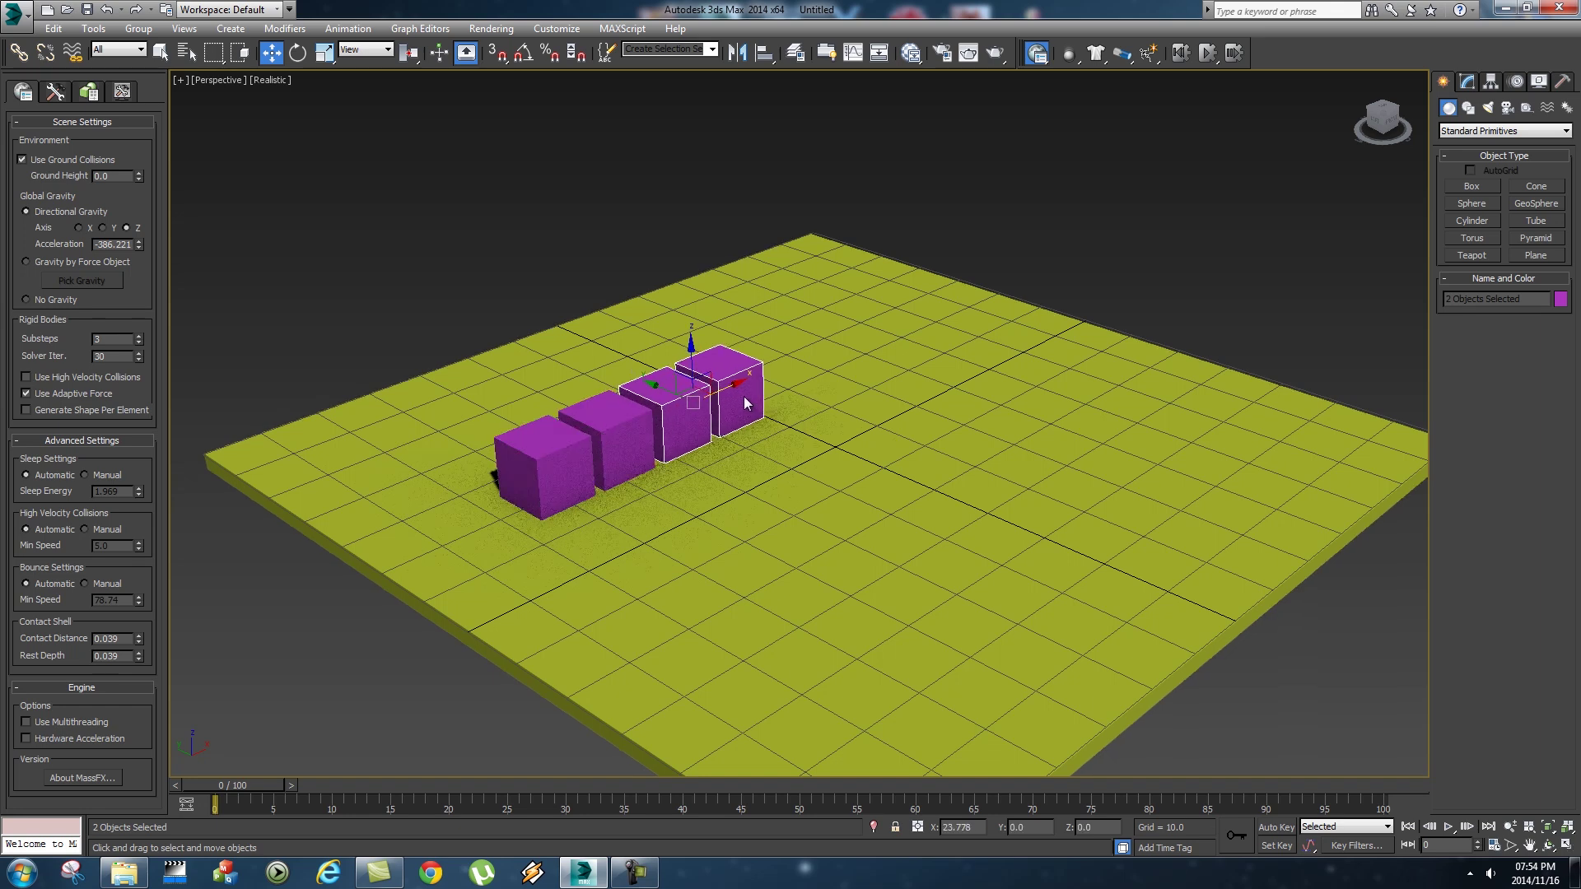
pyautogui.click(791, 505)
pyautogui.keyDown('ctrl'); pyautogui.click(610, 448); pyautogui.keyUp('ctrl')
pyautogui.keyDown('ctrl'); pyautogui.click(574, 464); pyautogui.keyUp('ctrl')
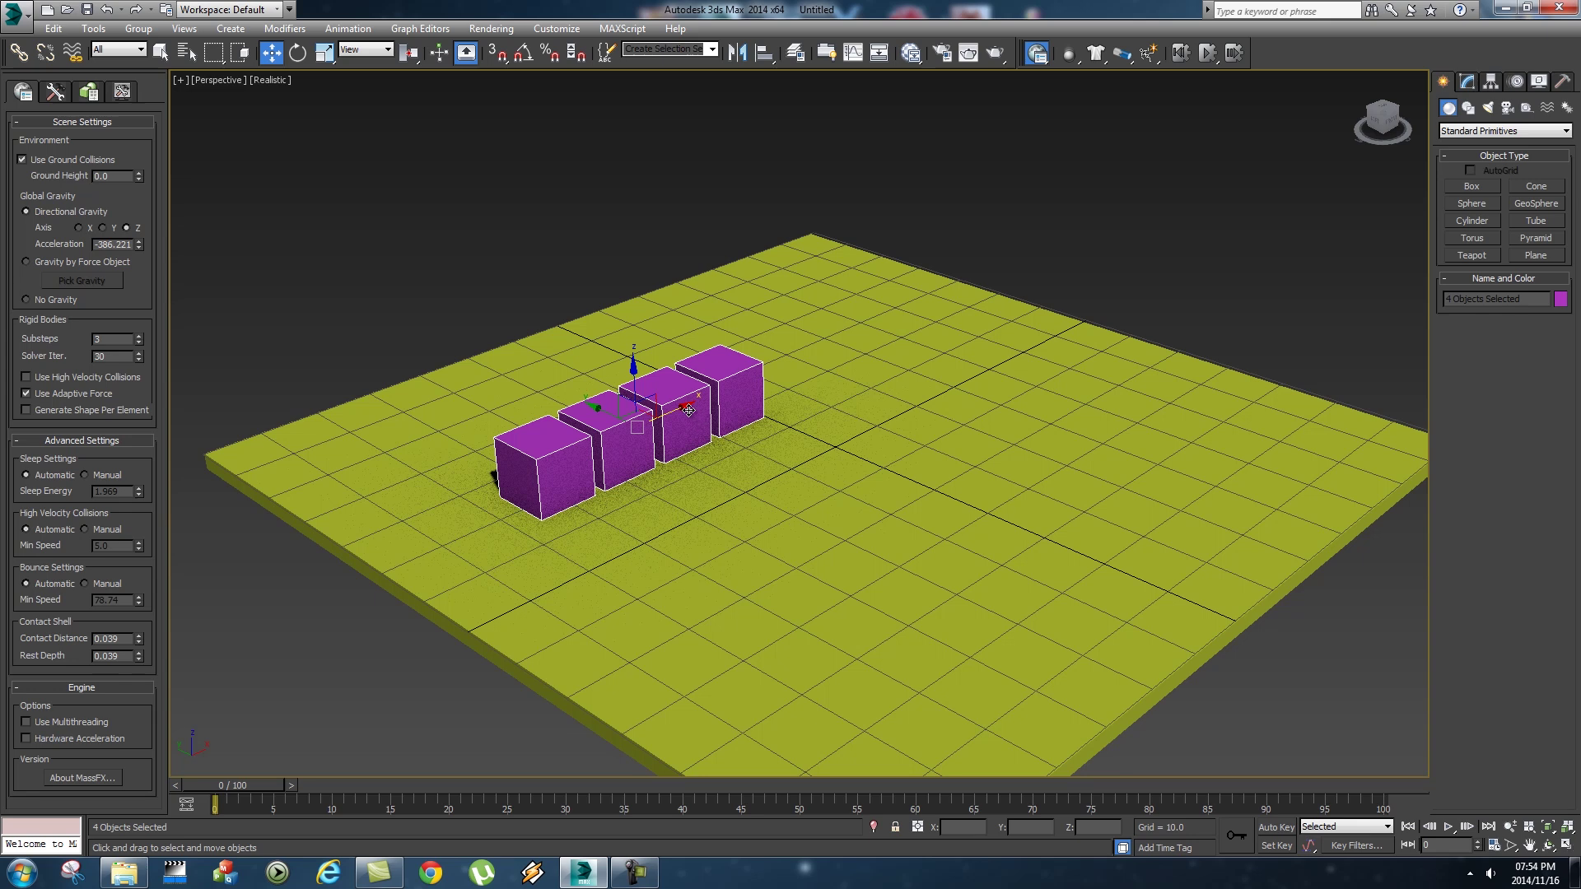
pyautogui.keyDown('shift'); pyautogui.moveTo(684, 409); pyautogui.dragTo(894, 325); pyautogui.keyUp('shift')
pyautogui.click(792, 505)
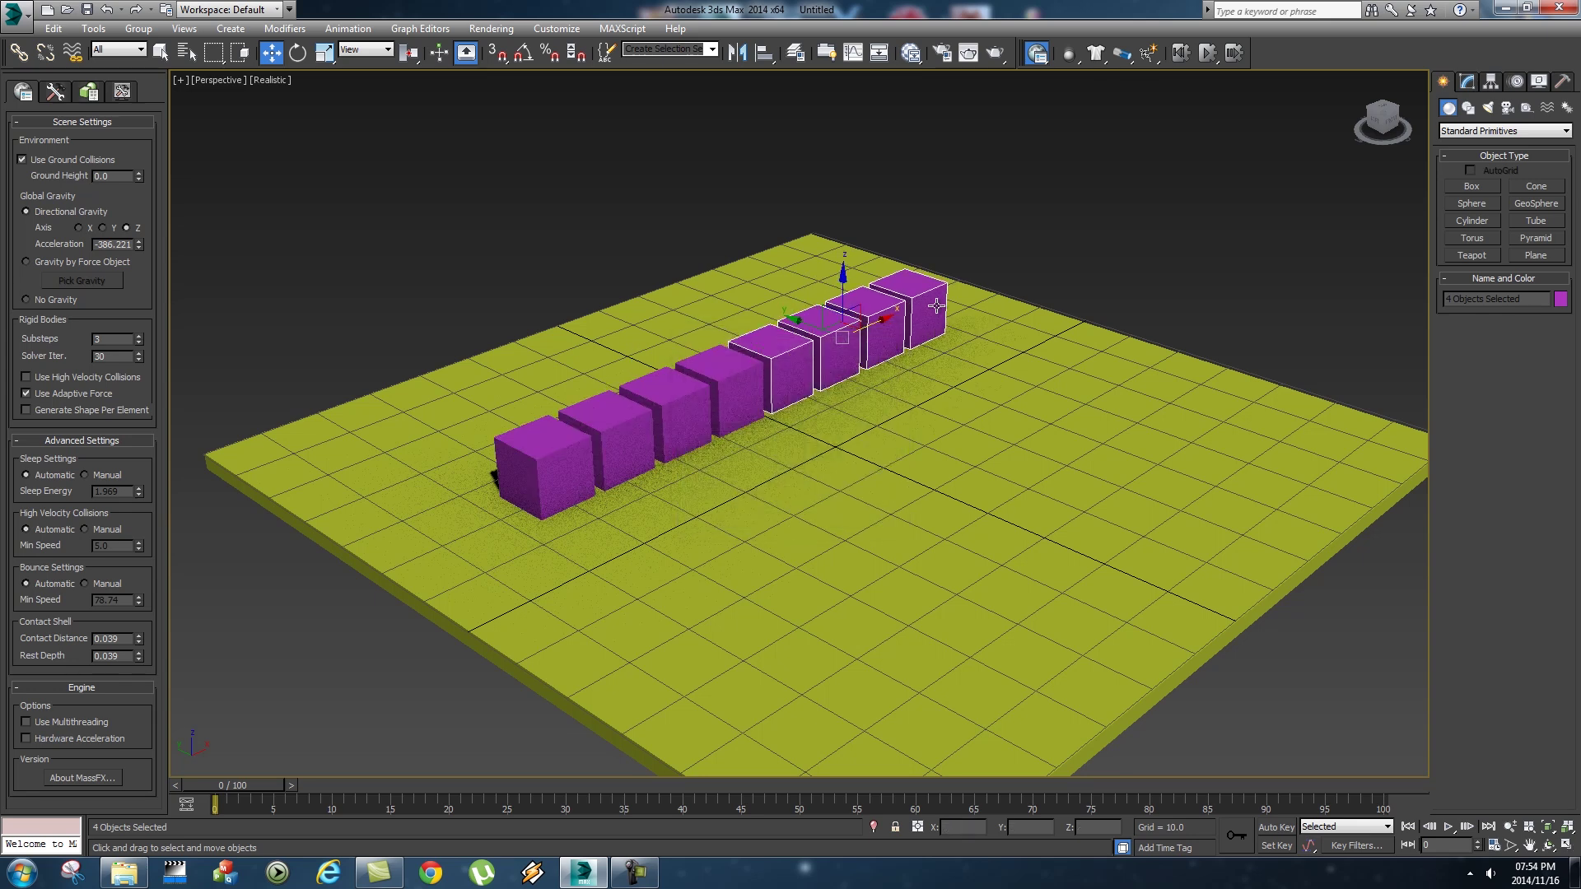
# - Select all eight cubes in the row and copy them along the Y axis as a second row
pyautogui.moveTo(1043, 339); pyautogui.dragTo(997, 321, button='middle')
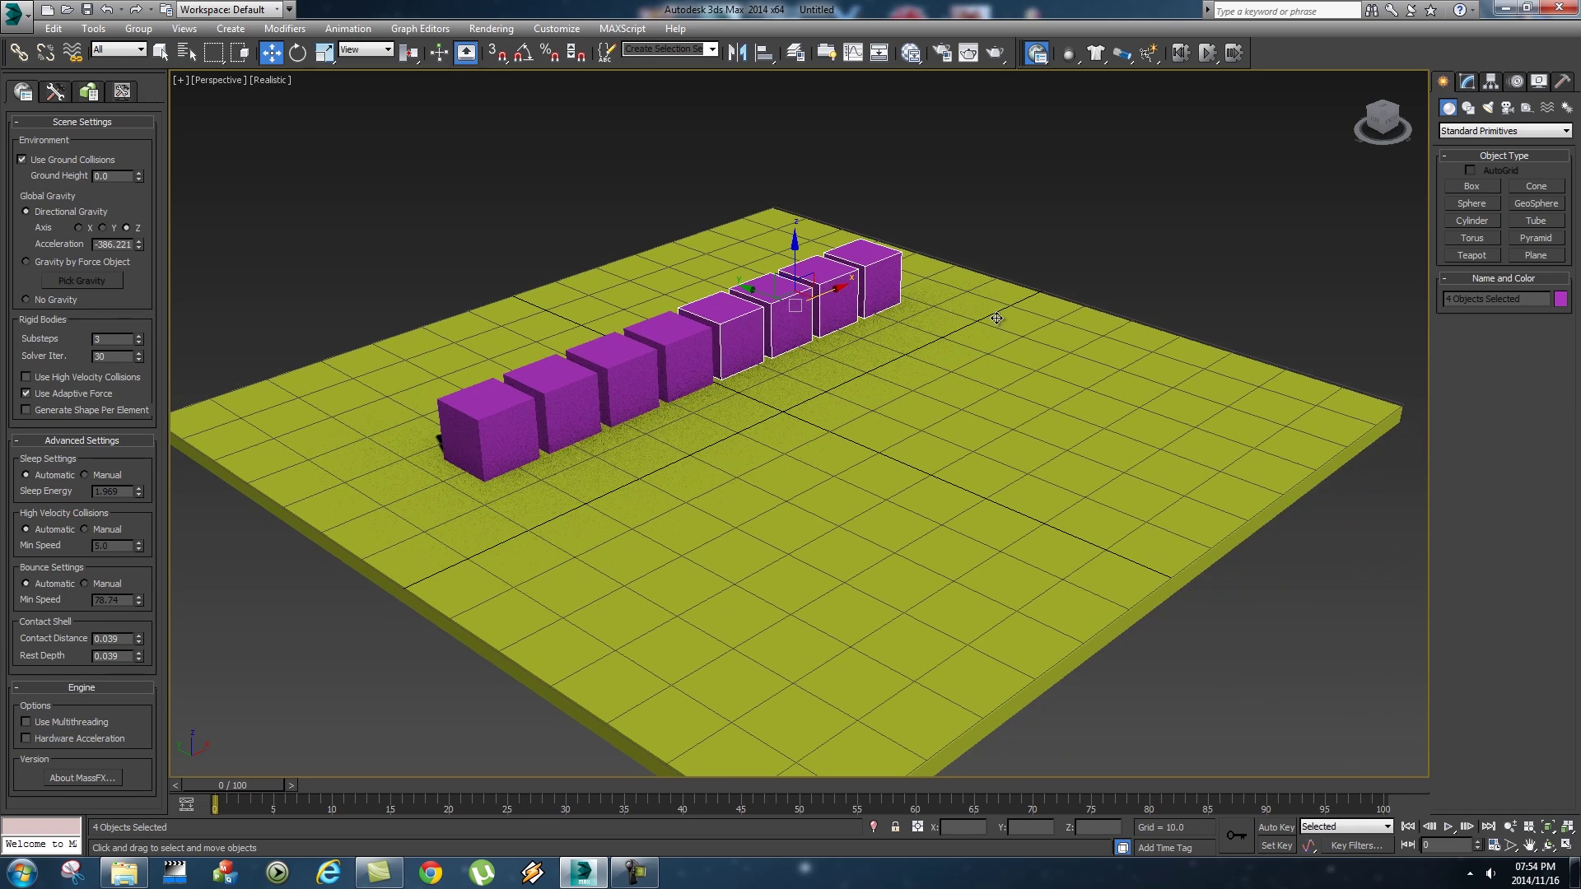
pyautogui.keyDown('ctrl'); pyautogui.click(663, 371); pyautogui.keyUp('ctrl')
pyautogui.keyDown('ctrl'); pyautogui.click(613, 383); pyautogui.keyUp('ctrl')
pyautogui.keyDown('ctrl'); pyautogui.click(568, 403); pyautogui.keyUp('ctrl')
pyautogui.keyDown('ctrl'); pyautogui.click(502, 421); pyautogui.keyUp('ctrl')
pyautogui.keyDown('shift'); pyautogui.moveTo(657, 332); pyautogui.dragTo(720, 378); pyautogui.keyUp('shift')
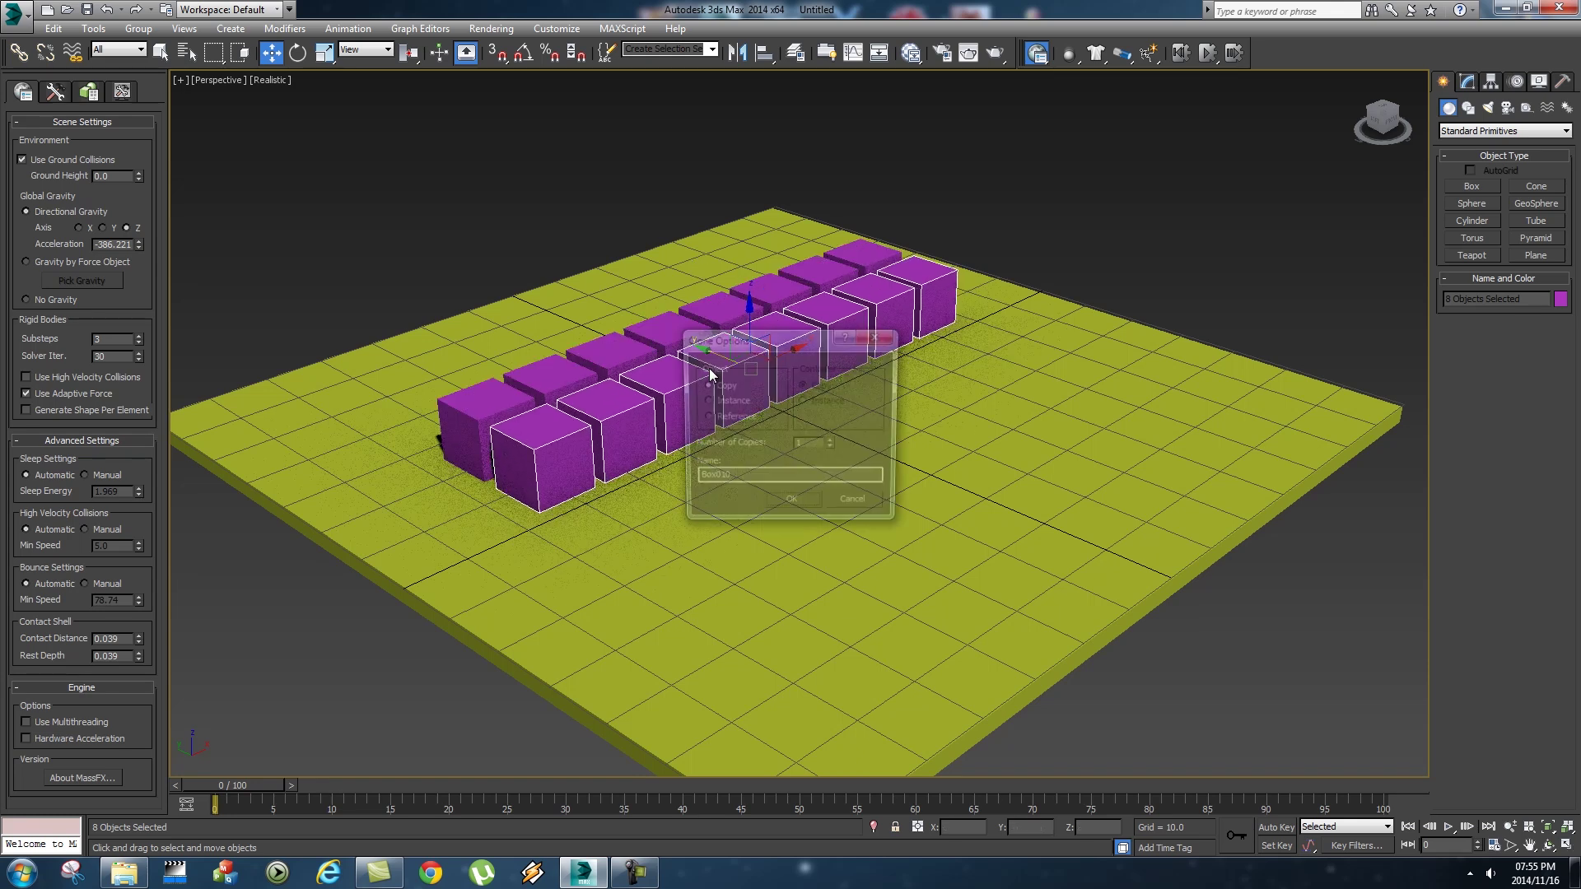
pyautogui.click(812, 508)
# - Copy the second row of cubes along the Y axis to make a third row
pyautogui.keyDown('alt'); pyautogui.moveTo(907, 450); pyautogui.dragTo(750, 369, button='middle'); pyautogui.keyUp('alt')
pyautogui.keyDown('shift'); pyautogui.moveTo(703, 363); pyautogui.dragTo(773, 382); pyautogui.keyUp('shift')
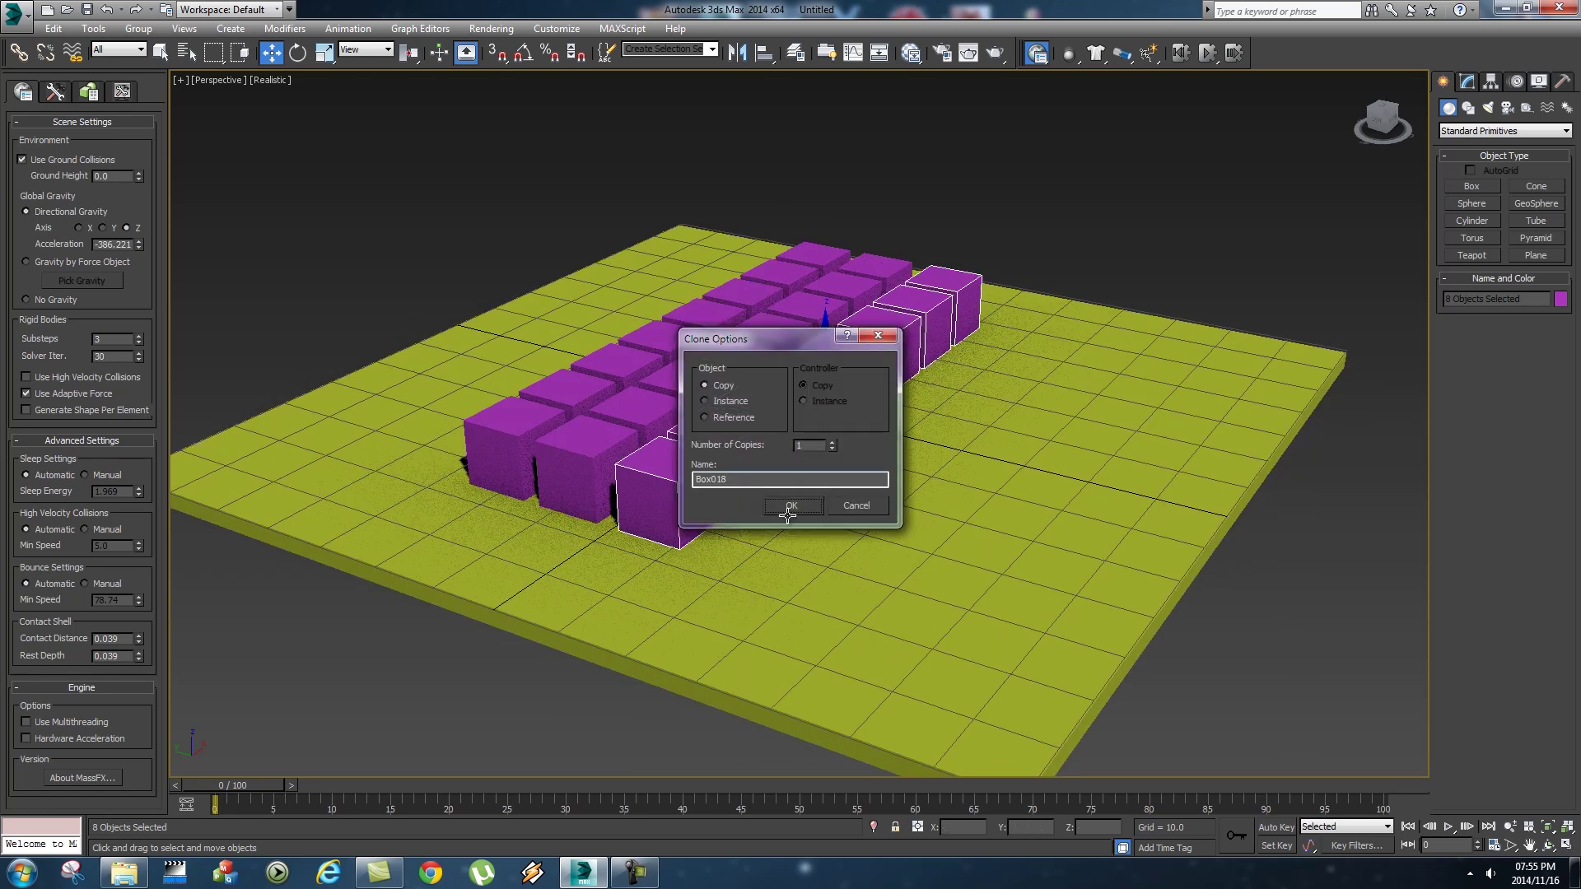
pyautogui.click(789, 508)
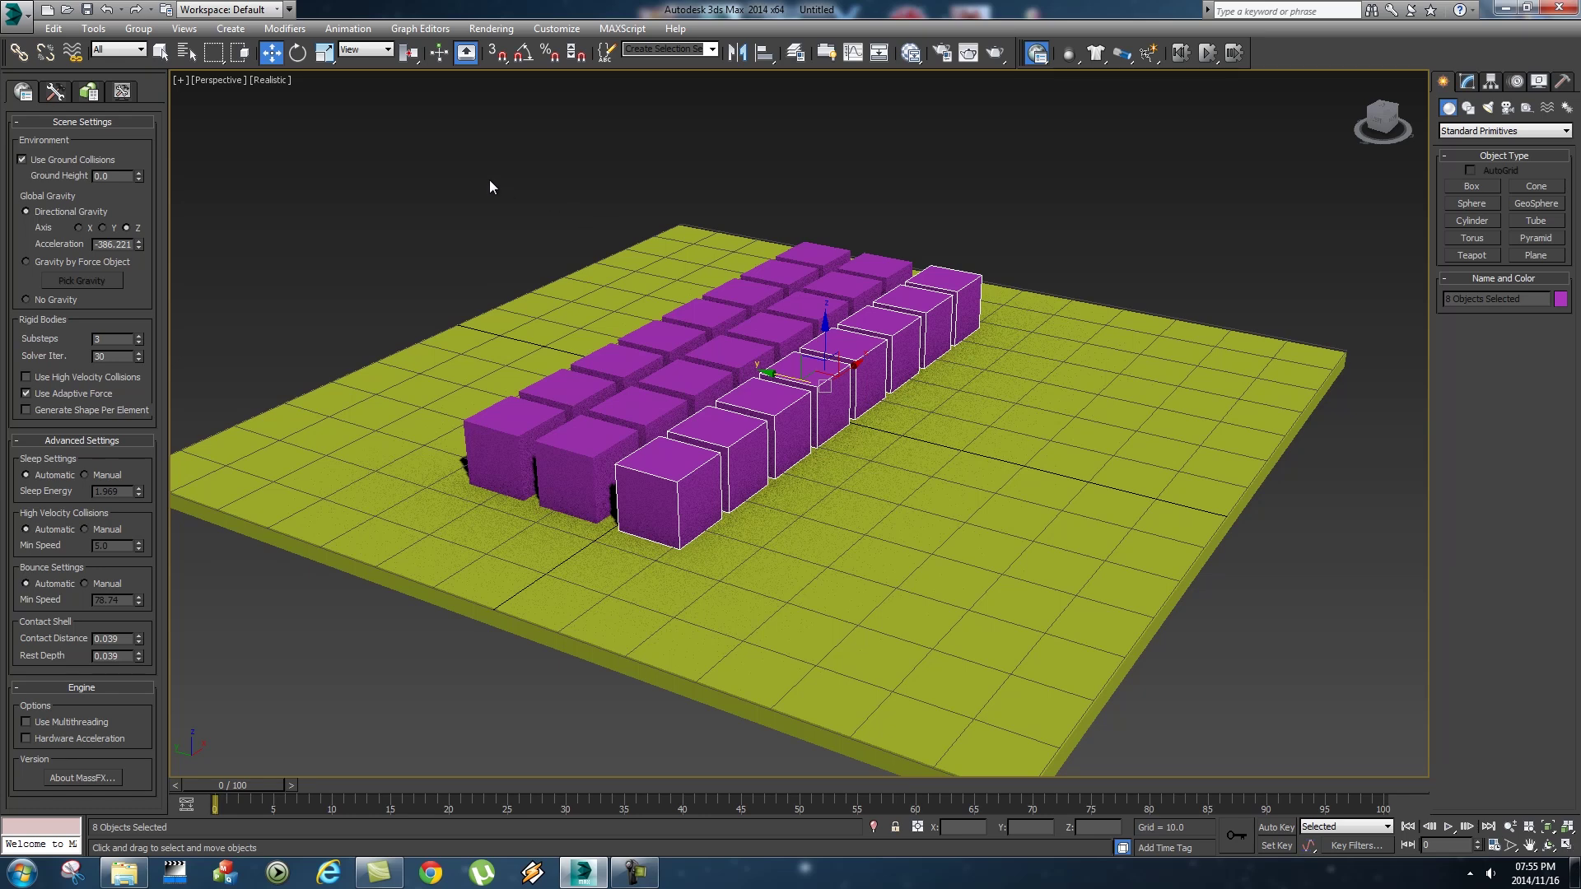
# - Select all the cubes without the ground slab and copy them upward along Z as a second layer
pyautogui.moveTo(420, 155); pyautogui.dragTo(1076, 602)
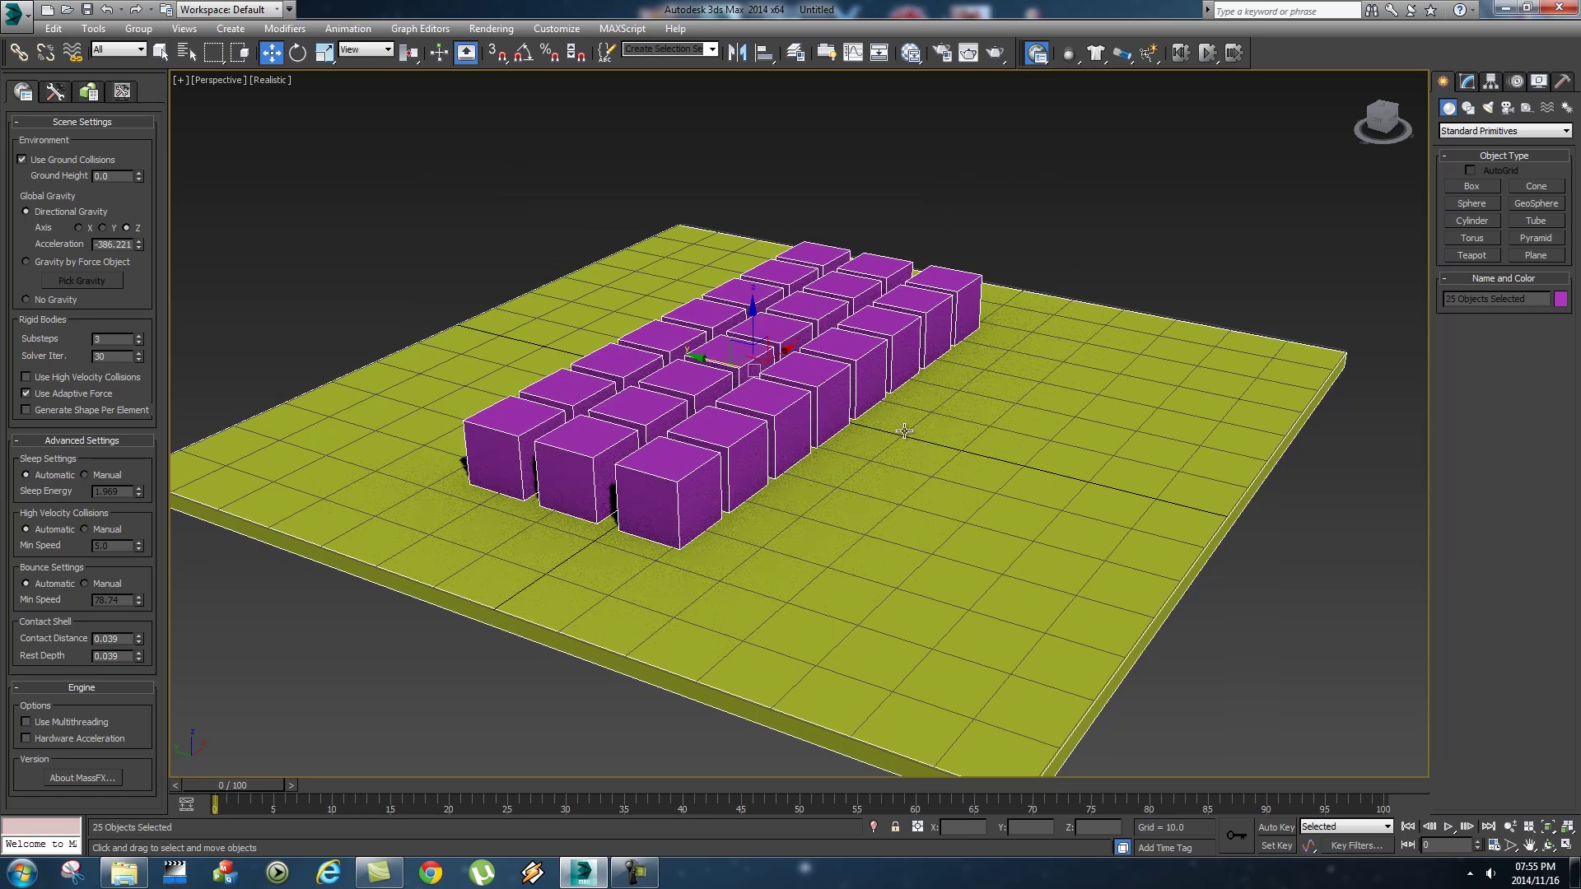
pyautogui.keyDown('alt'); pyautogui.click(961, 466); pyautogui.keyUp('alt')
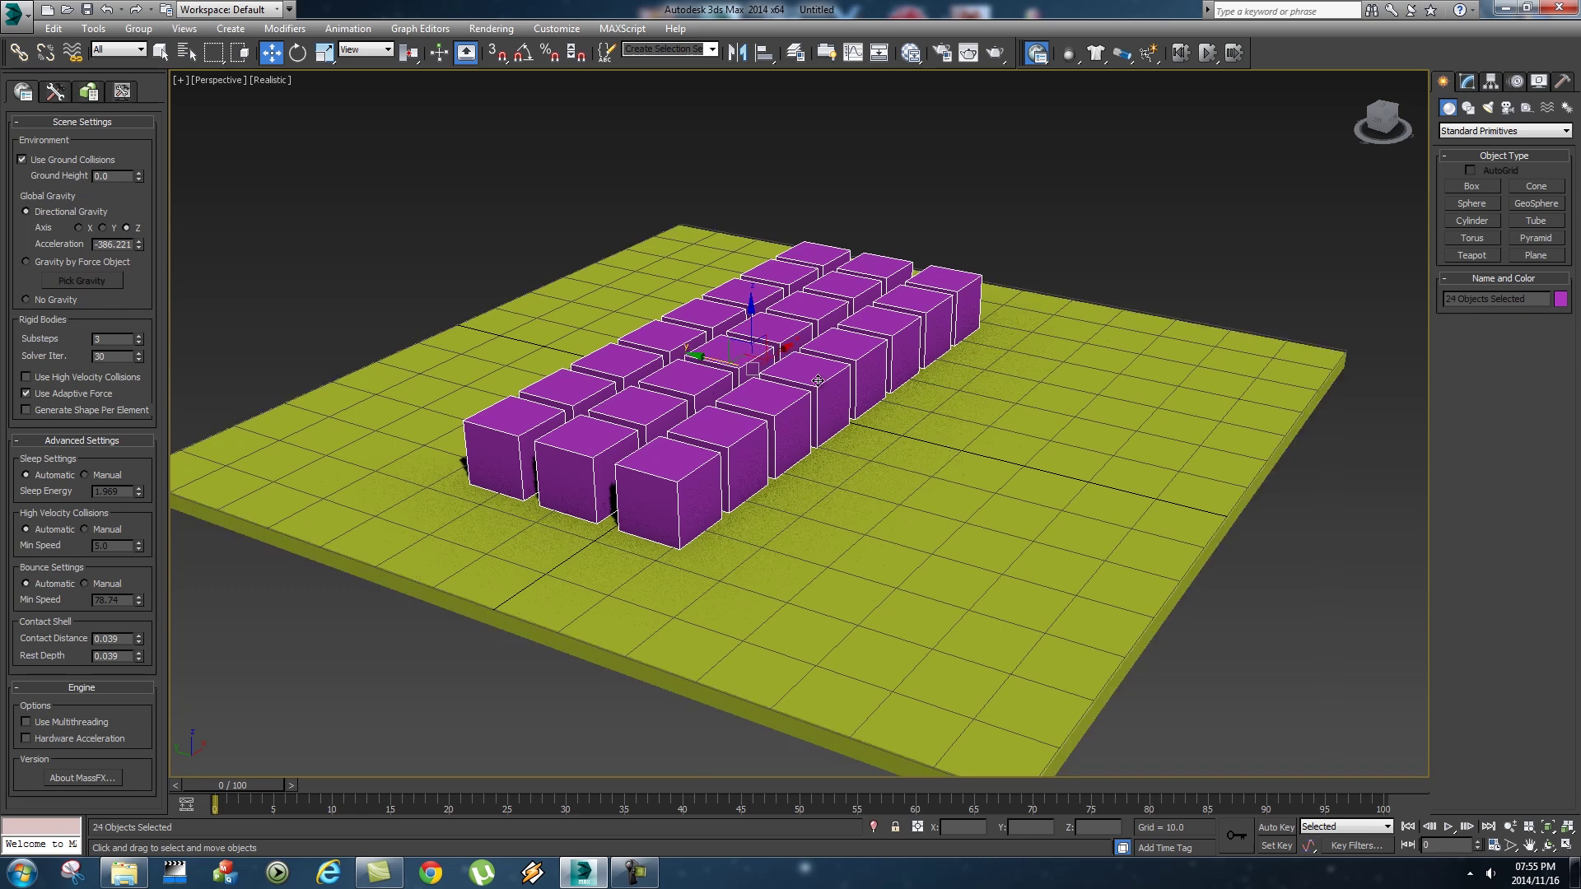
pyautogui.keyDown('shift'); pyautogui.moveTo(750, 301); pyautogui.dragTo(756, 241); pyautogui.keyUp('shift')
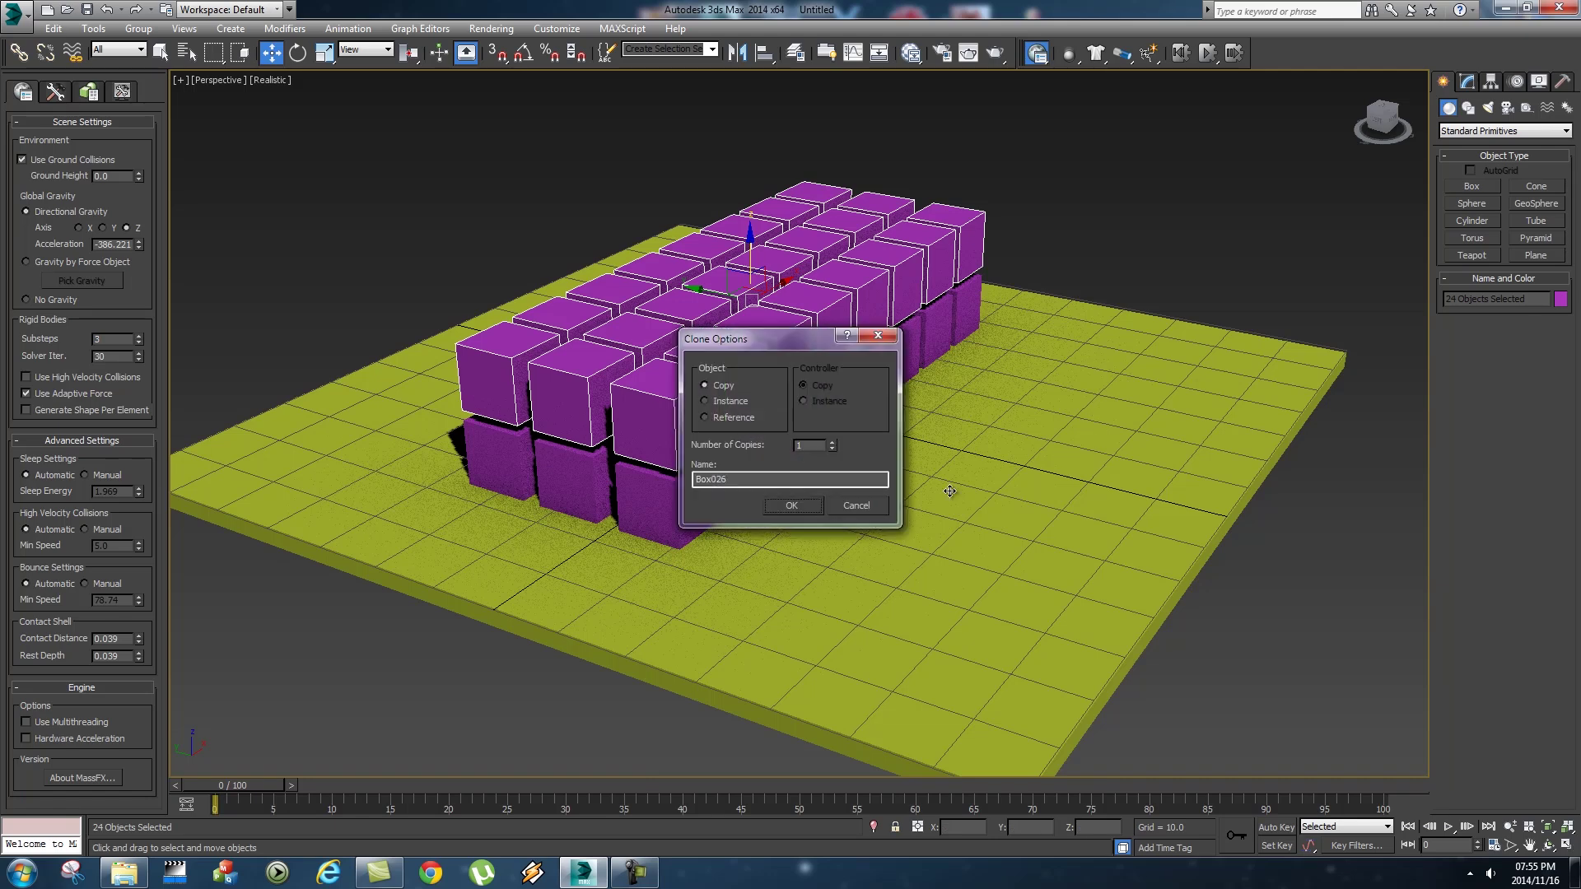
pyautogui.click(798, 505)
# - Copy the second layer of cubes upward along Z to make a third layer
pyautogui.moveTo(887, 459); pyautogui.dragTo(896, 524, button='middle')
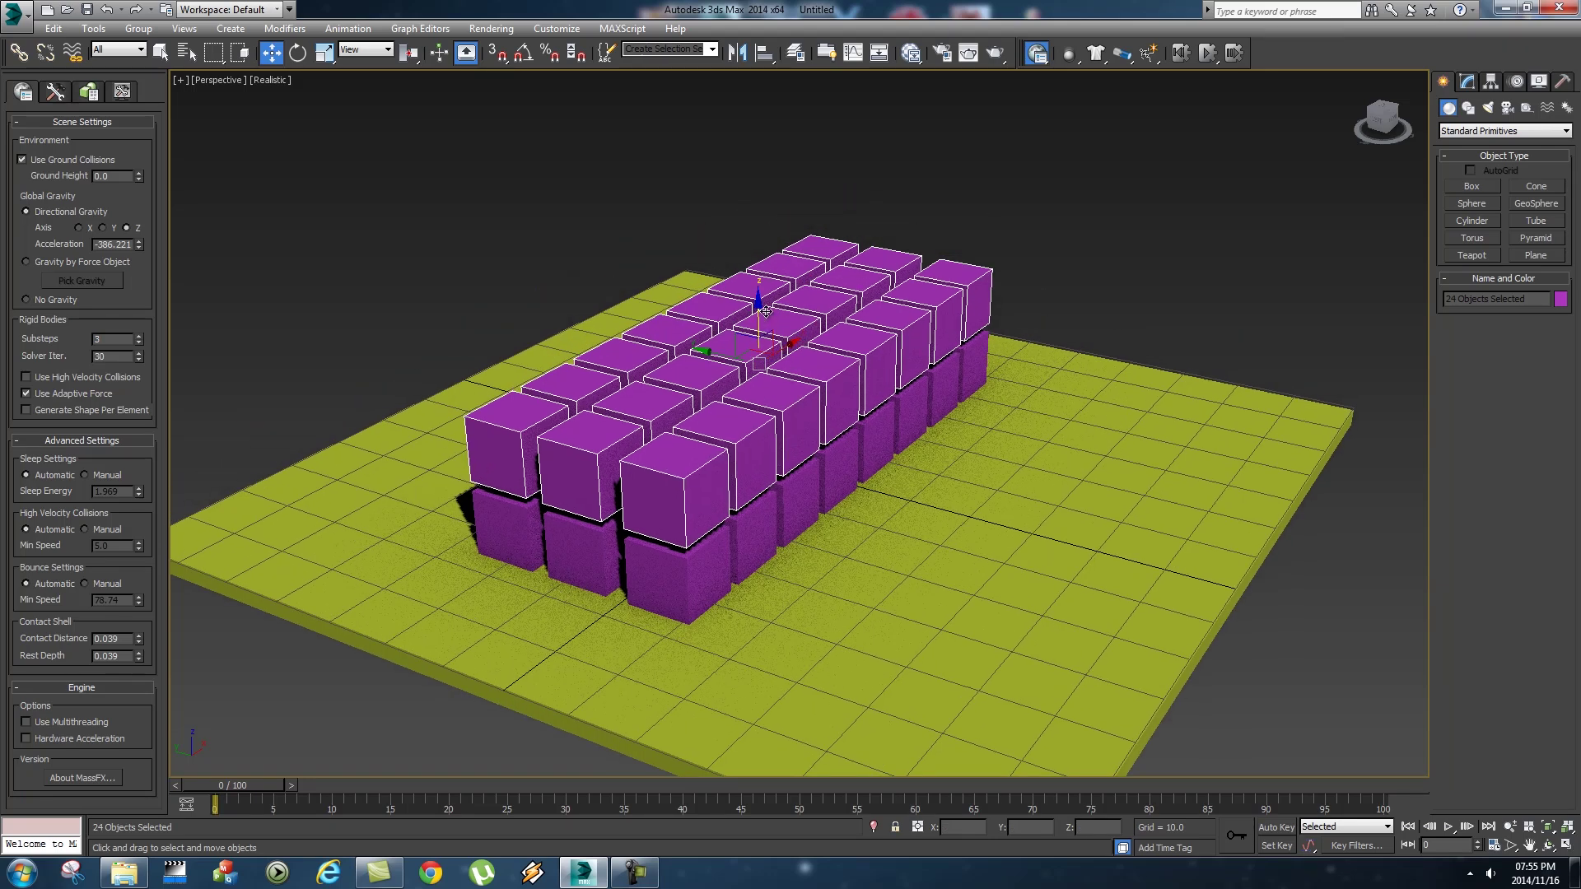
pyautogui.moveTo(760, 310)
pyautogui.keyDown('shift'); pyautogui.mouseDown()
pyautogui.moveTo(760, 223)
pyautogui.moveTo(759, 252)
pyautogui.mouseUp(); pyautogui.keyUp('shift')
pyautogui.click(789, 505)
# - Select the cubes of all three layers, leaving out the ground slab, and name the selection set Boxes
pyautogui.keyDown('alt'); pyautogui.moveTo(1130, 448); pyautogui.dragTo(880, 413, button='middle'); pyautogui.keyUp('alt')
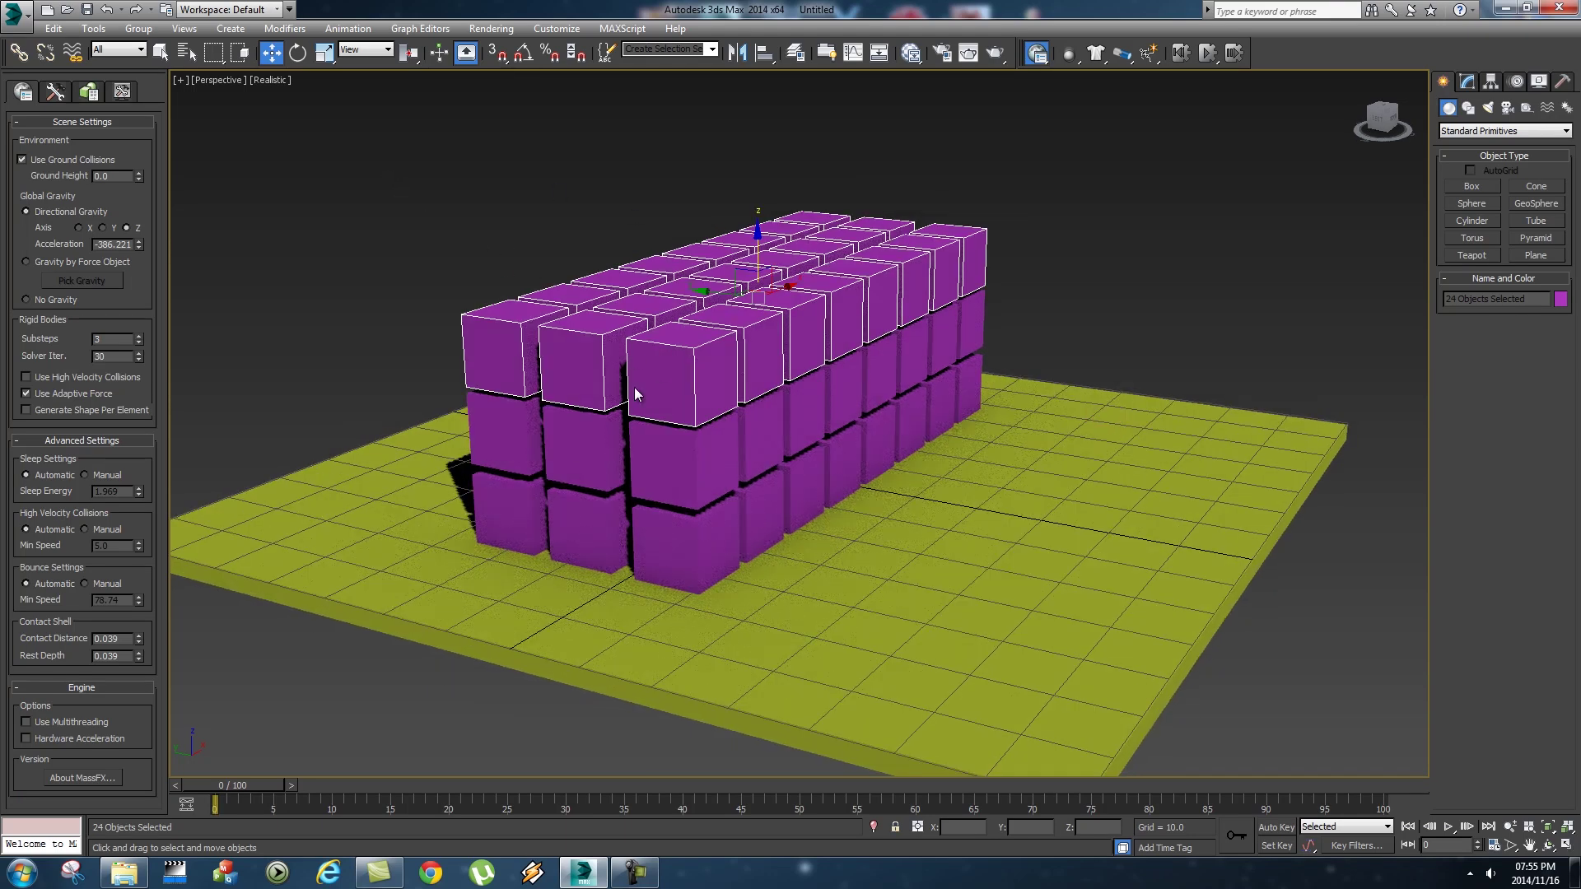
pyautogui.moveTo(374, 124); pyautogui.dragTo(1165, 654)
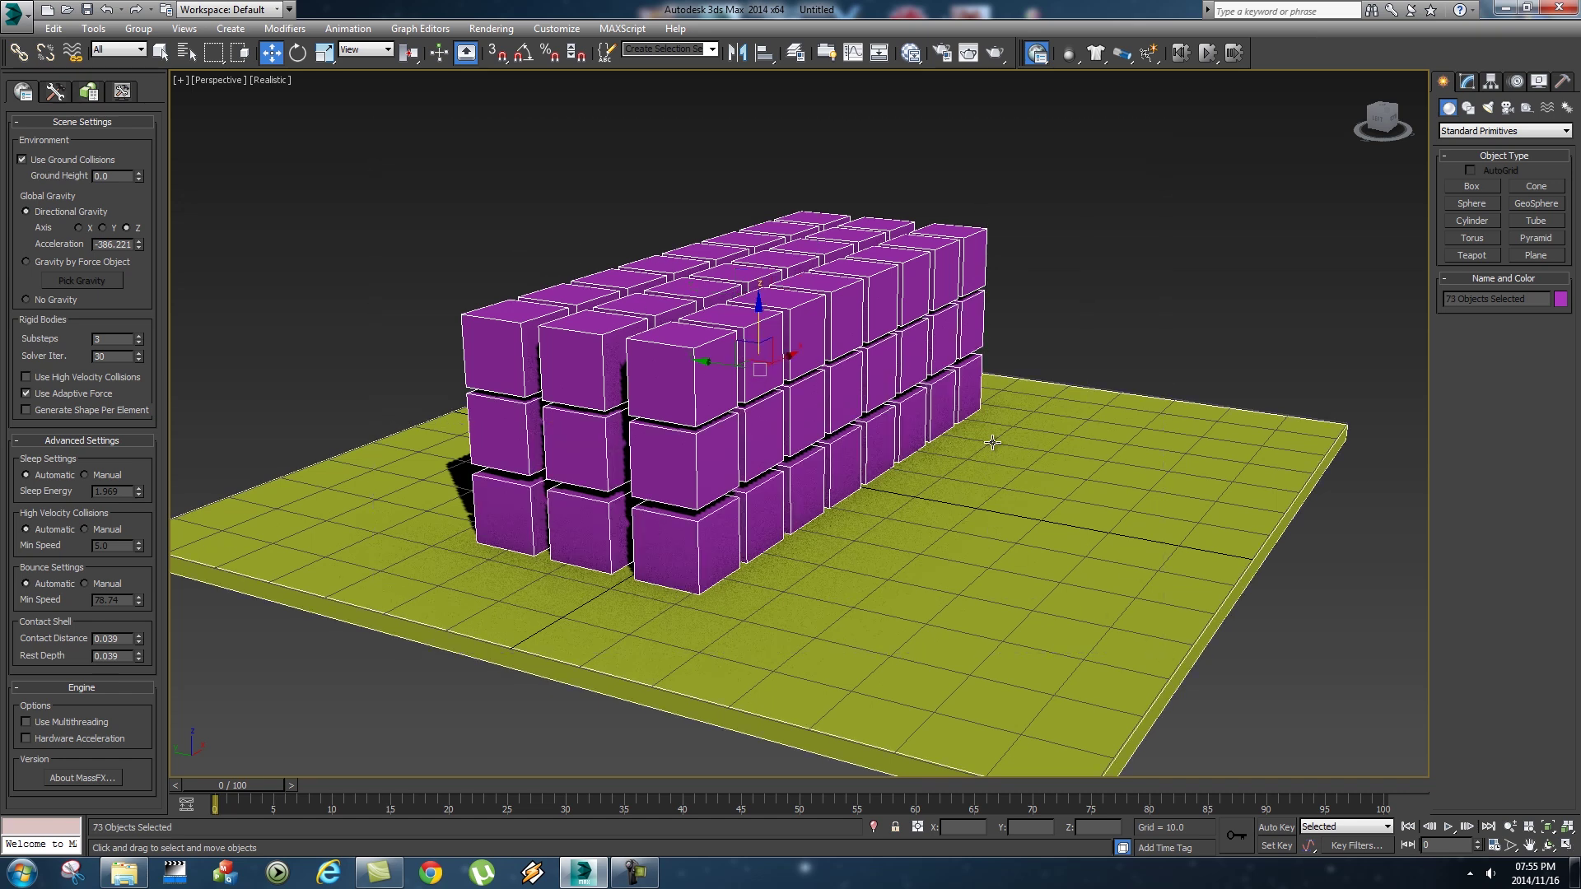
pyautogui.keyDown('alt'); pyautogui.click(1094, 472); pyautogui.keyUp('alt')
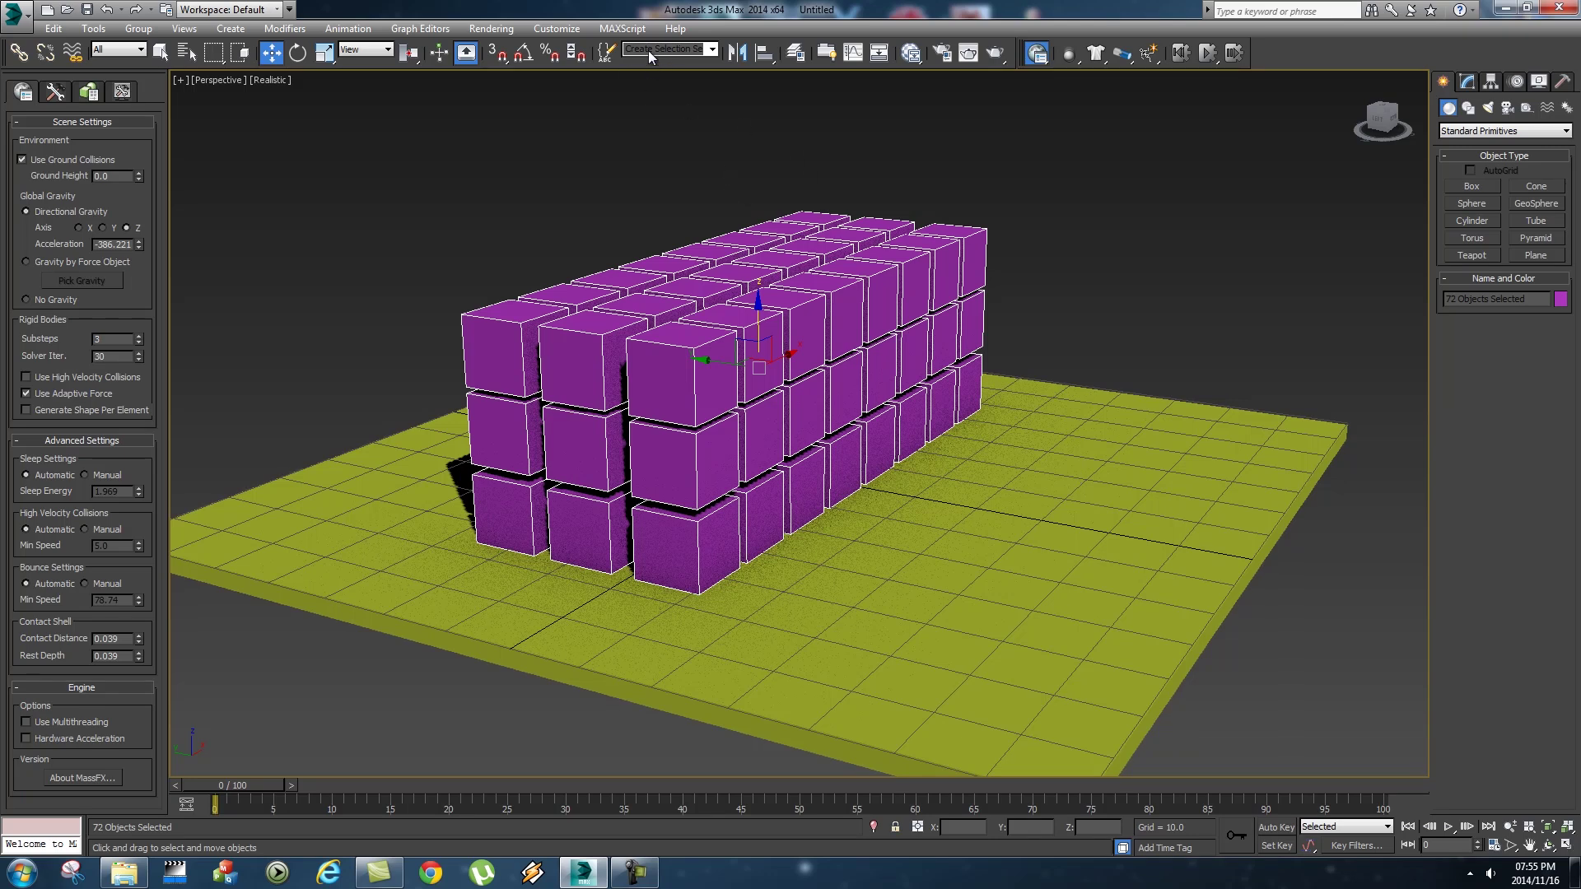
pyautogui.click(691, 50)
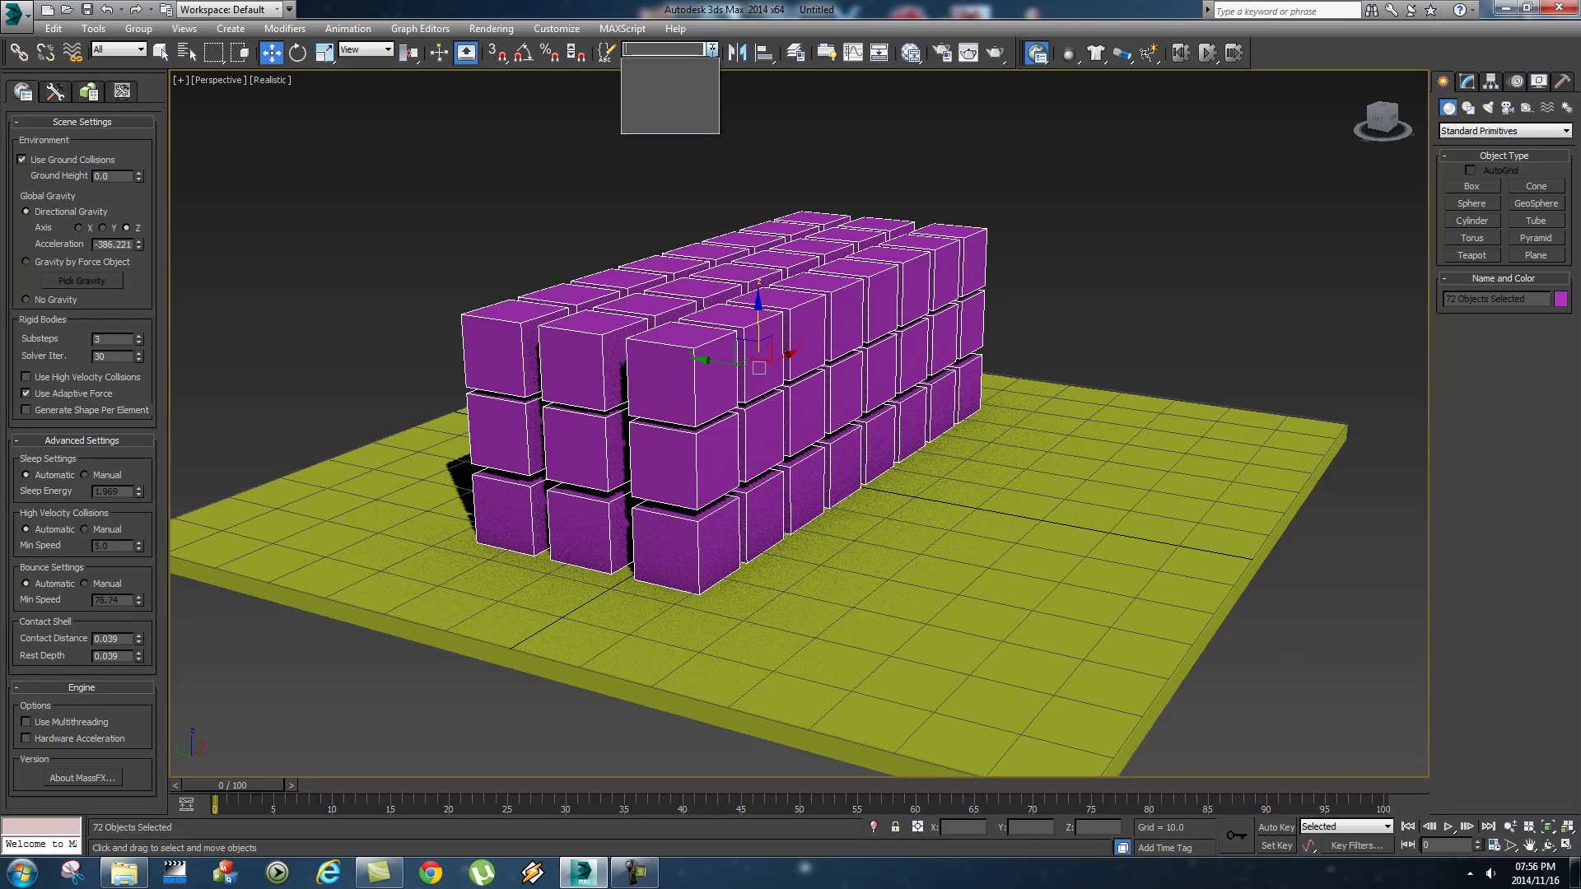
pyautogui.click(644, 48)
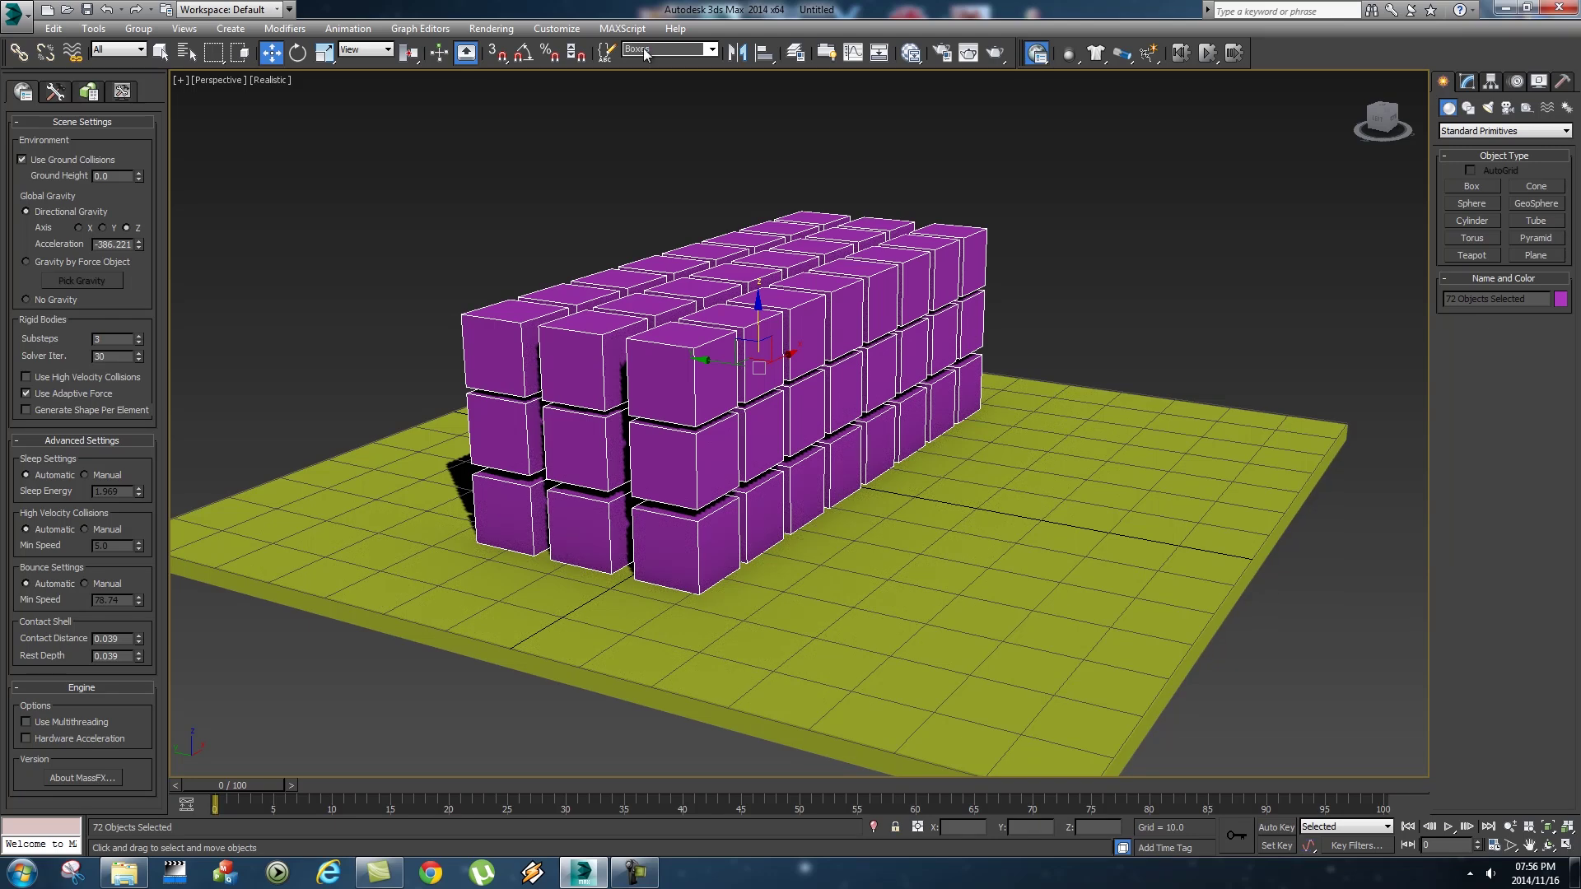
# - Clear the selection and reselect all the cubes with the Boxes selection set
pyautogui.click(736, 113)
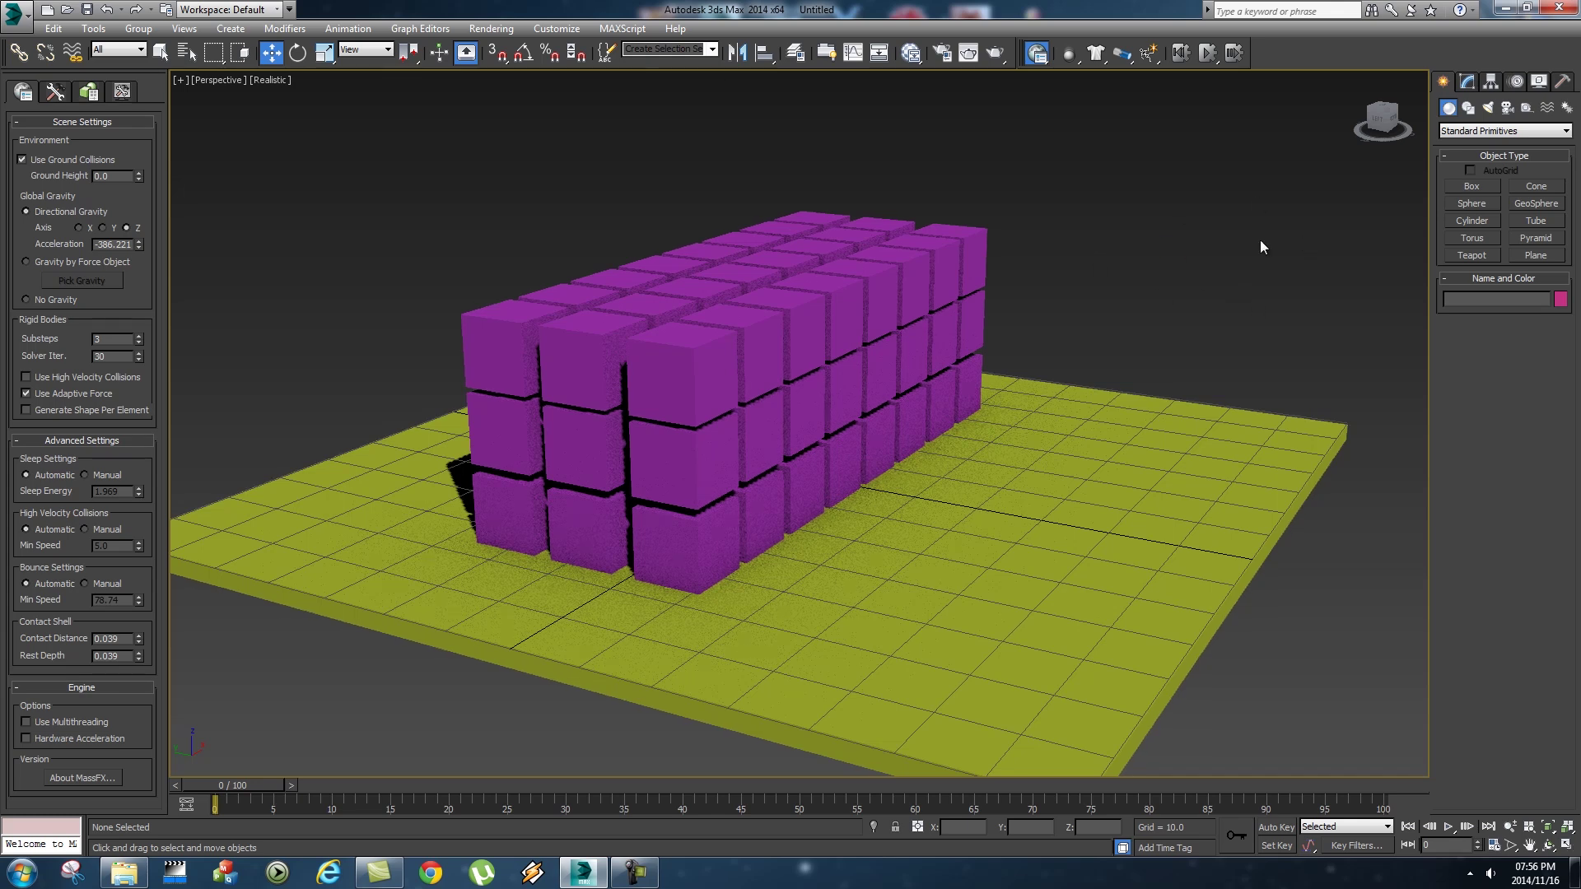
pyautogui.click(713, 49)
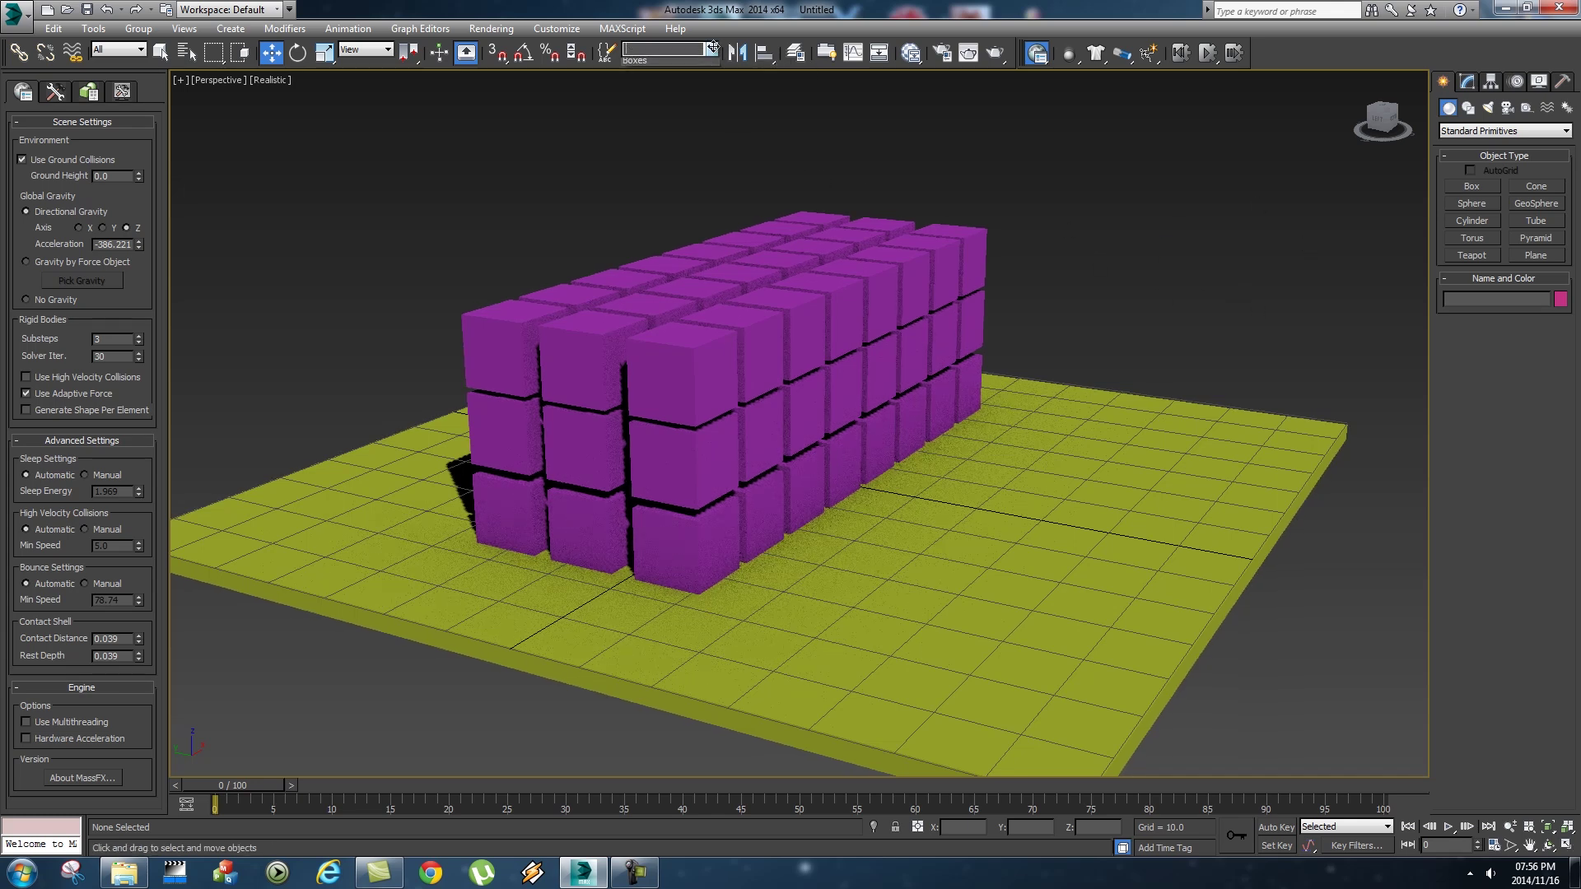
pyautogui.click(633, 64)
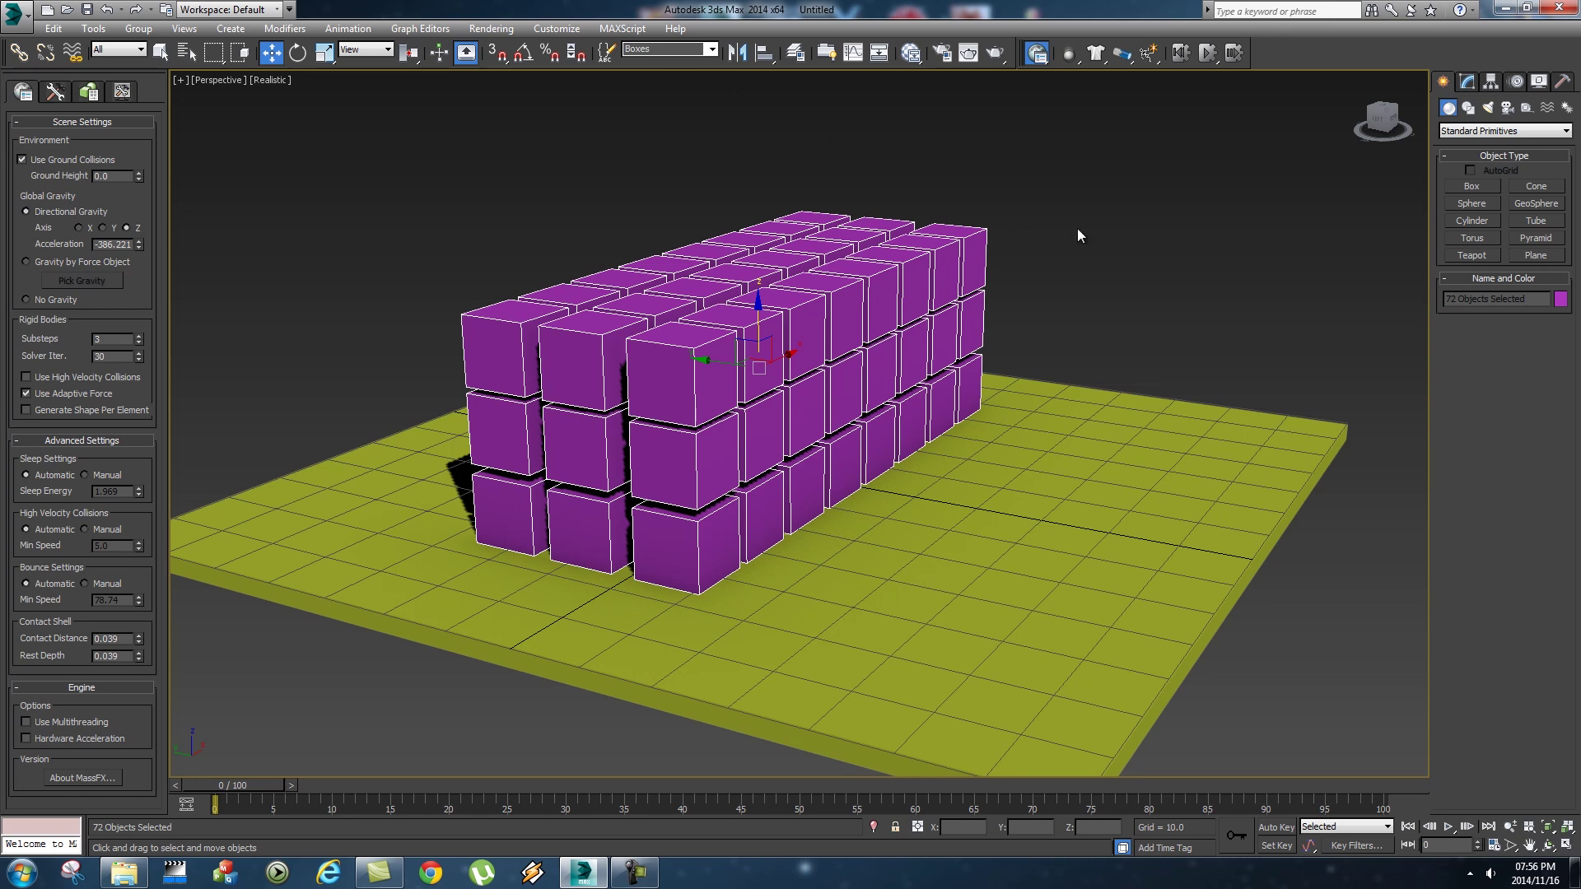
pyautogui.keyDown('alt'); pyautogui.moveTo(1085, 216); pyautogui.dragTo(910, 256, button='middle'); pyautogui.keyUp('alt')
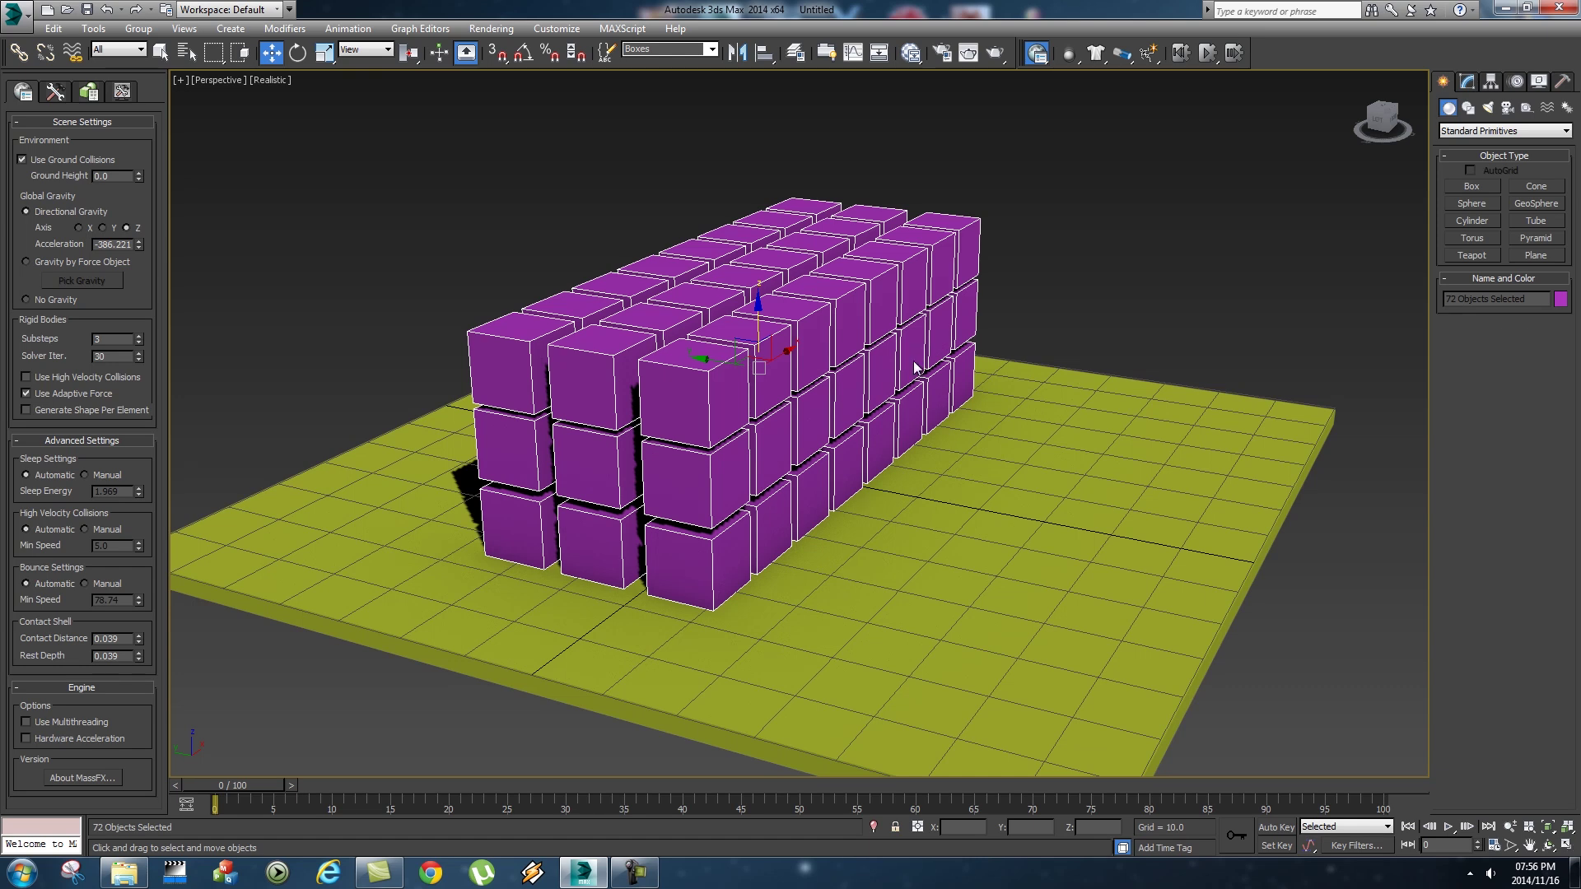
# - Set all the selected cubes as dynamic rigid bodies and the ground slab as a static rigid body
pyautogui.keyDown('alt'); pyautogui.moveTo(994, 344); pyautogui.dragTo(992, 341, button='middle'); pyautogui.keyUp('alt')
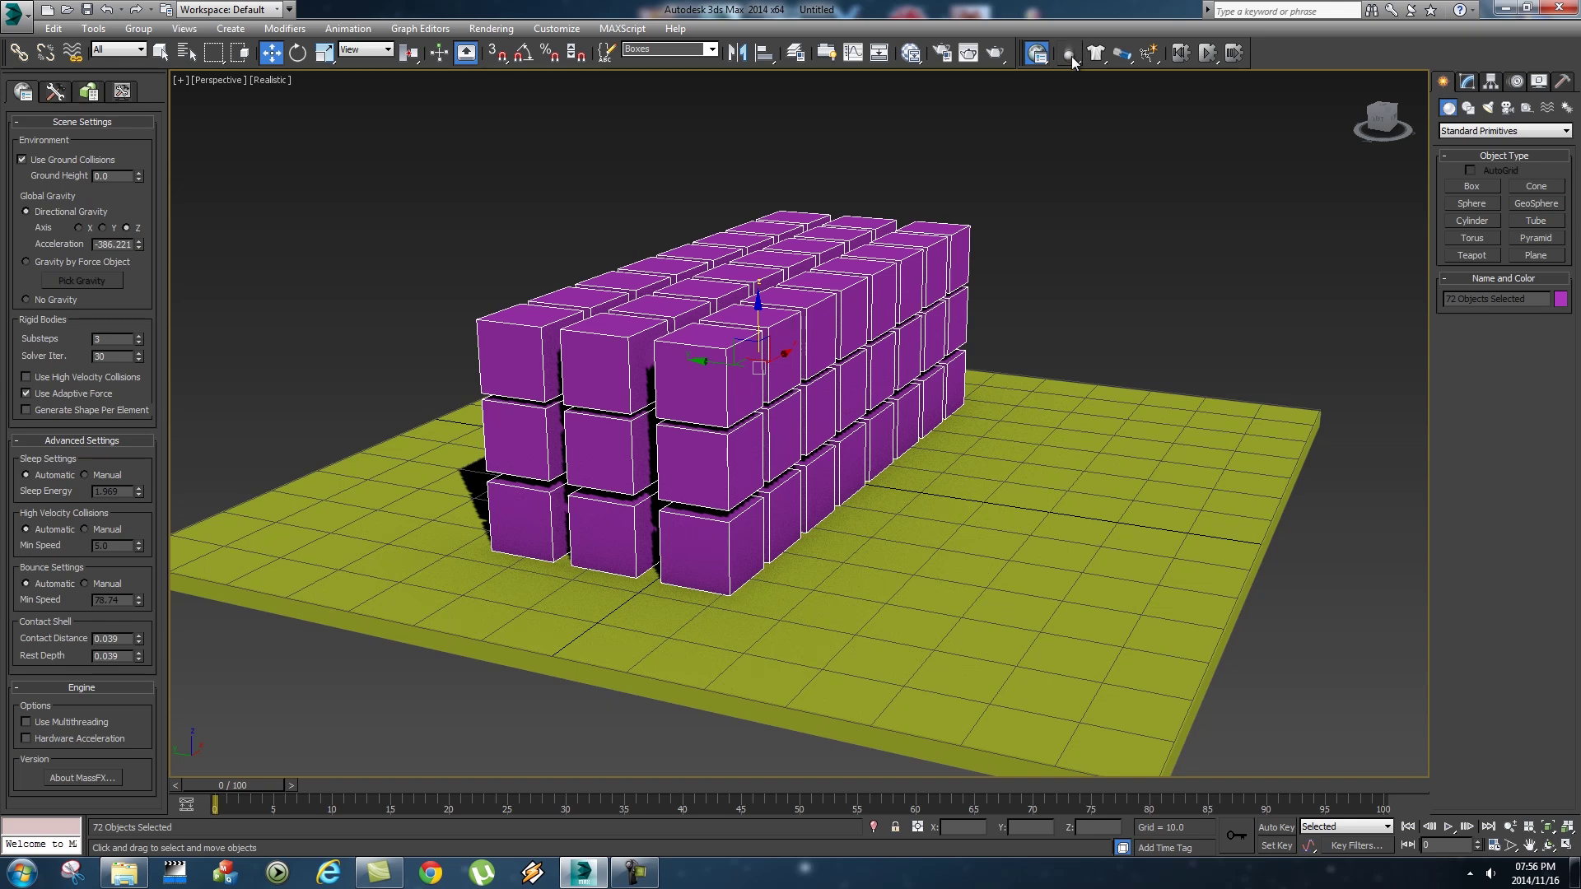
pyautogui.moveTo(1070, 49); pyautogui.dragTo(1163, 75)
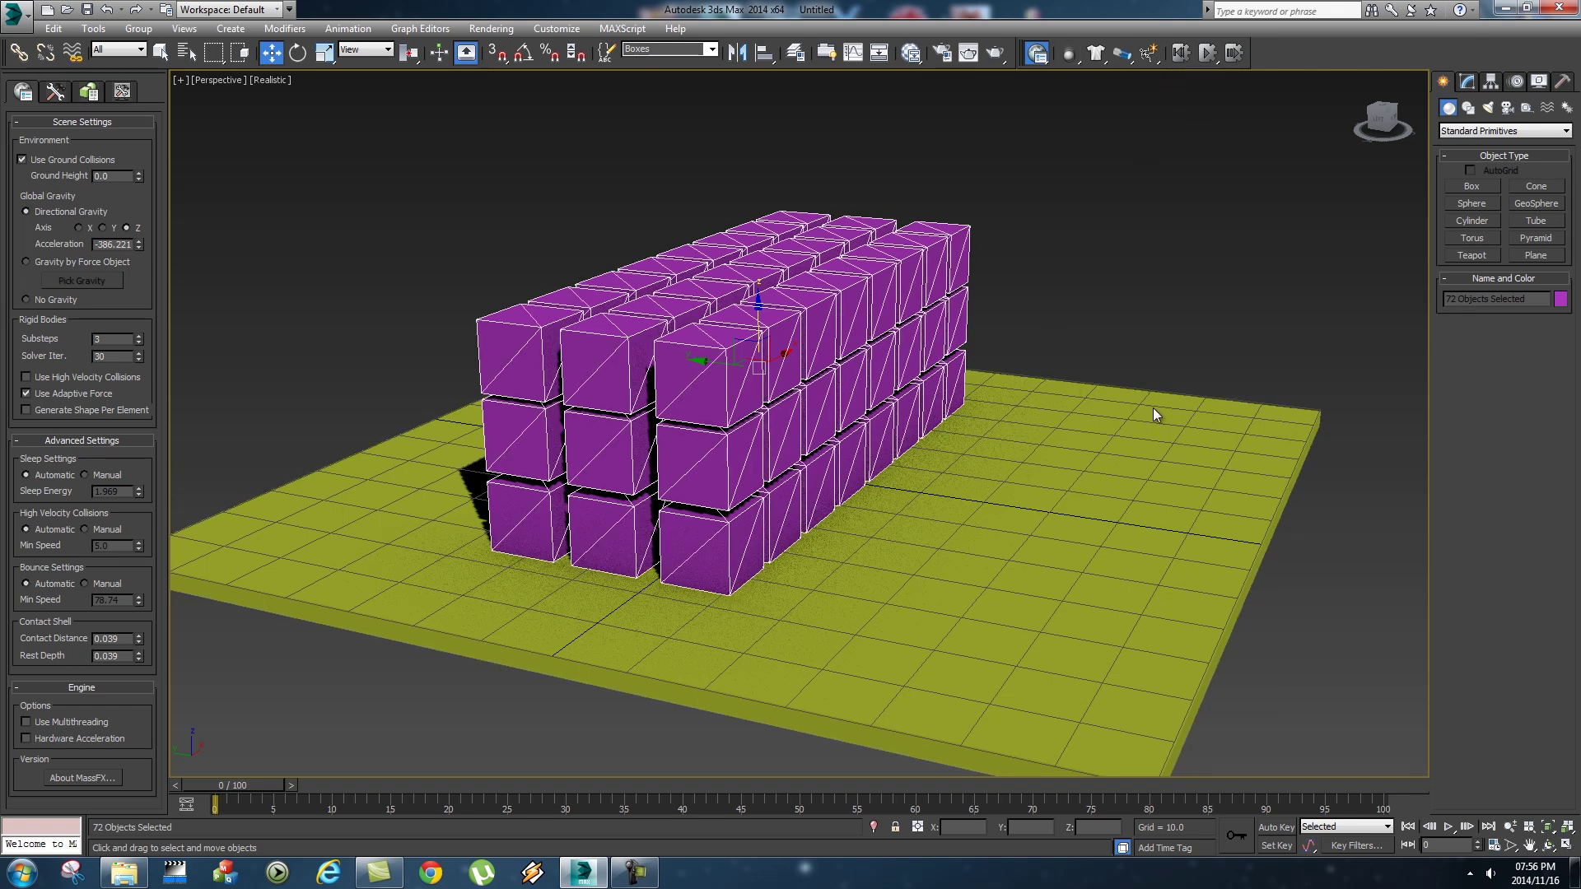
pyautogui.click(1029, 492)
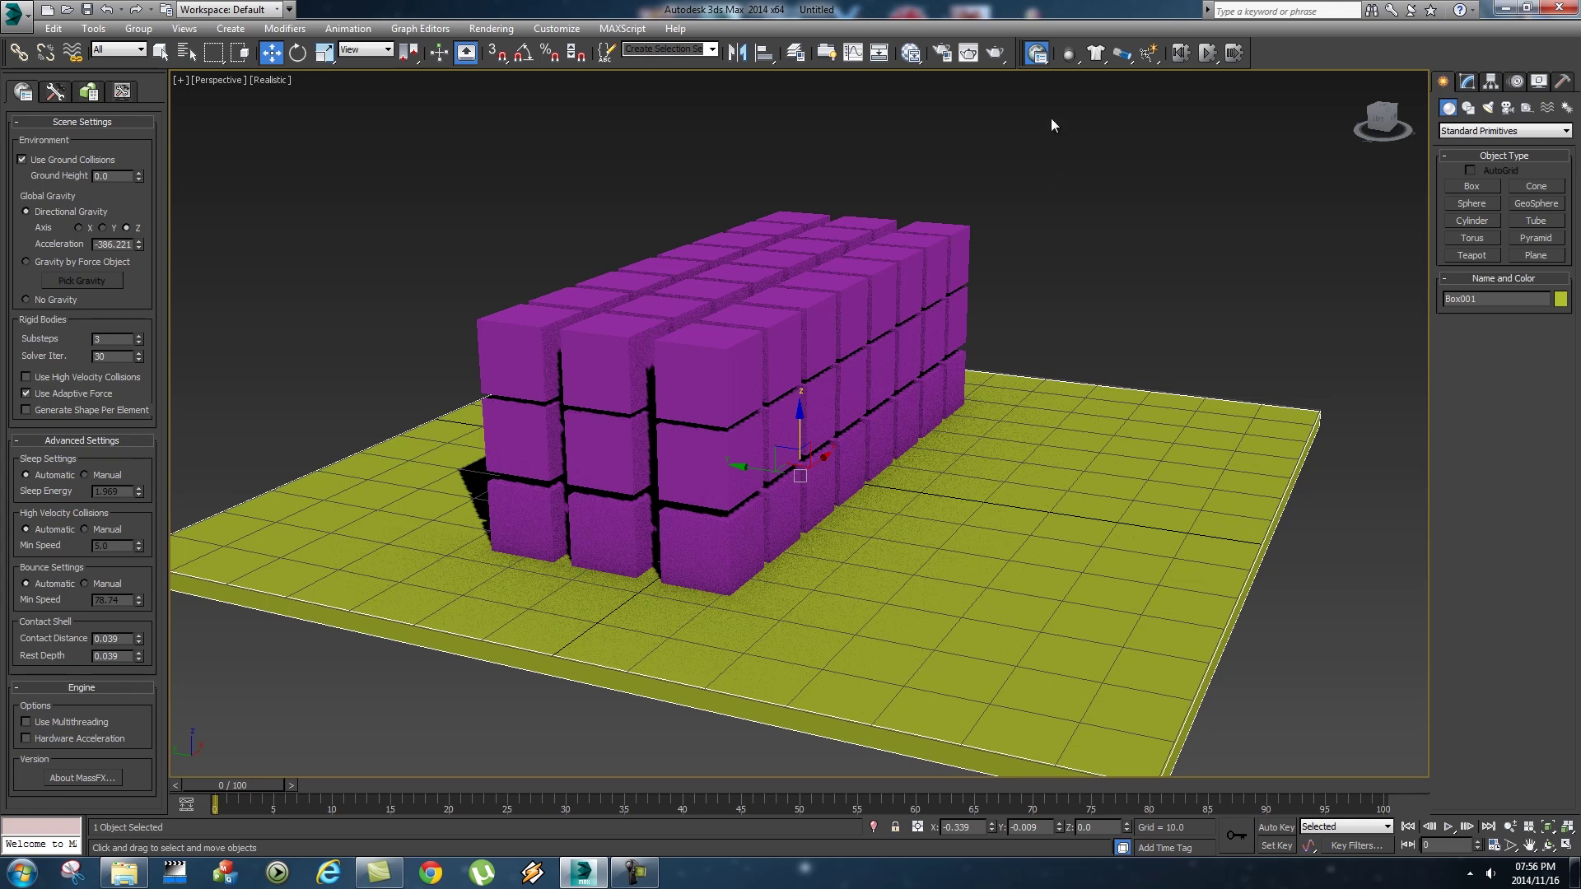
pyautogui.moveTo(1069, 53); pyautogui.dragTo(1188, 131)
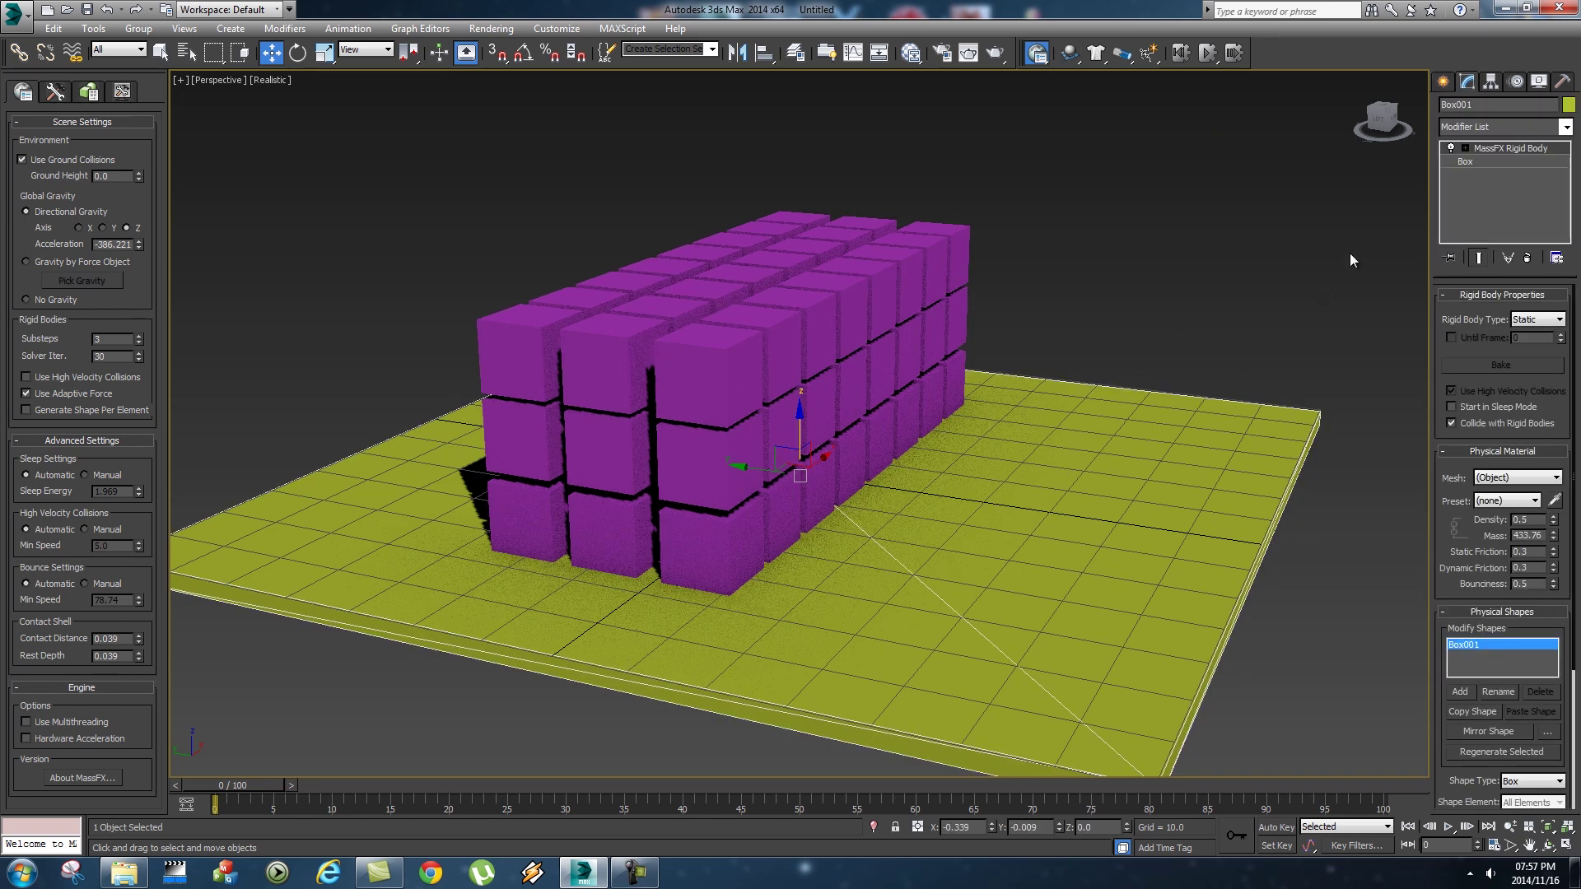
# - Enlarge the ground slab to about 437.4 long and 367.4 wide, and set its physical mesh type to Original
pyautogui.click(1466, 161)
pyautogui.moveTo(1554, 317)
pyautogui.mouseDown()
pyautogui.moveTo(1548, 338)
pyautogui.moveTo(1549, 288)
pyautogui.mouseUp()
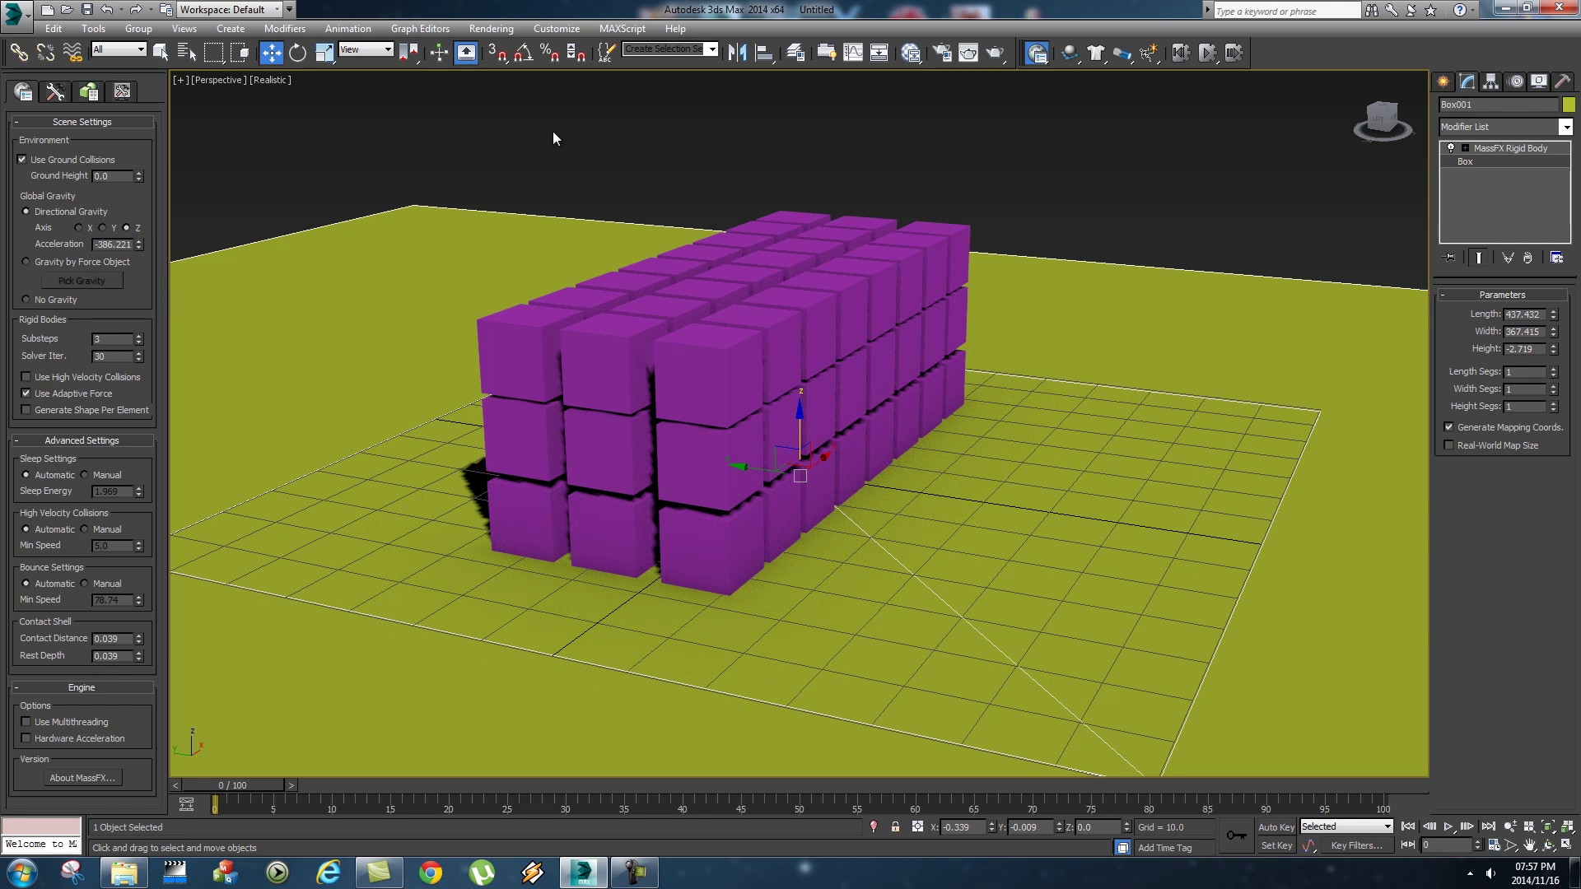
pyautogui.click(92, 94)
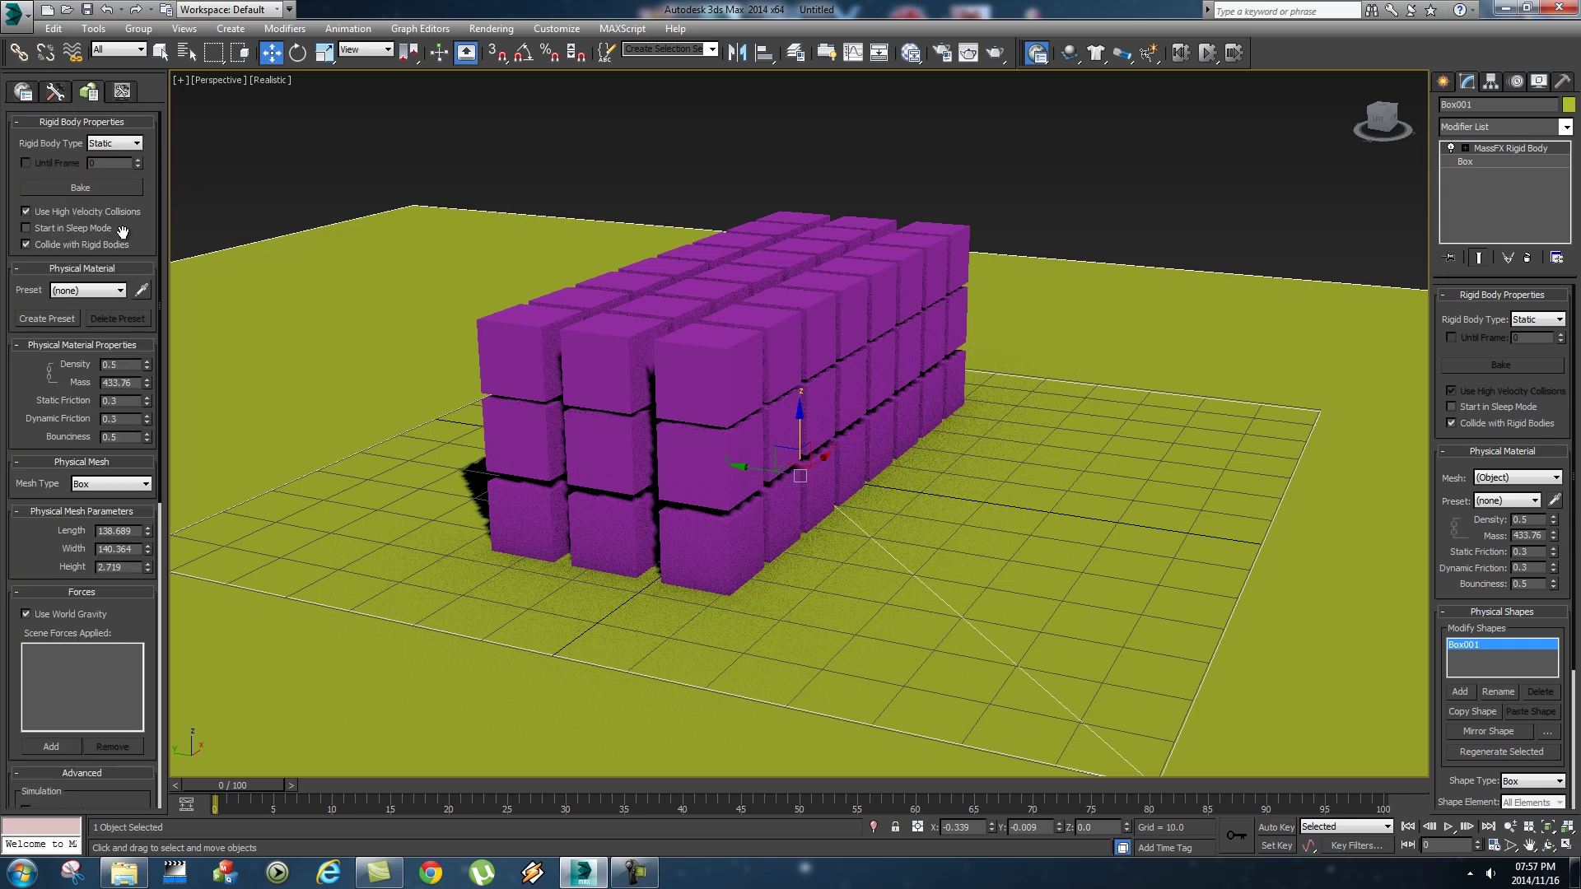
pyautogui.scroll(-1, 33, 327)
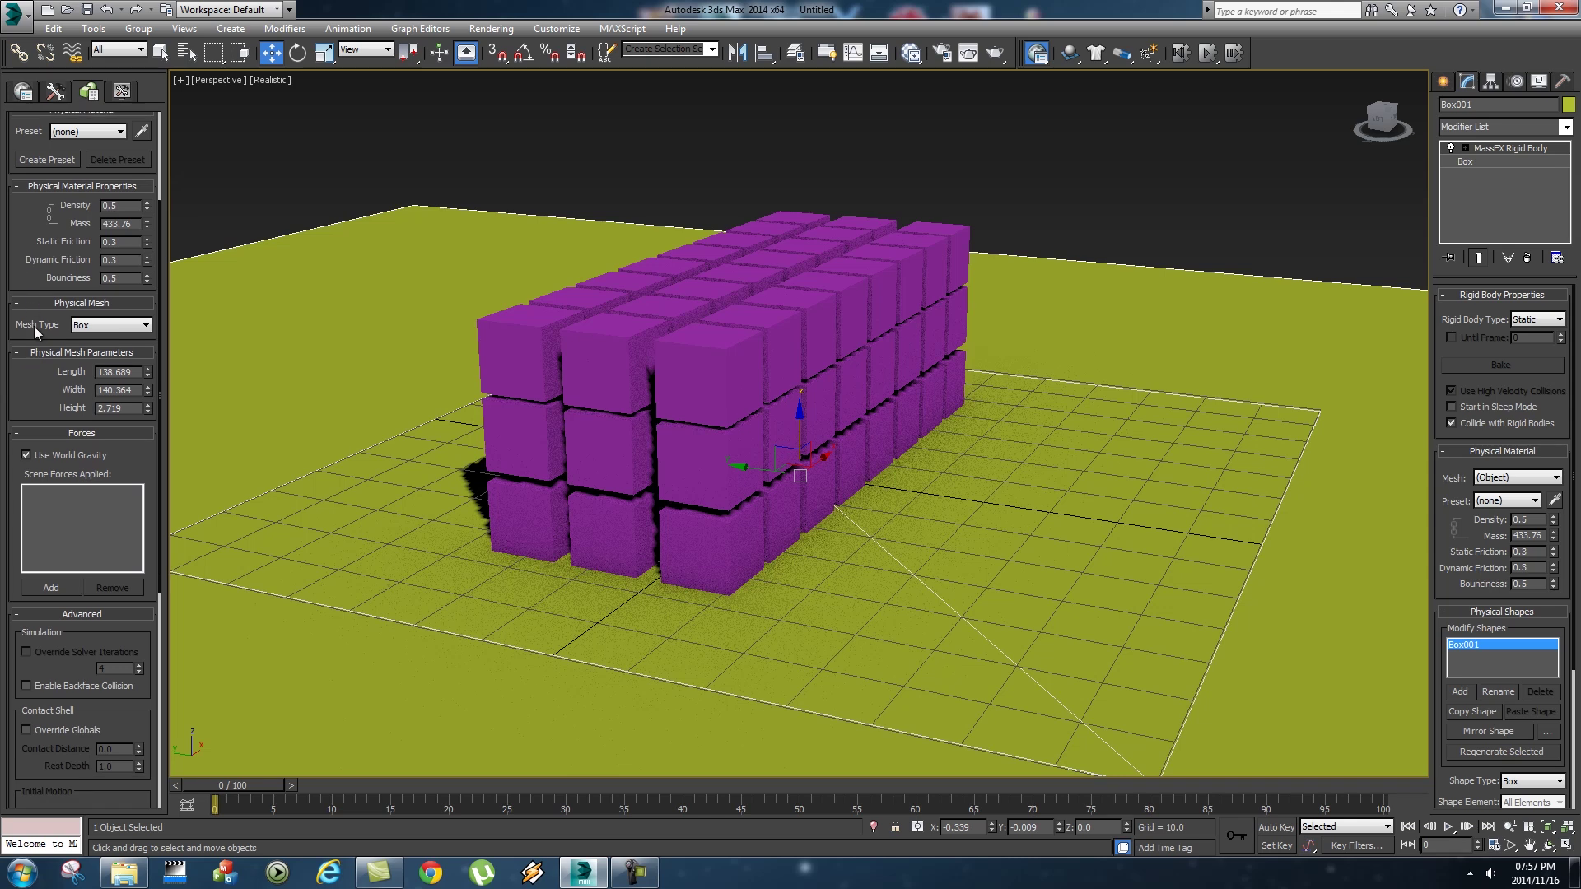
pyautogui.click(107, 328)
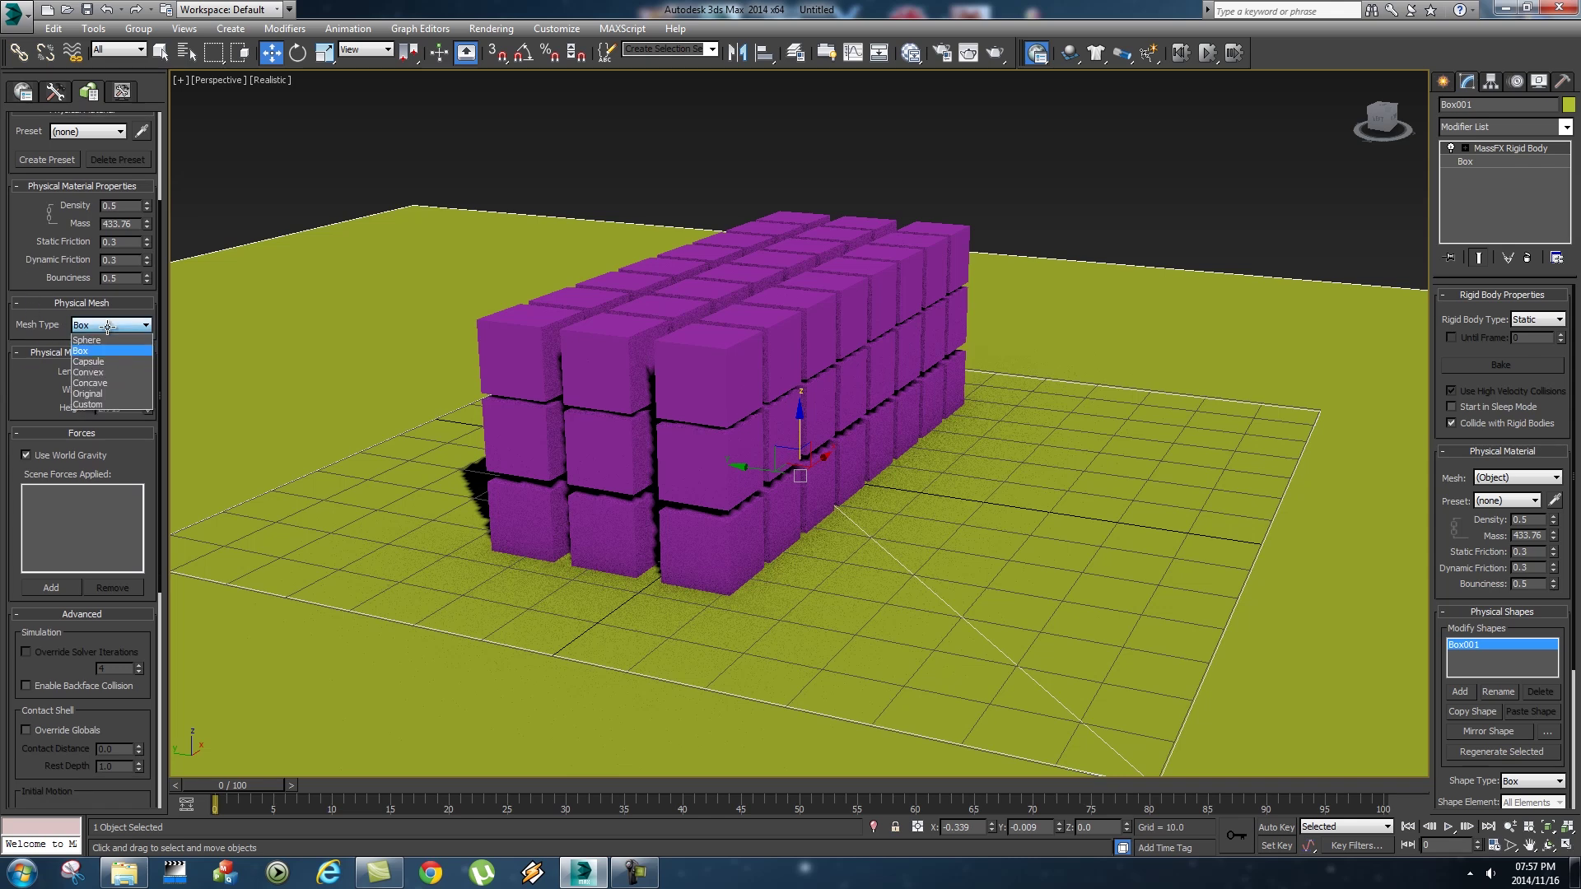
pyautogui.click(96, 394)
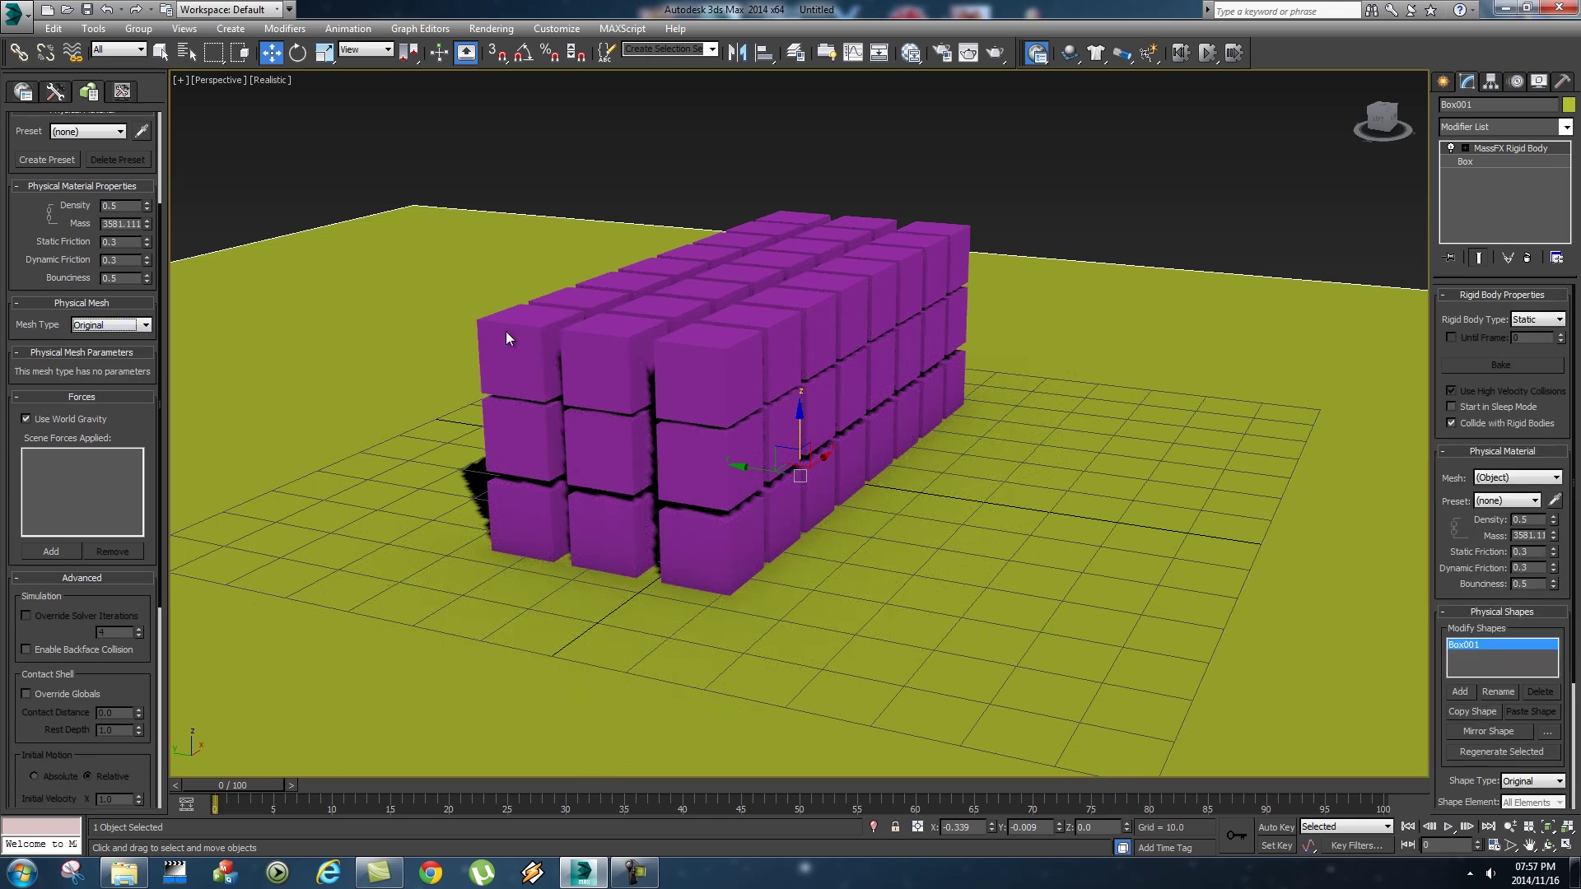
pyautogui.click(971, 405)
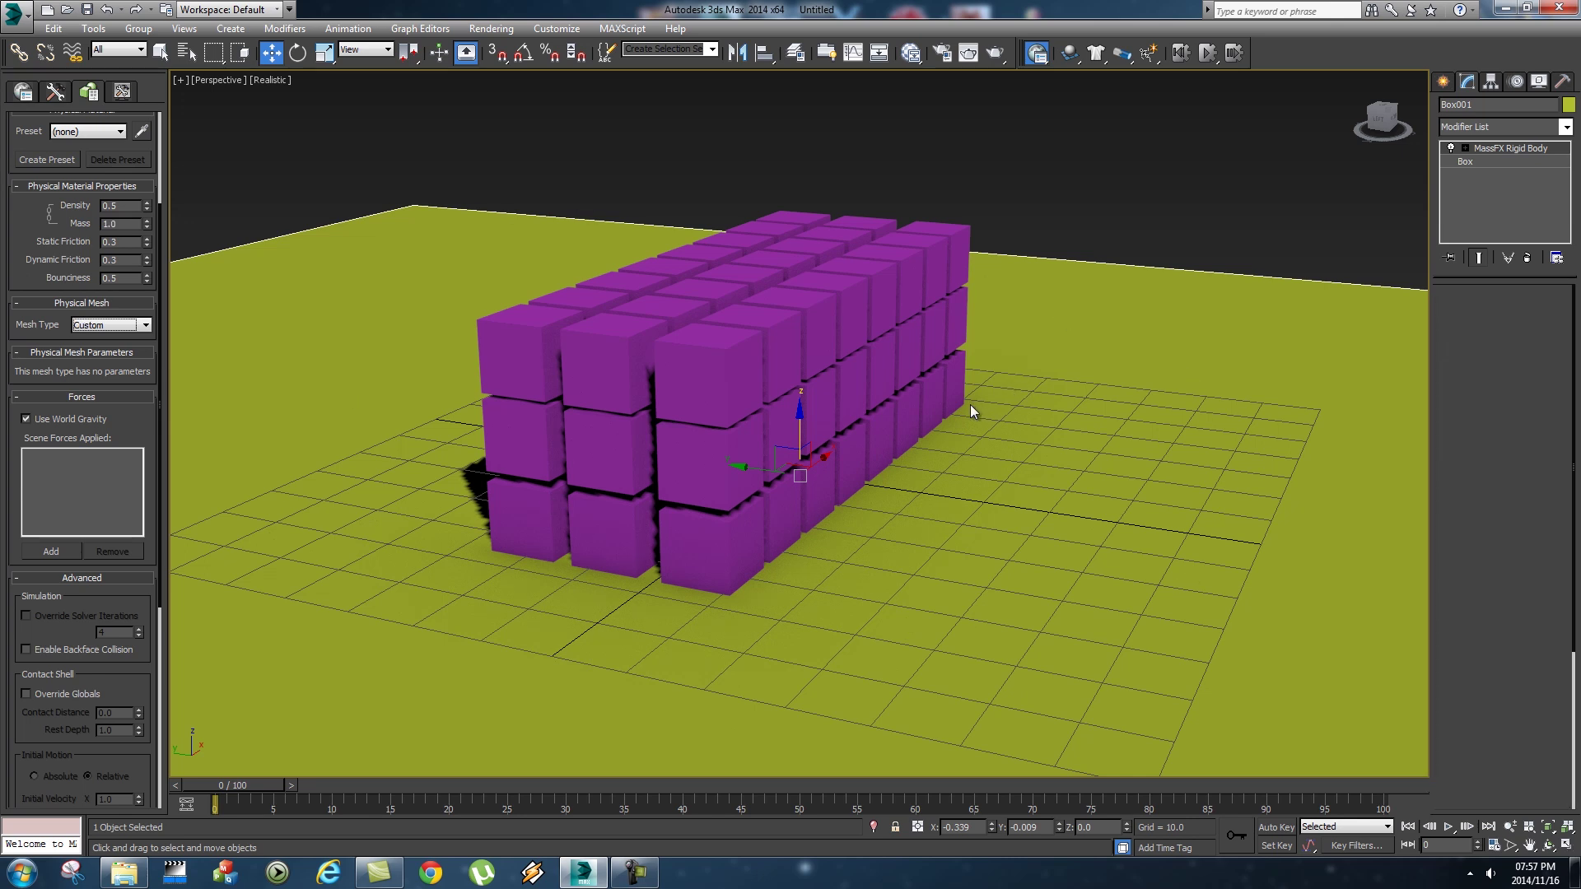
# - Run the MassFX simulation of the cube stack settling on the slab, stop it and reset it to frame 0
pyautogui.scroll(-5, 1065, 350)
pyautogui.scroll(3, 1144, 440)
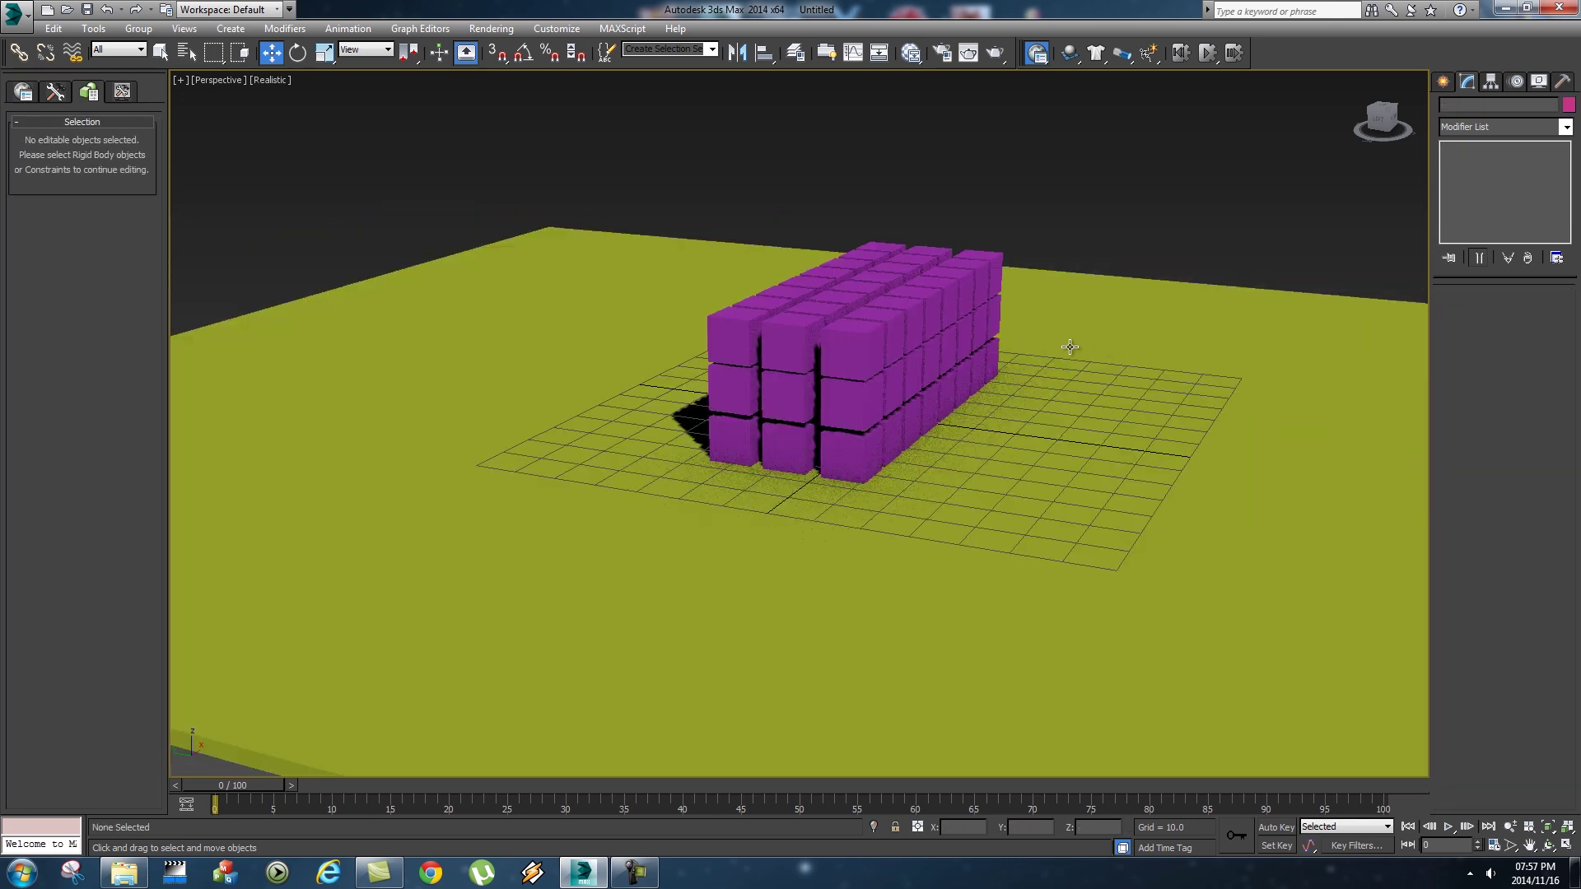
pyautogui.scroll(4, 1103, 387)
pyautogui.keyDown('alt'); pyautogui.moveTo(973, 418); pyautogui.dragTo(1147, 260, button='middle'); pyautogui.keyUp('alt')
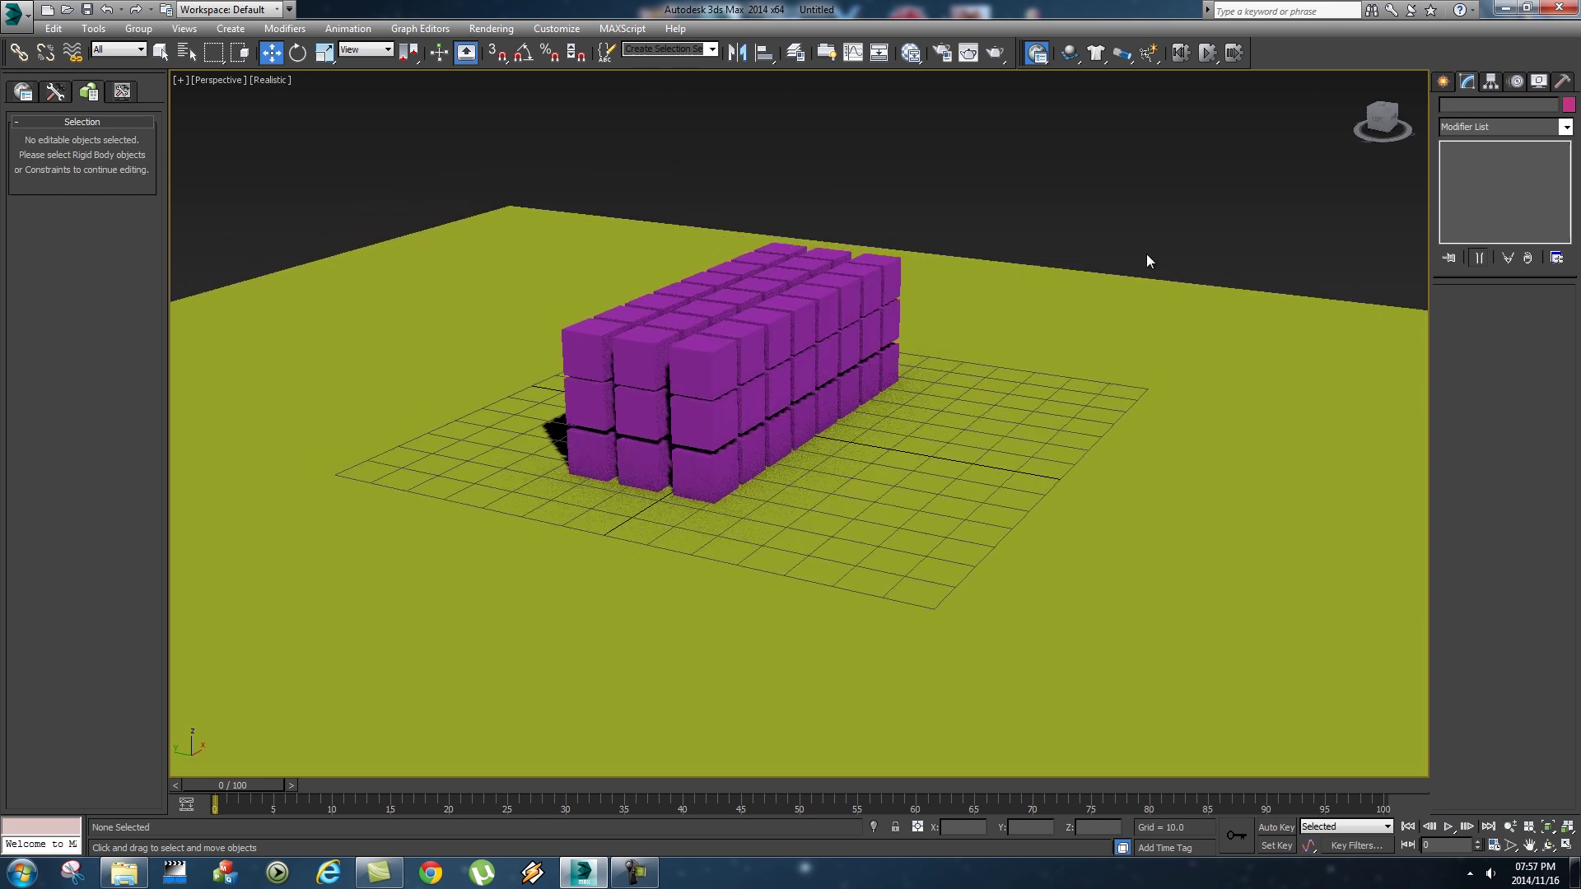
pyautogui.click(1209, 55)
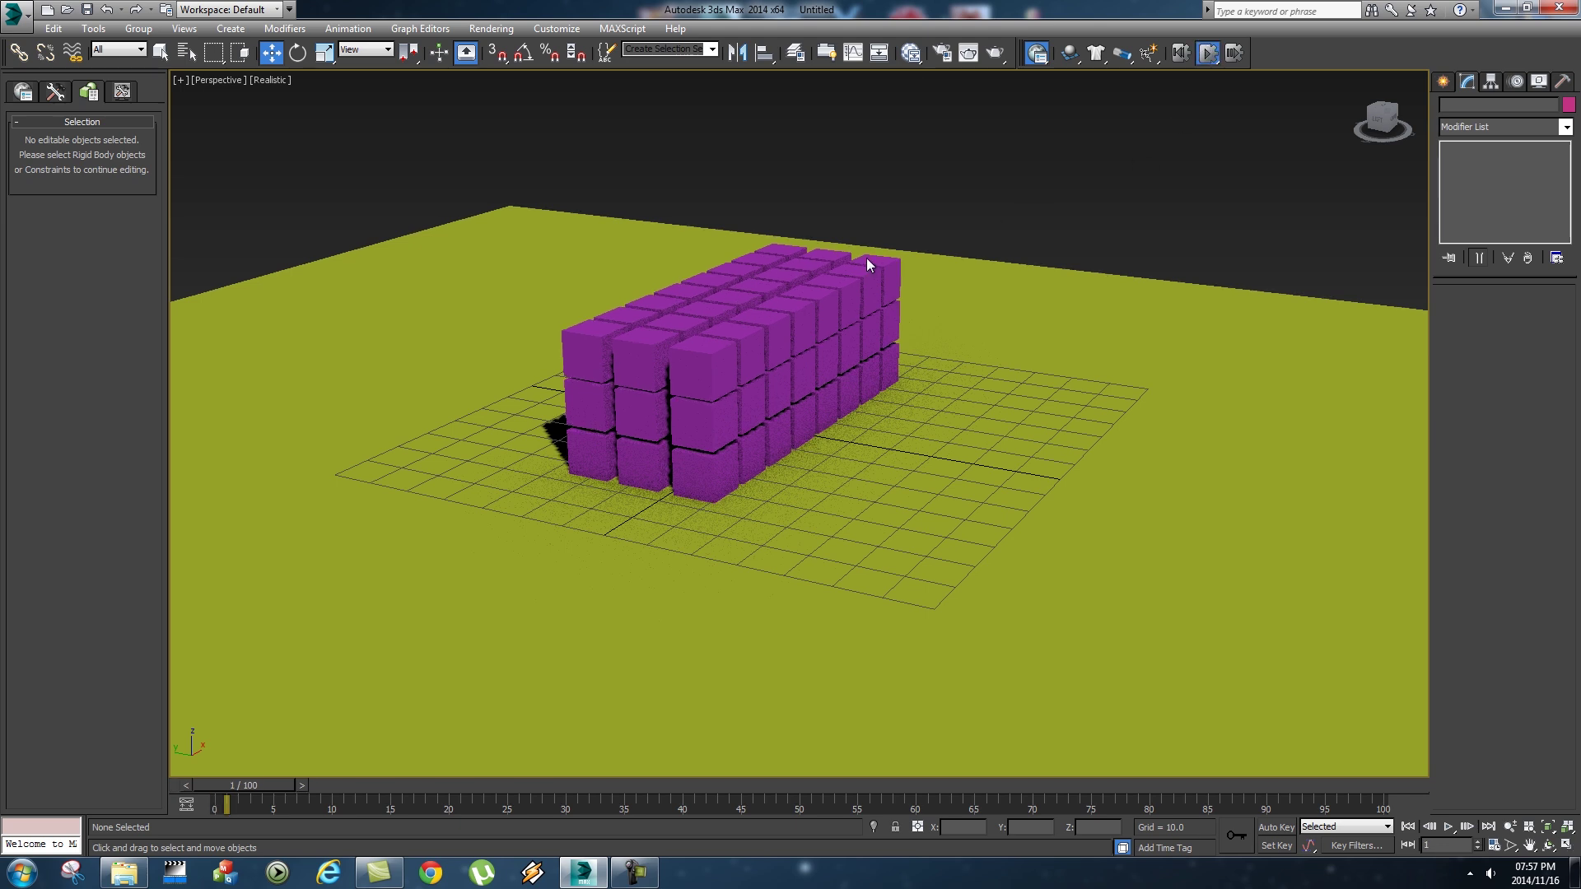
pyautogui.click(1207, 55)
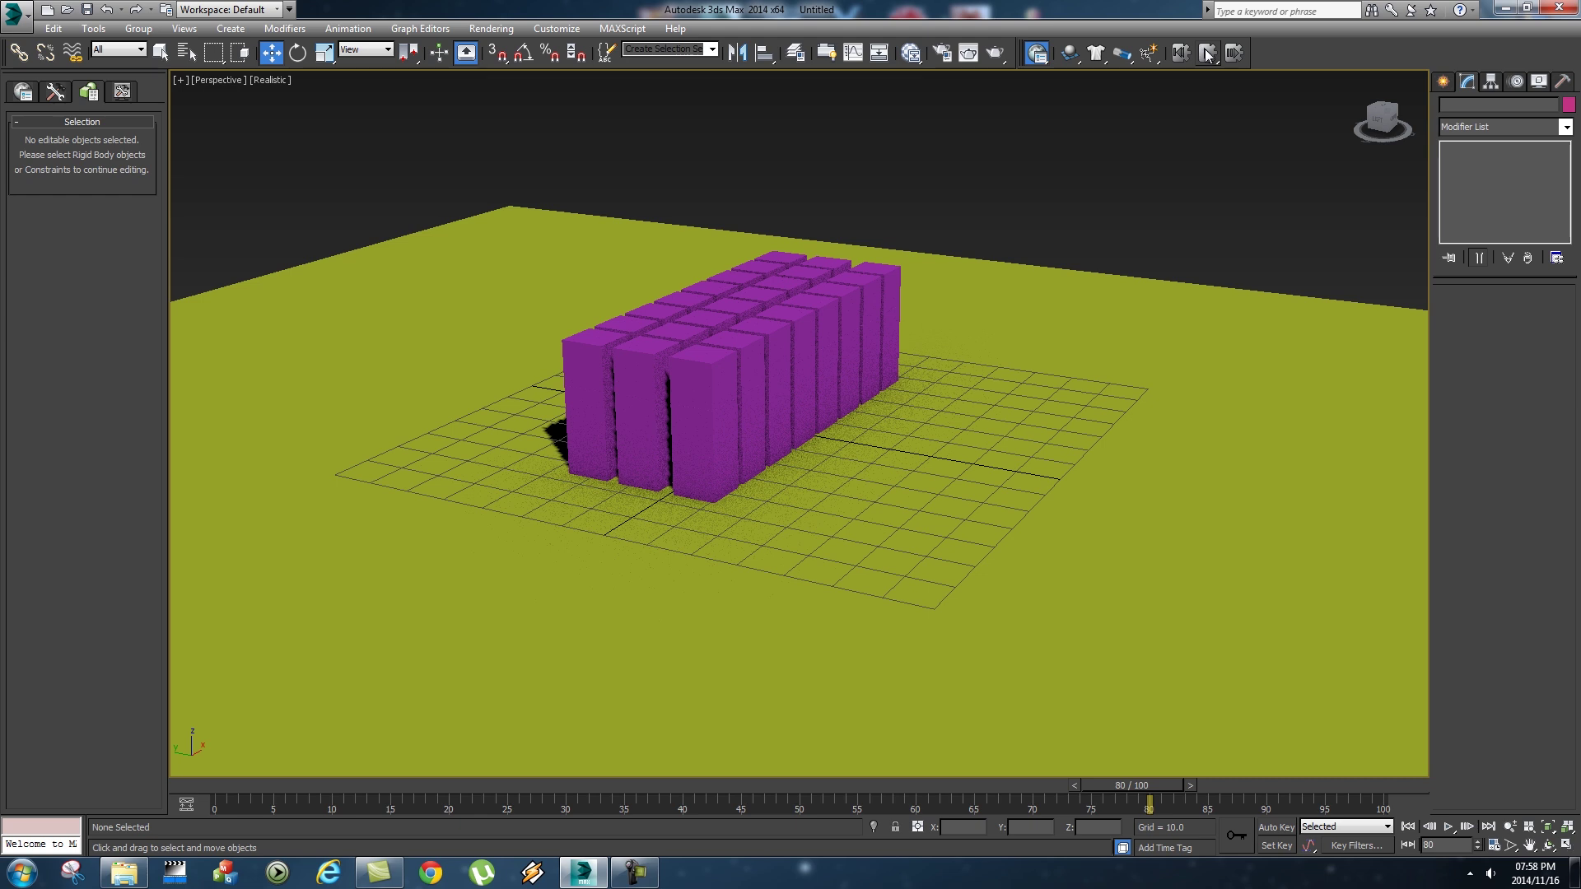
pyautogui.click(1182, 55)
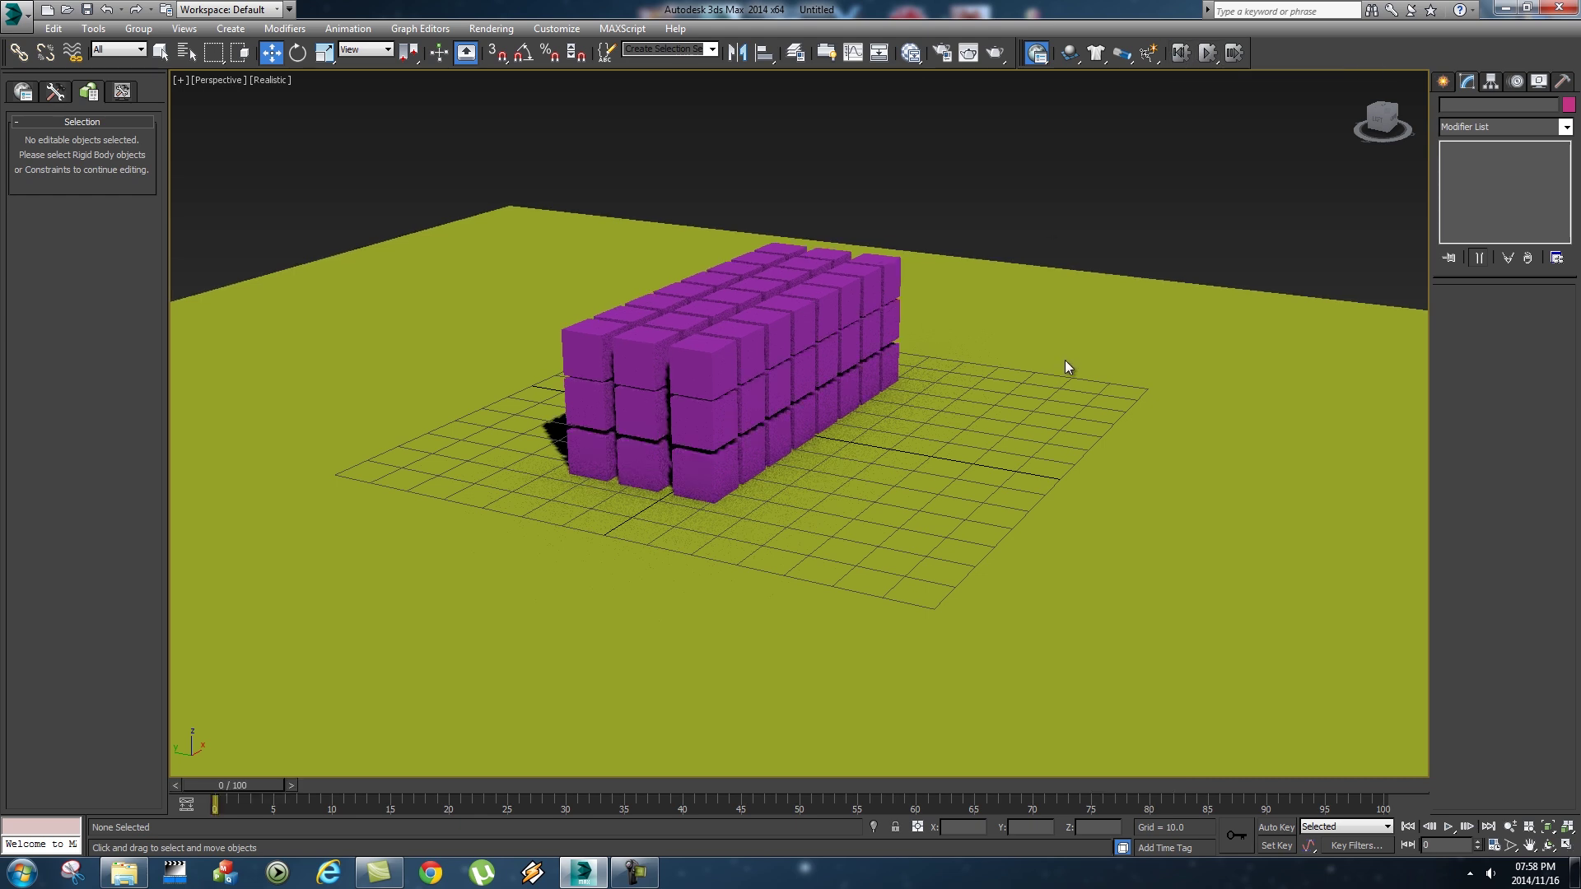
# - Create a large sphere on the ground slab, on the side facing the long row of cubes
pyautogui.click(1444, 82)
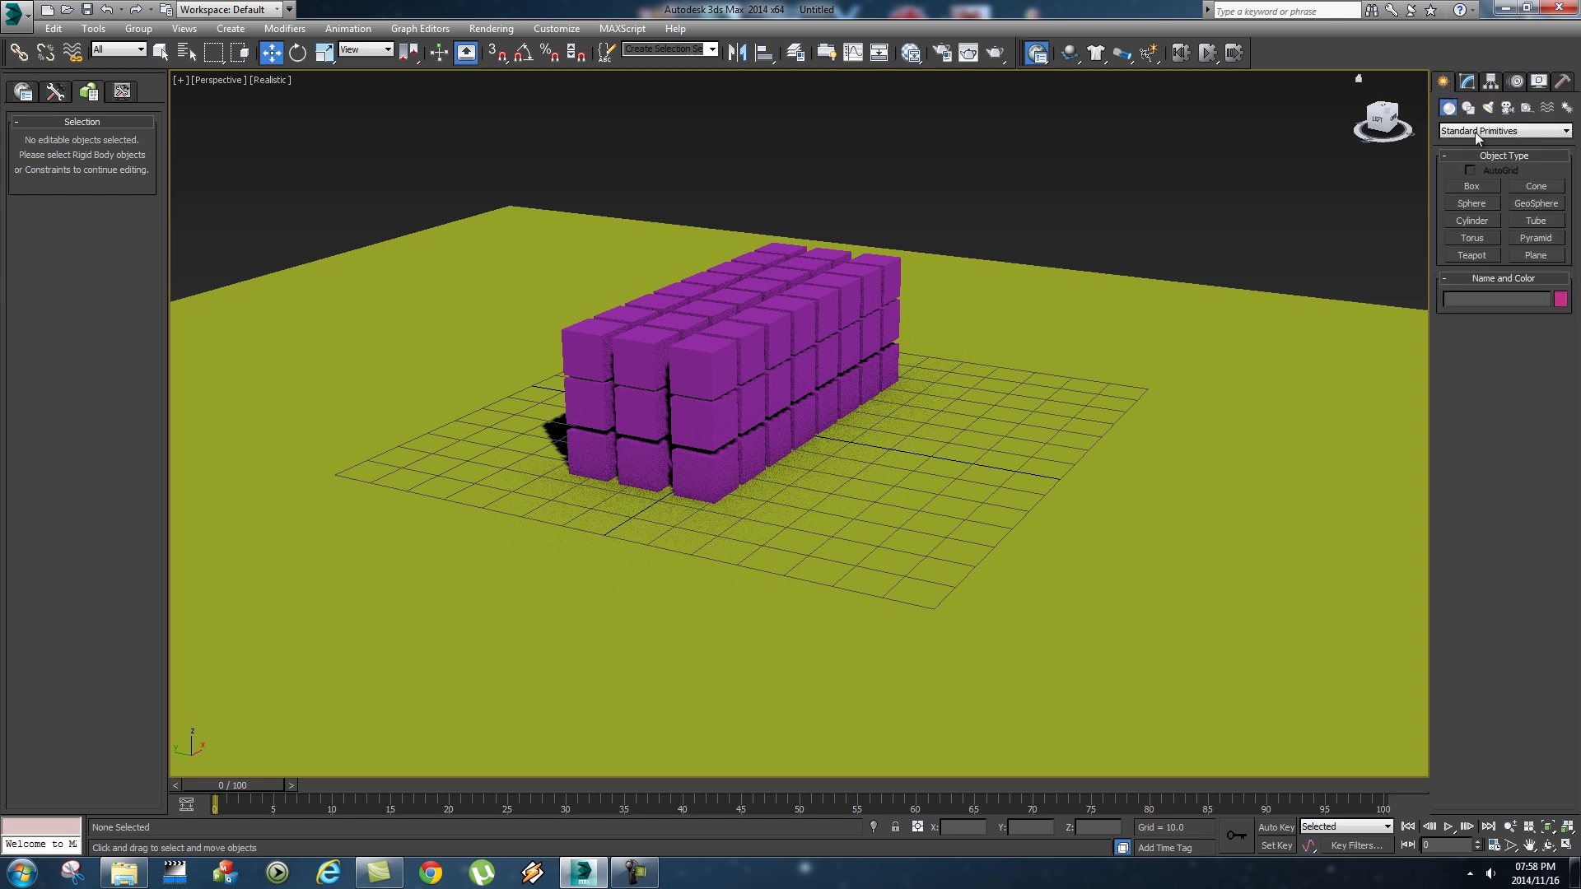
pyautogui.click(1472, 203)
pyautogui.moveTo(871, 437); pyautogui.dragTo(1361, 428)
pyautogui.press('w')
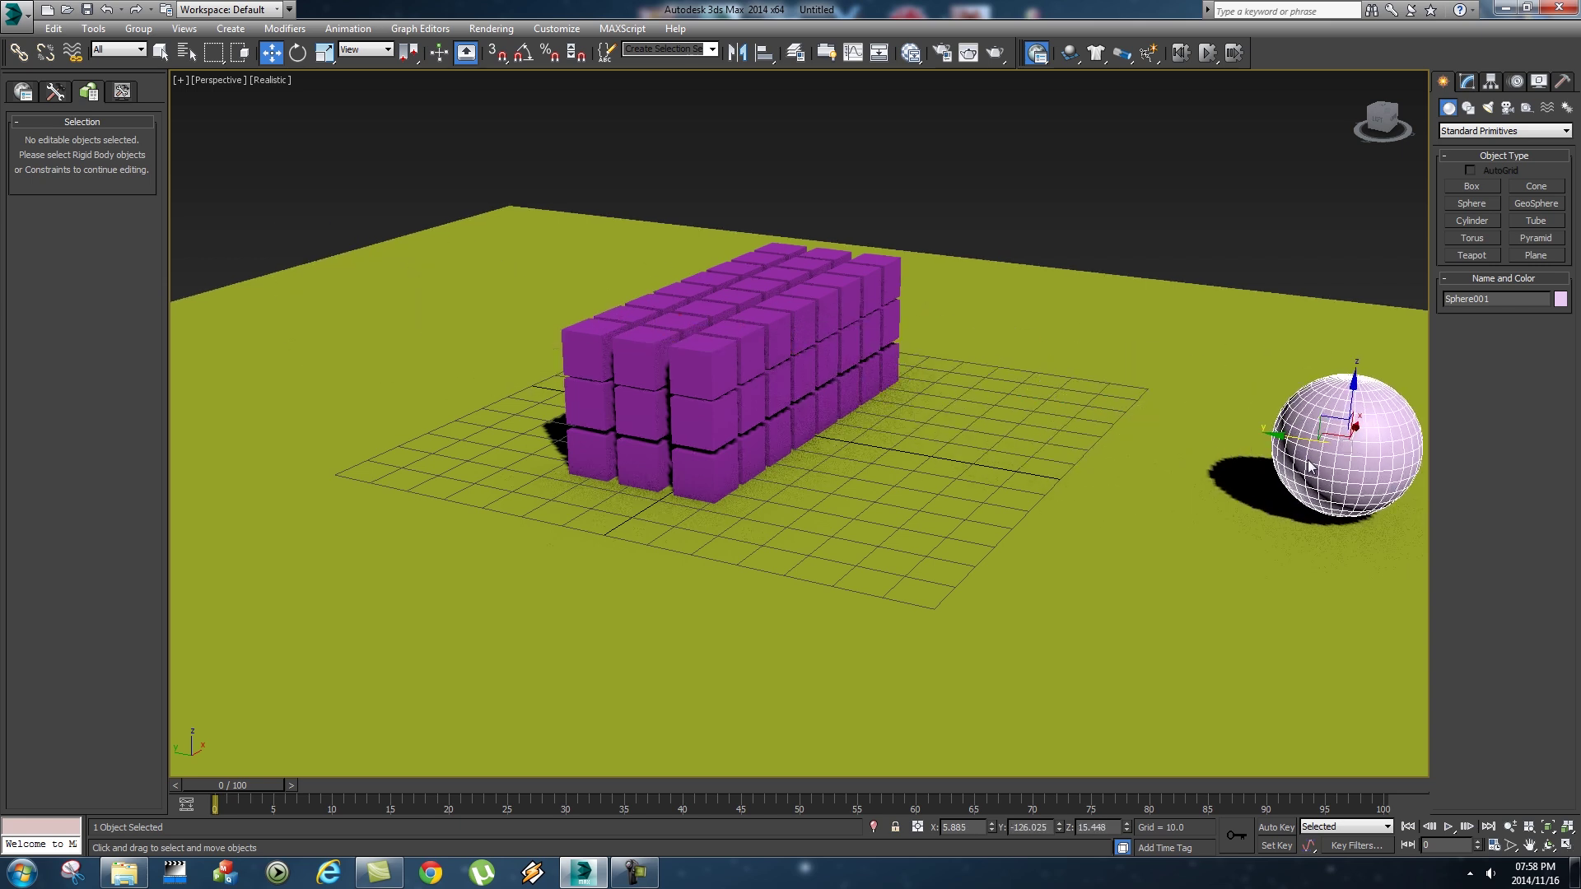
# - Animate the sphere with Auto Key to move along Y through the cube stack to about Y 135.6 at frame 50
pyautogui.click(1277, 827)
pyautogui.moveTo(237, 785); pyautogui.dragTo(828, 785)
pyautogui.press('w')
pyautogui.moveTo(1281, 435); pyautogui.dragTo(278, 259)
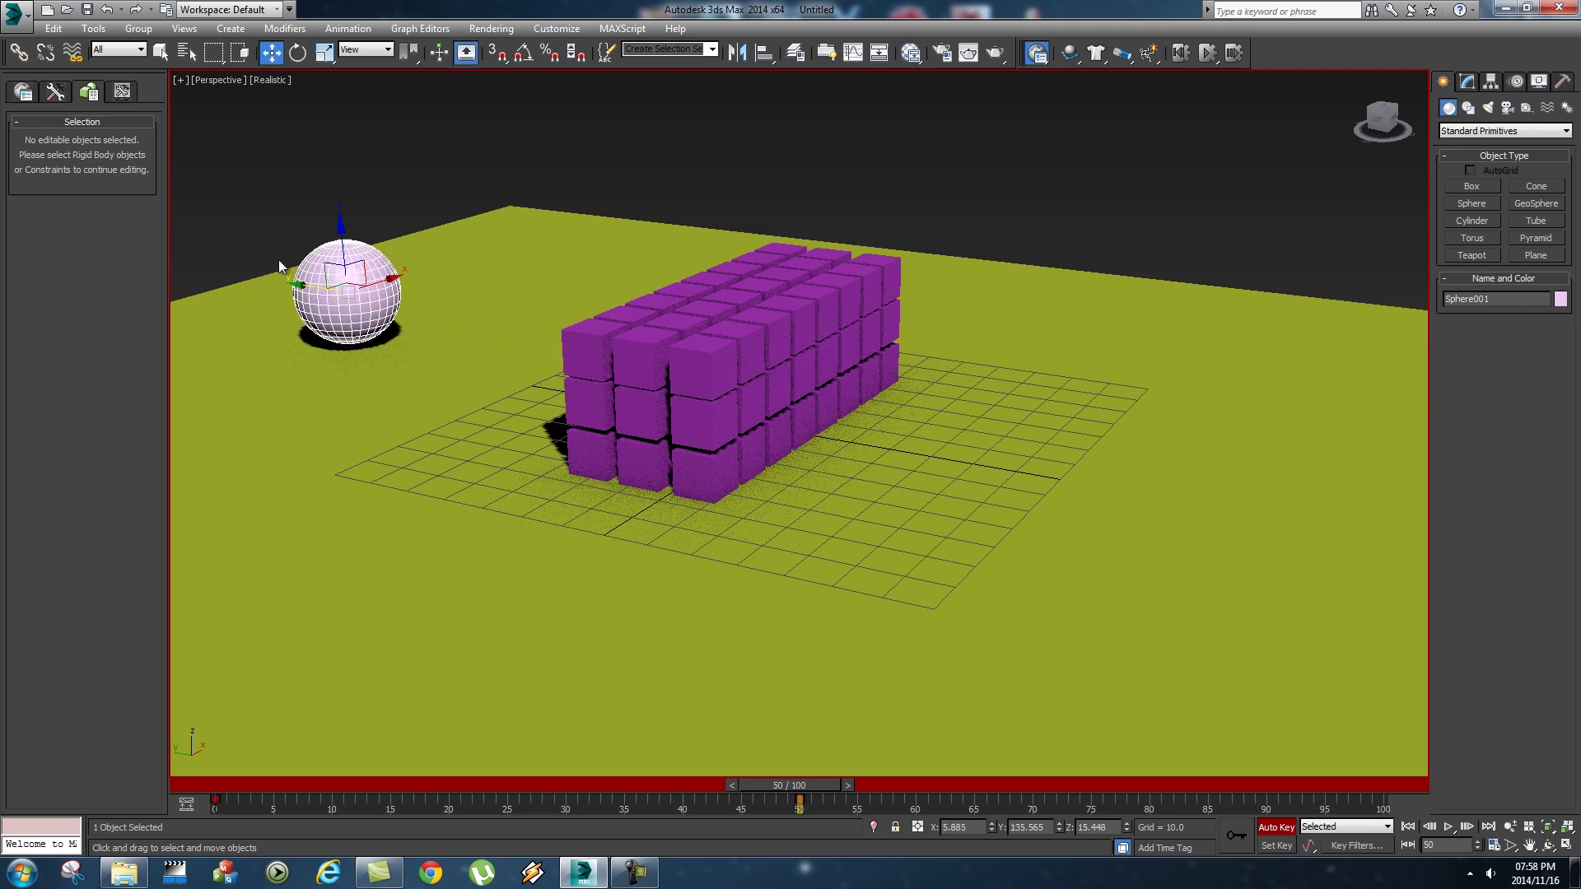
pyautogui.click(1279, 828)
pyautogui.moveTo(818, 783); pyautogui.dragTo(210, 774)
# - Run the simulation with the animated sphere, stop it and reset it to frame 0
pyautogui.press('w')
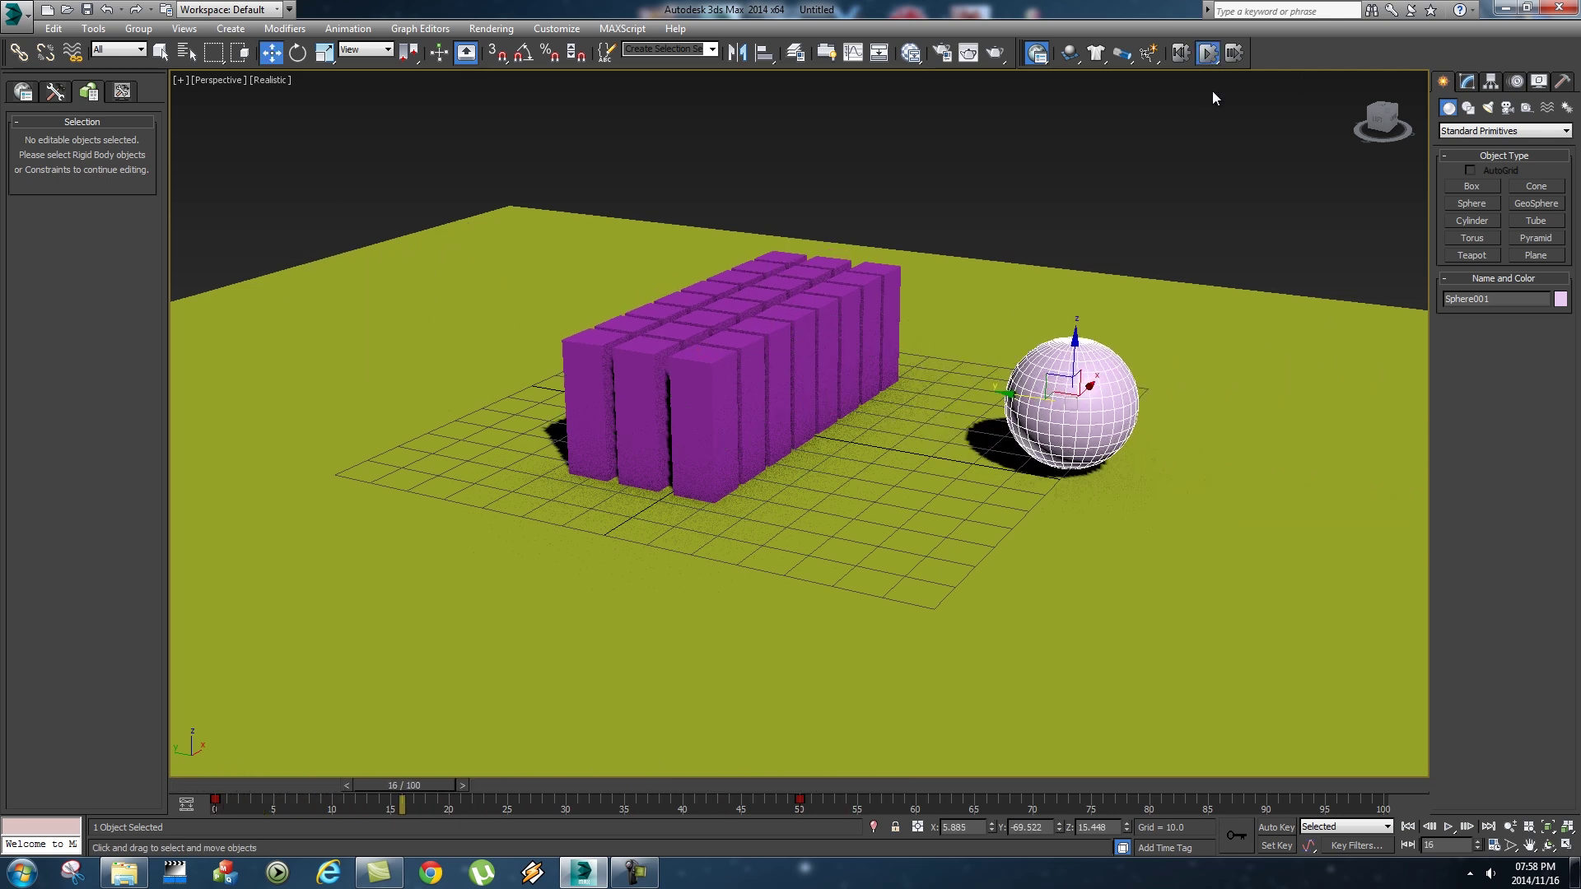
pyautogui.click(1208, 52)
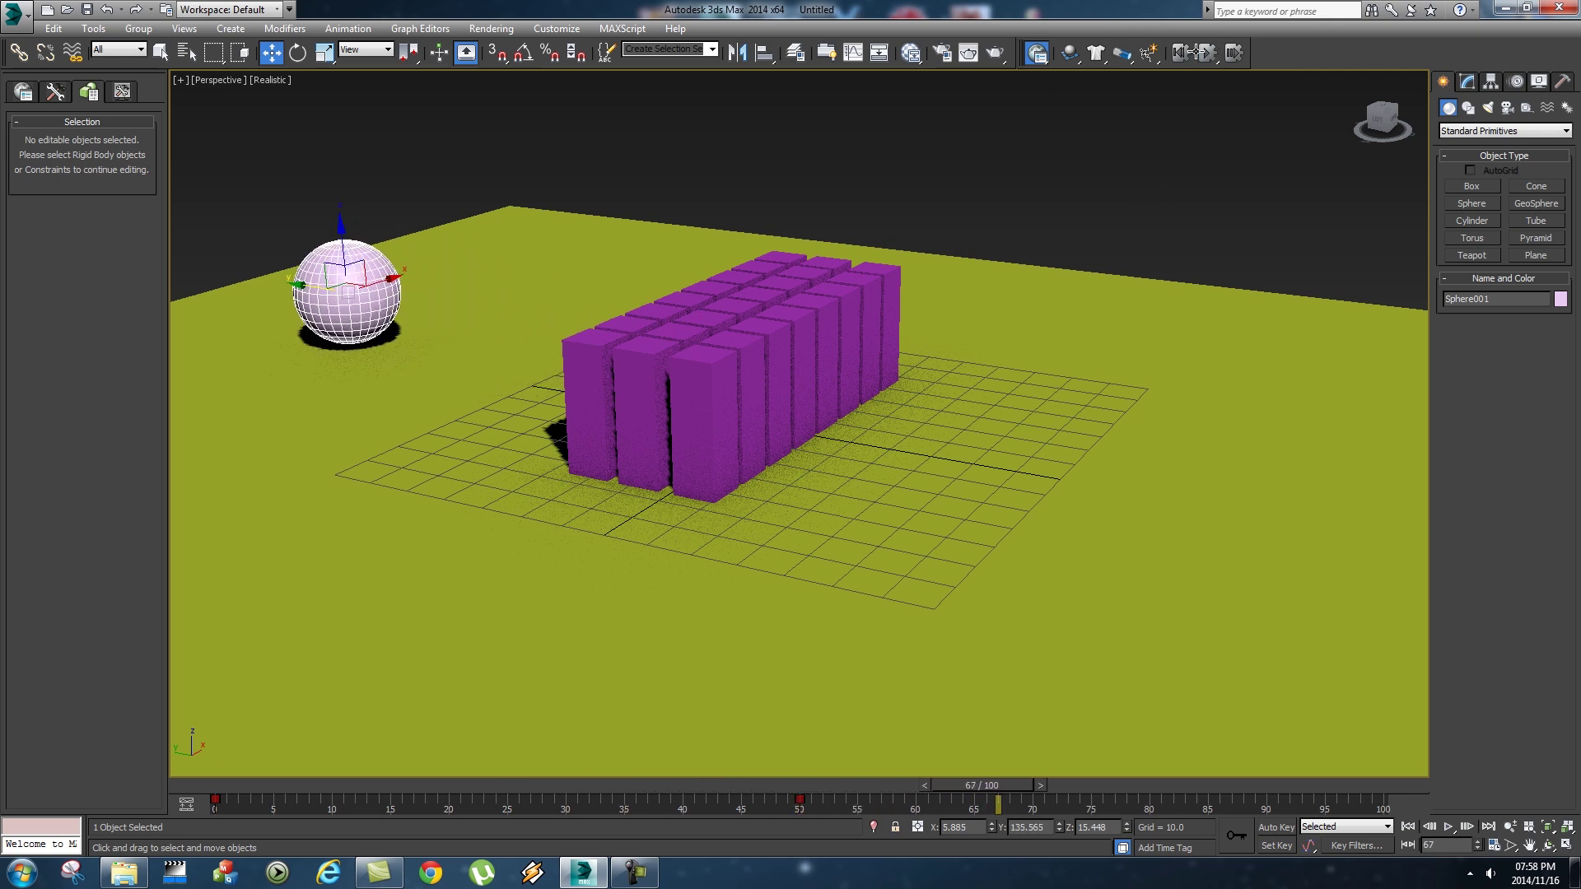
pyautogui.click(1181, 53)
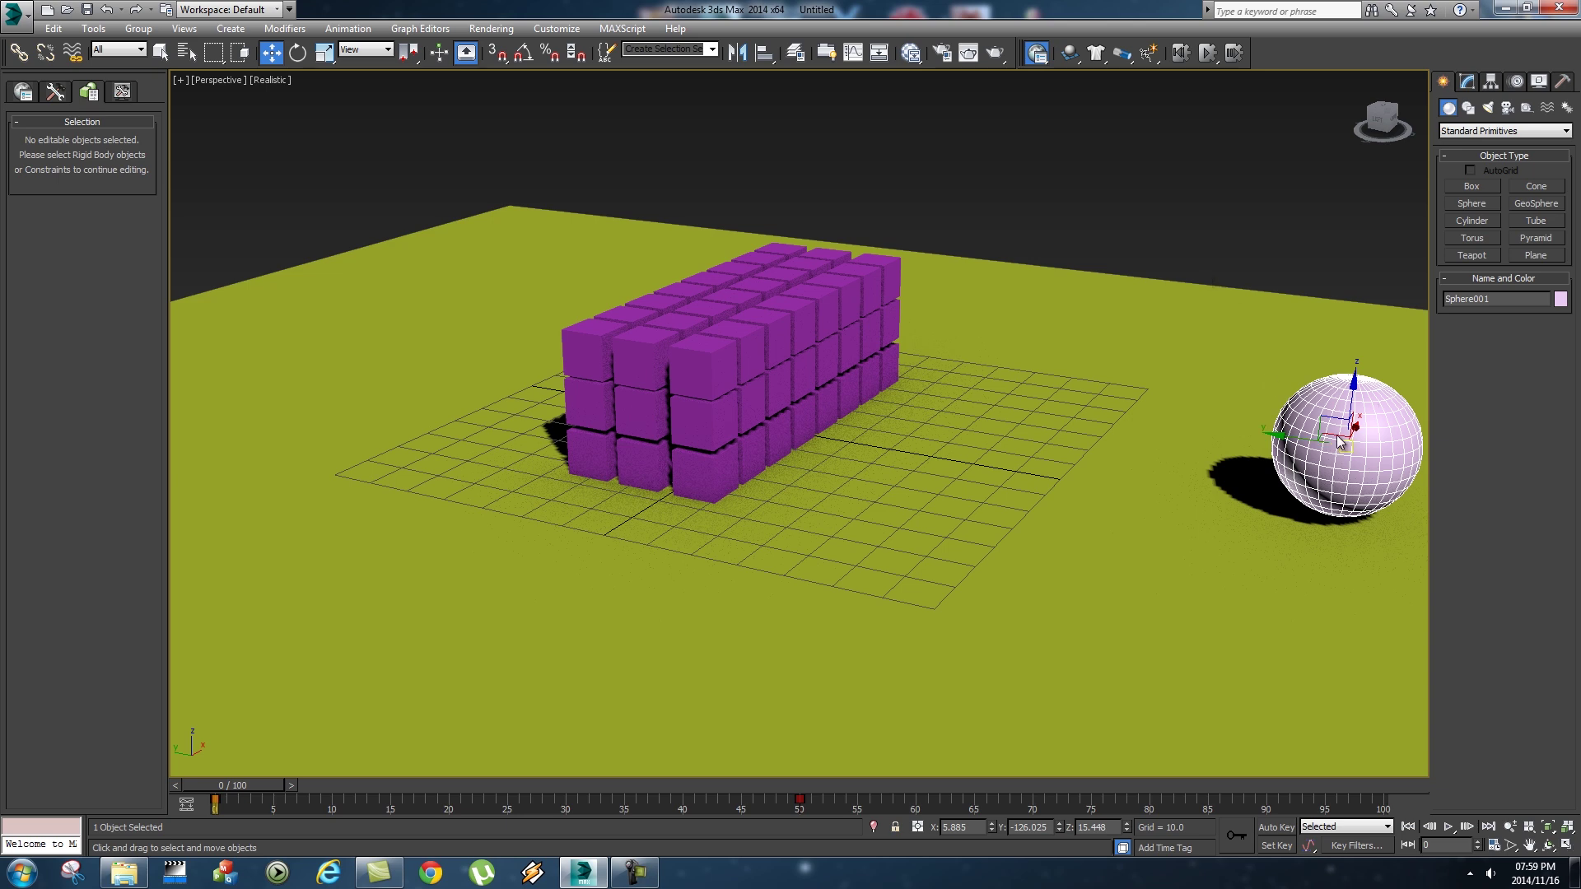
# - Set the animated sphere as a kinematic rigid body
pyautogui.click(1068, 56)
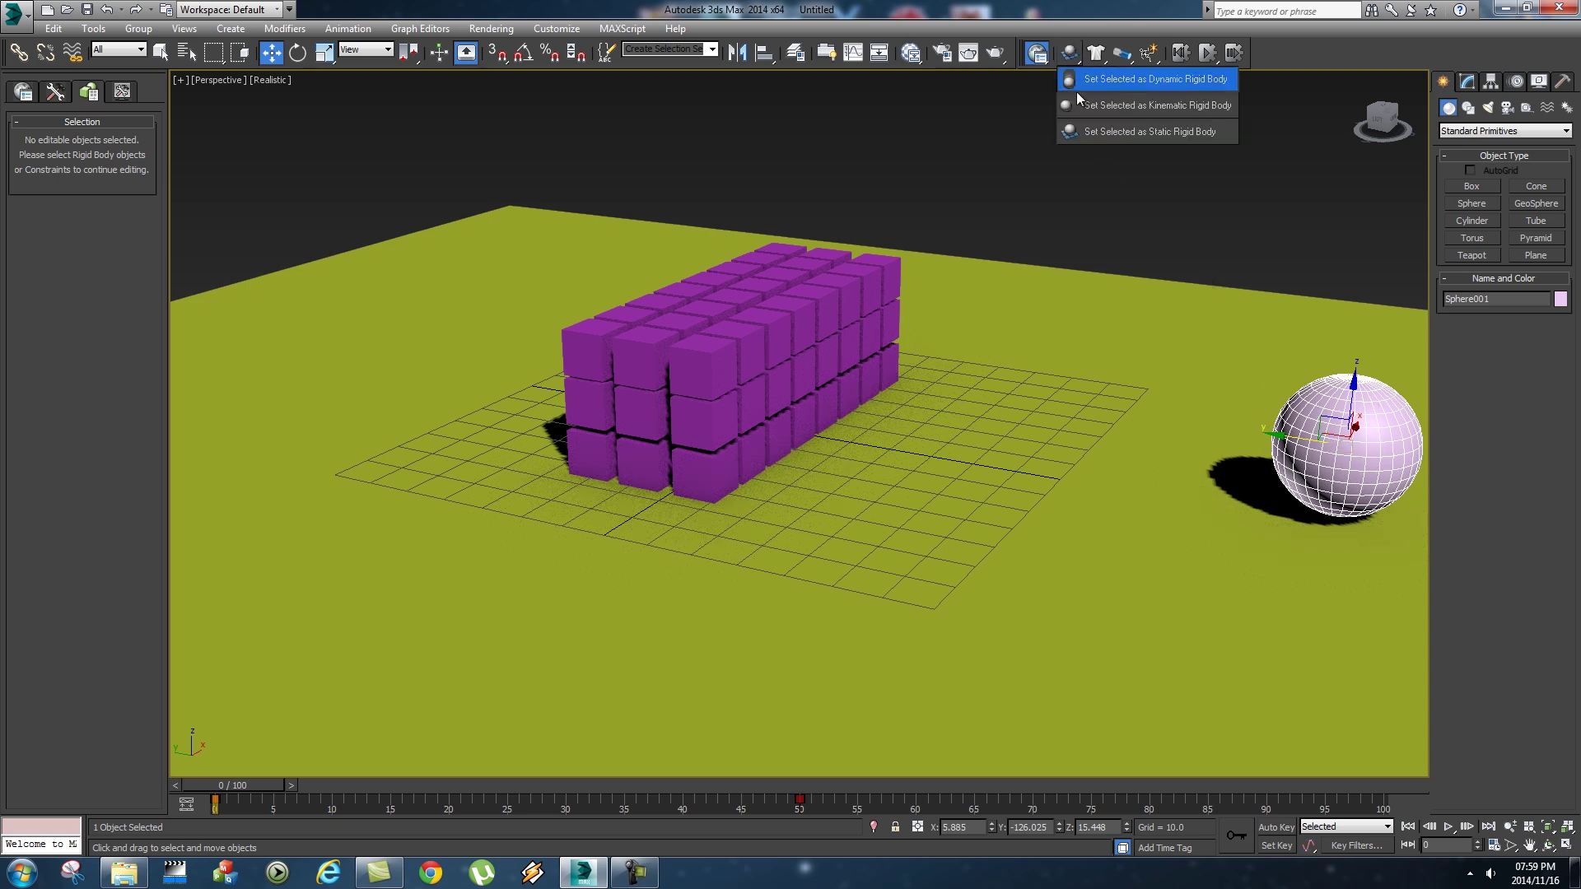
pyautogui.click(1169, 107)
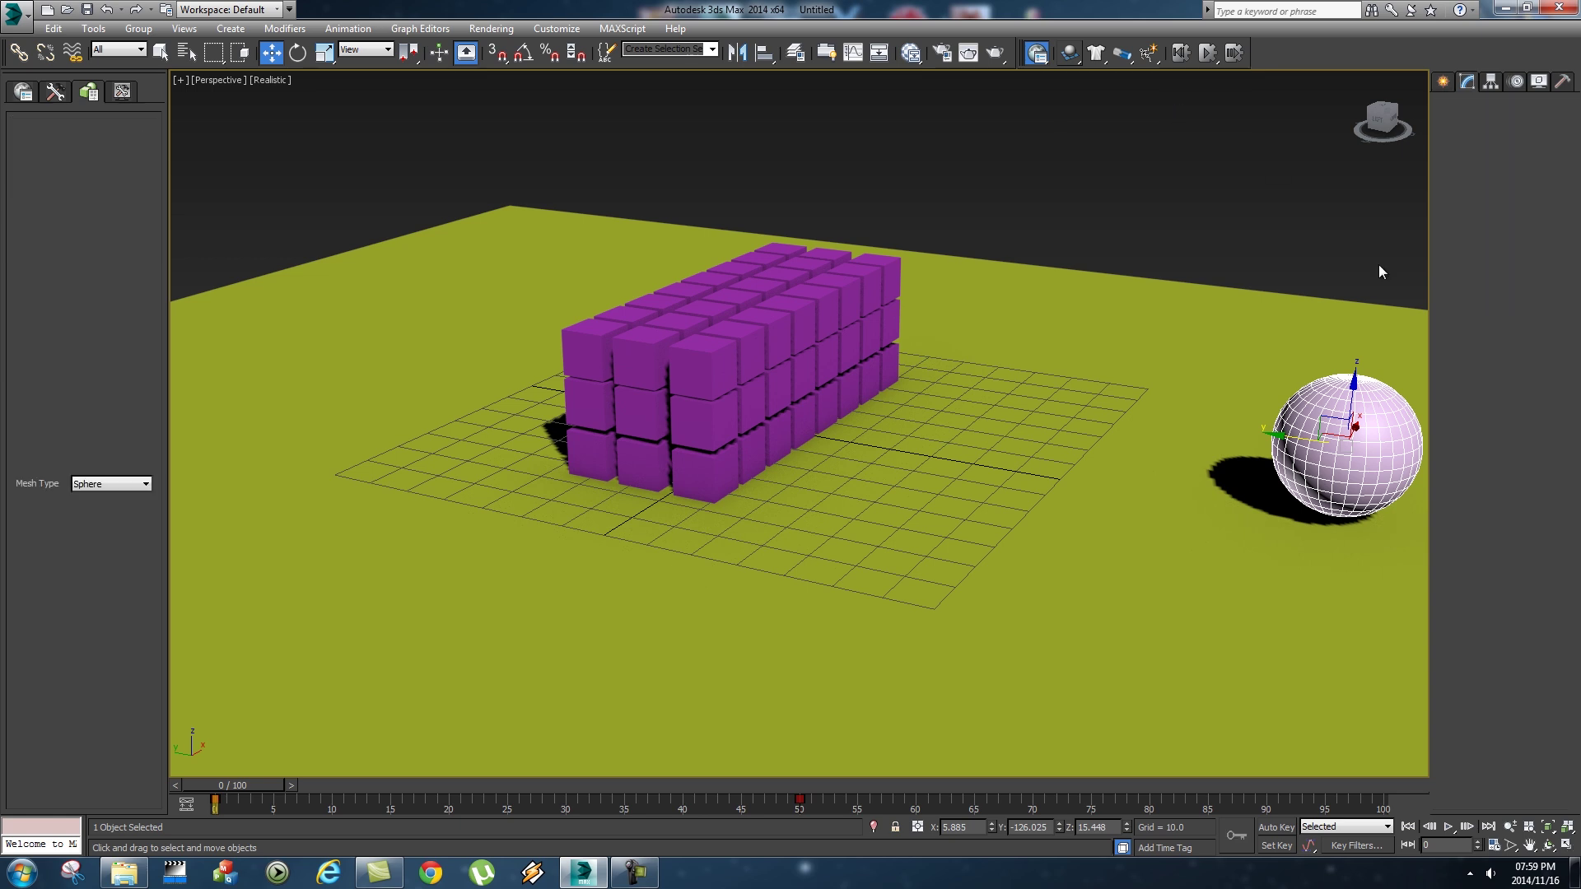
# - Run the simulation with the kinematic sphere hitting the cubes, stop it and reset it to frame 0
pyautogui.click(1208, 52)
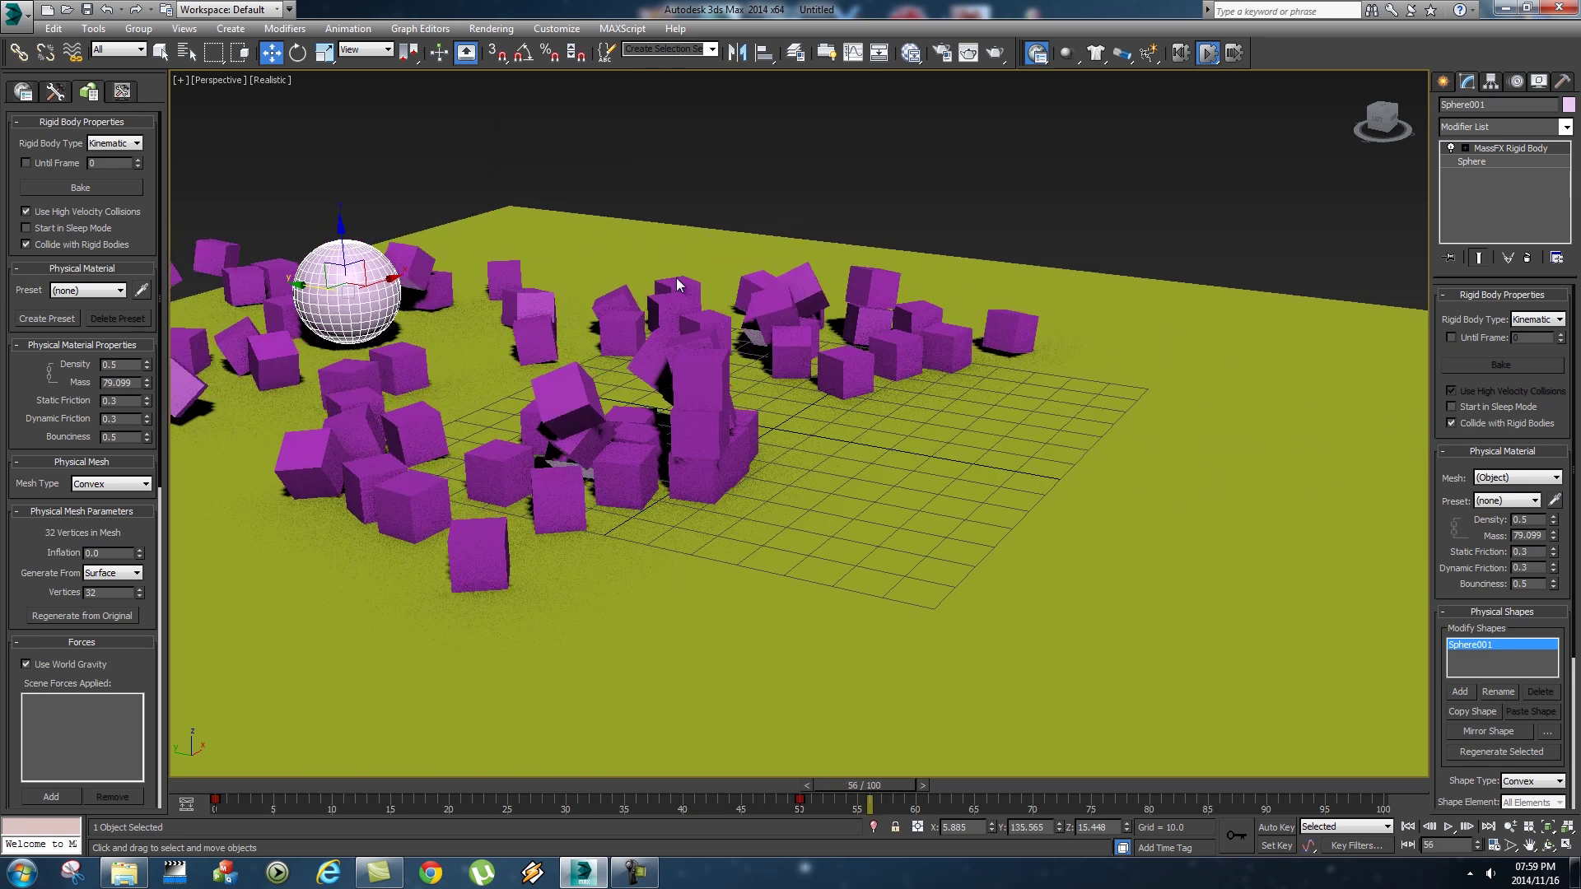
pyautogui.click(1208, 53)
pyautogui.click(1181, 53)
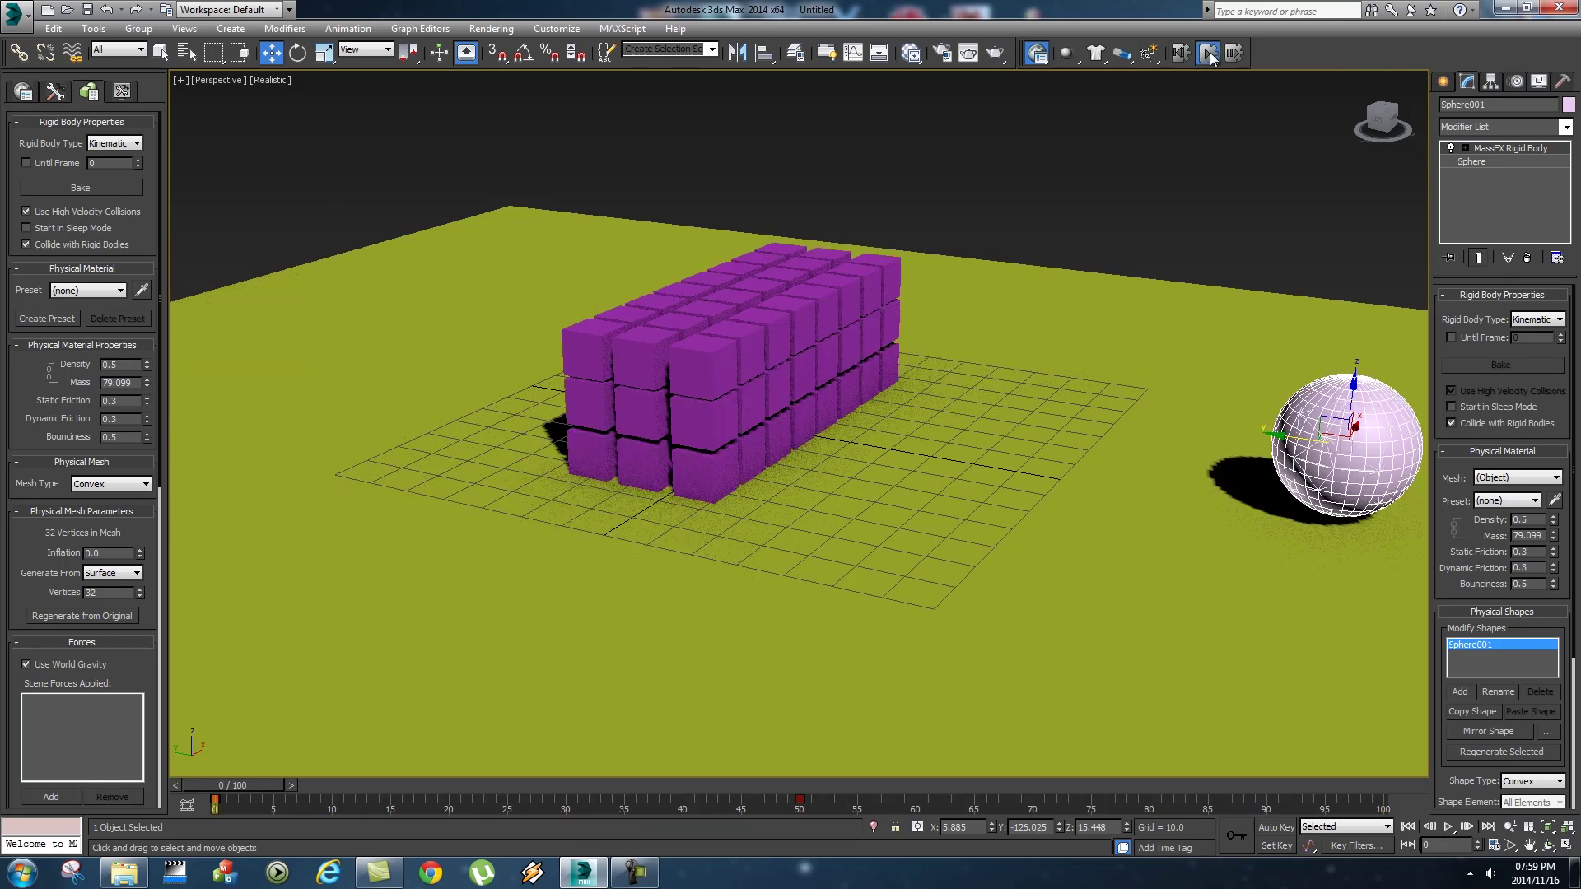
# - Run the simulation again, stop it near the end and examine the scattered cubes around the slab's edge
pyautogui.click(1208, 53)
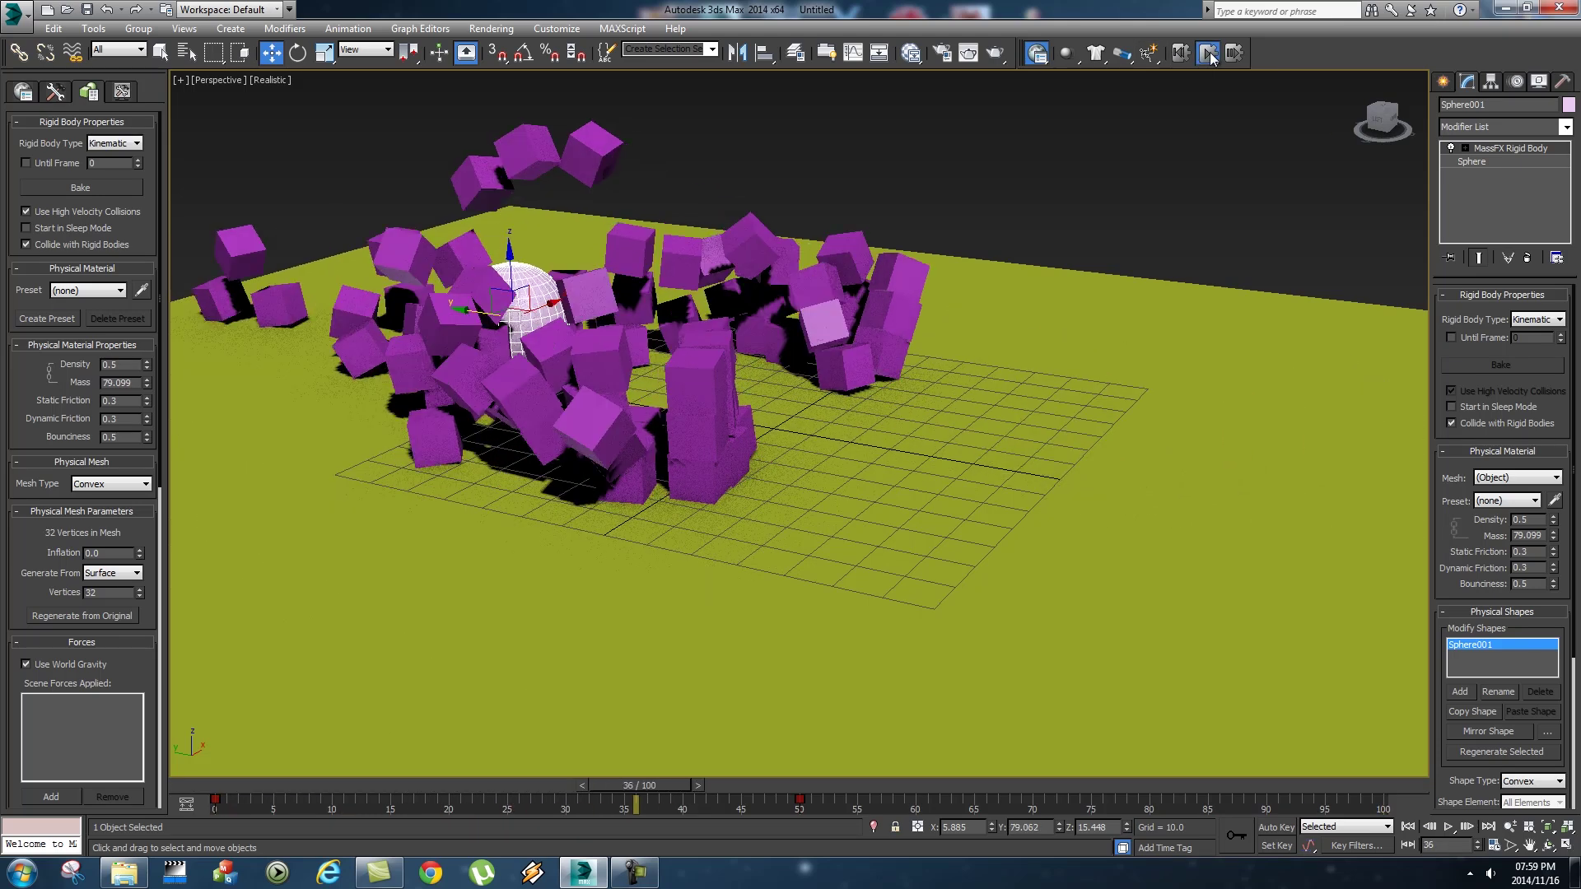
pyautogui.click(1208, 53)
pyautogui.click(789, 216)
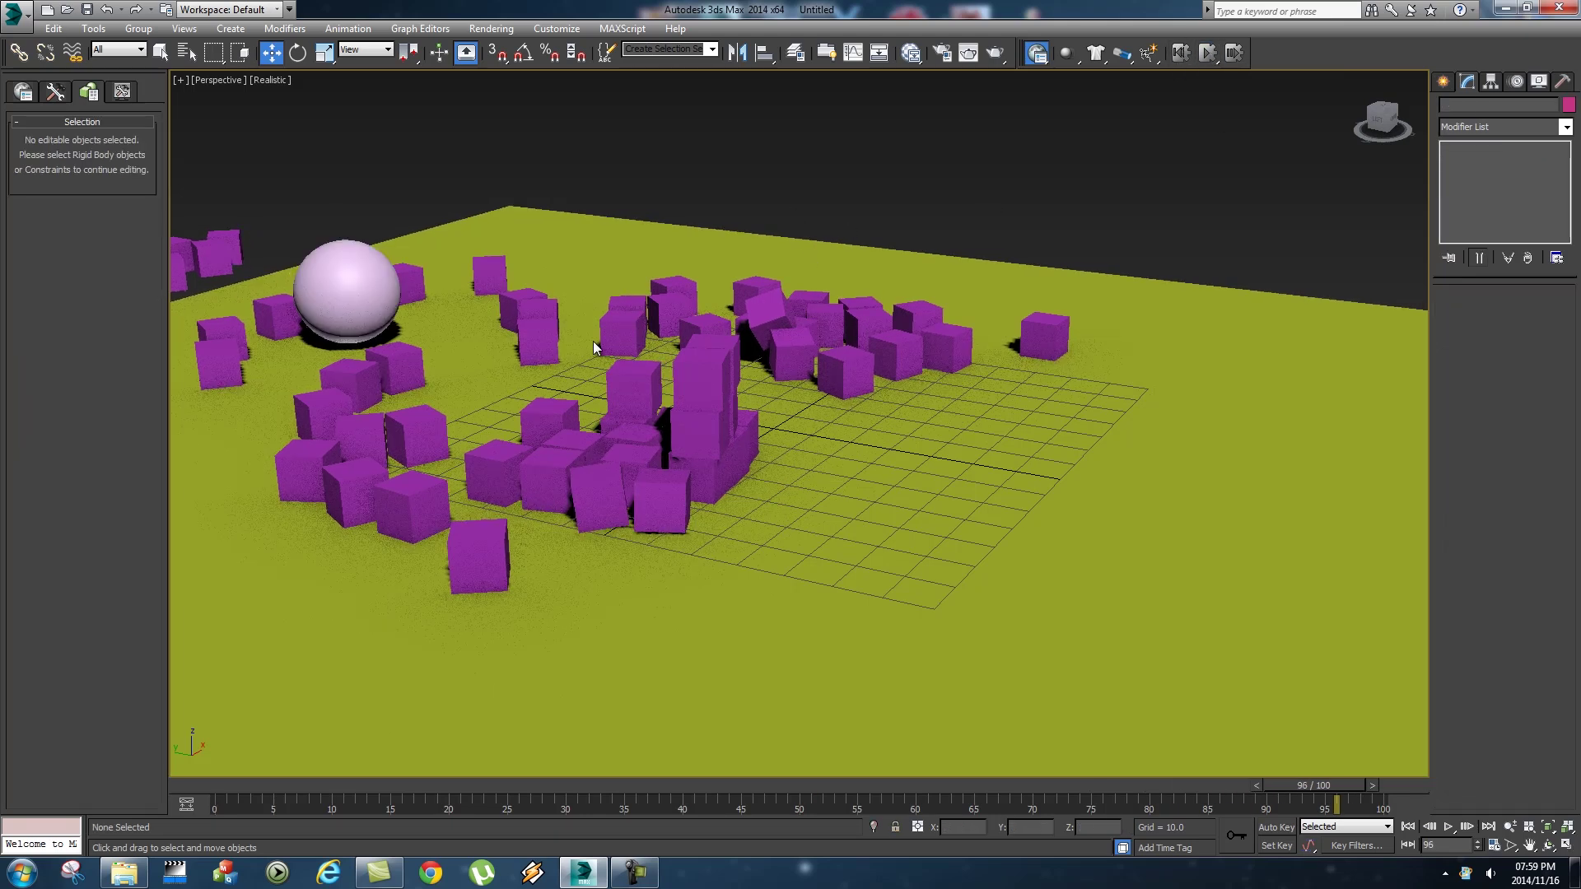
pyautogui.scroll(-5, 626, 341)
pyautogui.keyDown('alt'); pyautogui.moveTo(626, 341); pyautogui.dragTo(951, 517, button='middle'); pyautogui.keyUp('alt')
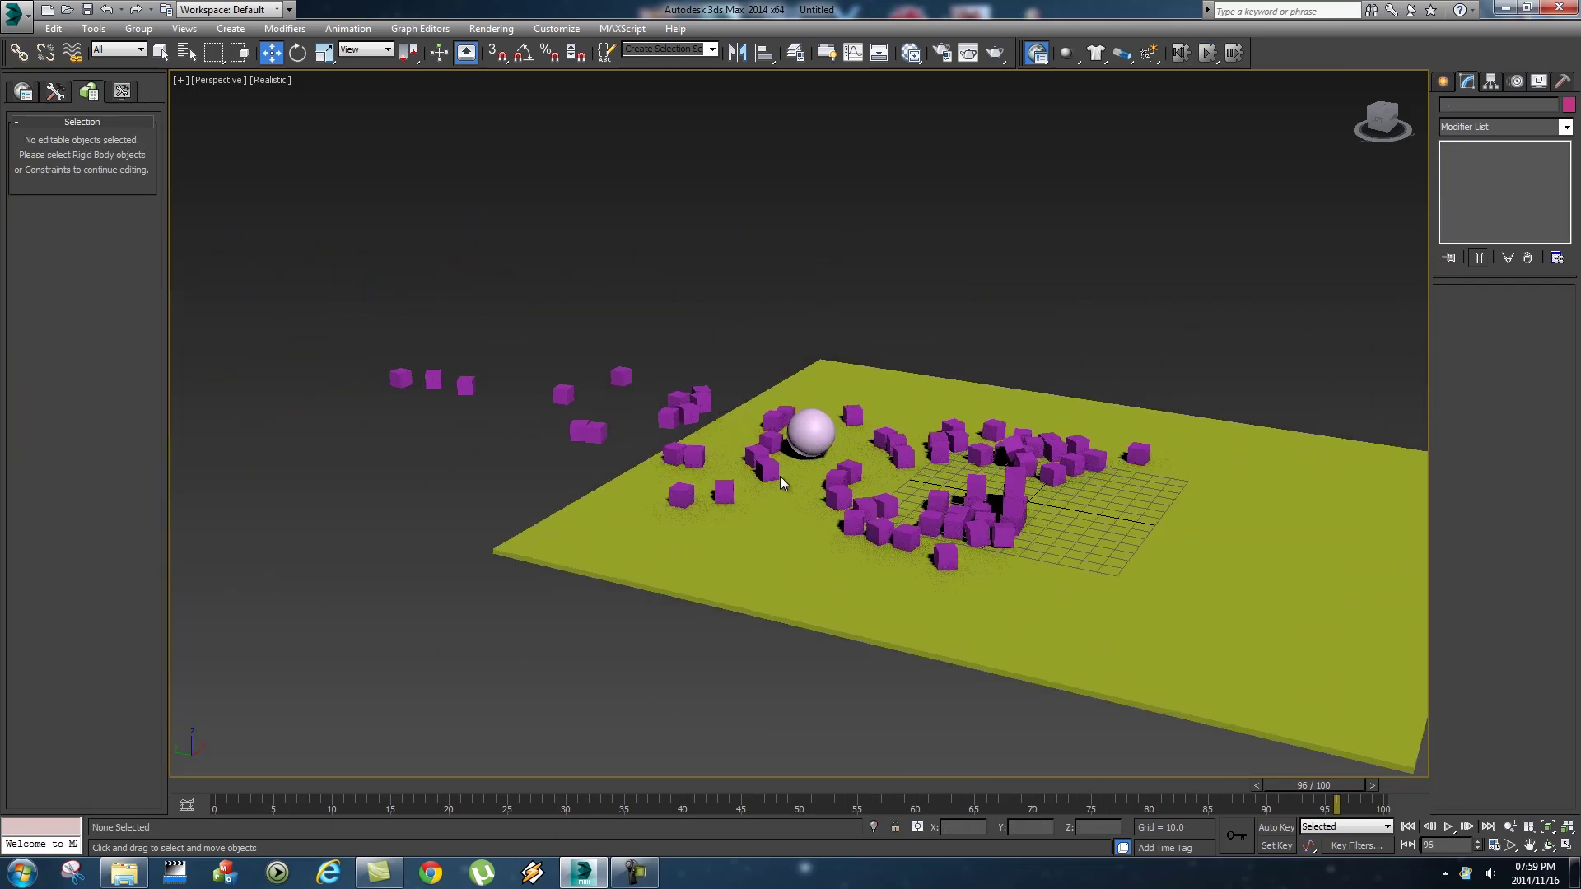
pyautogui.scroll(3, 779, 476)
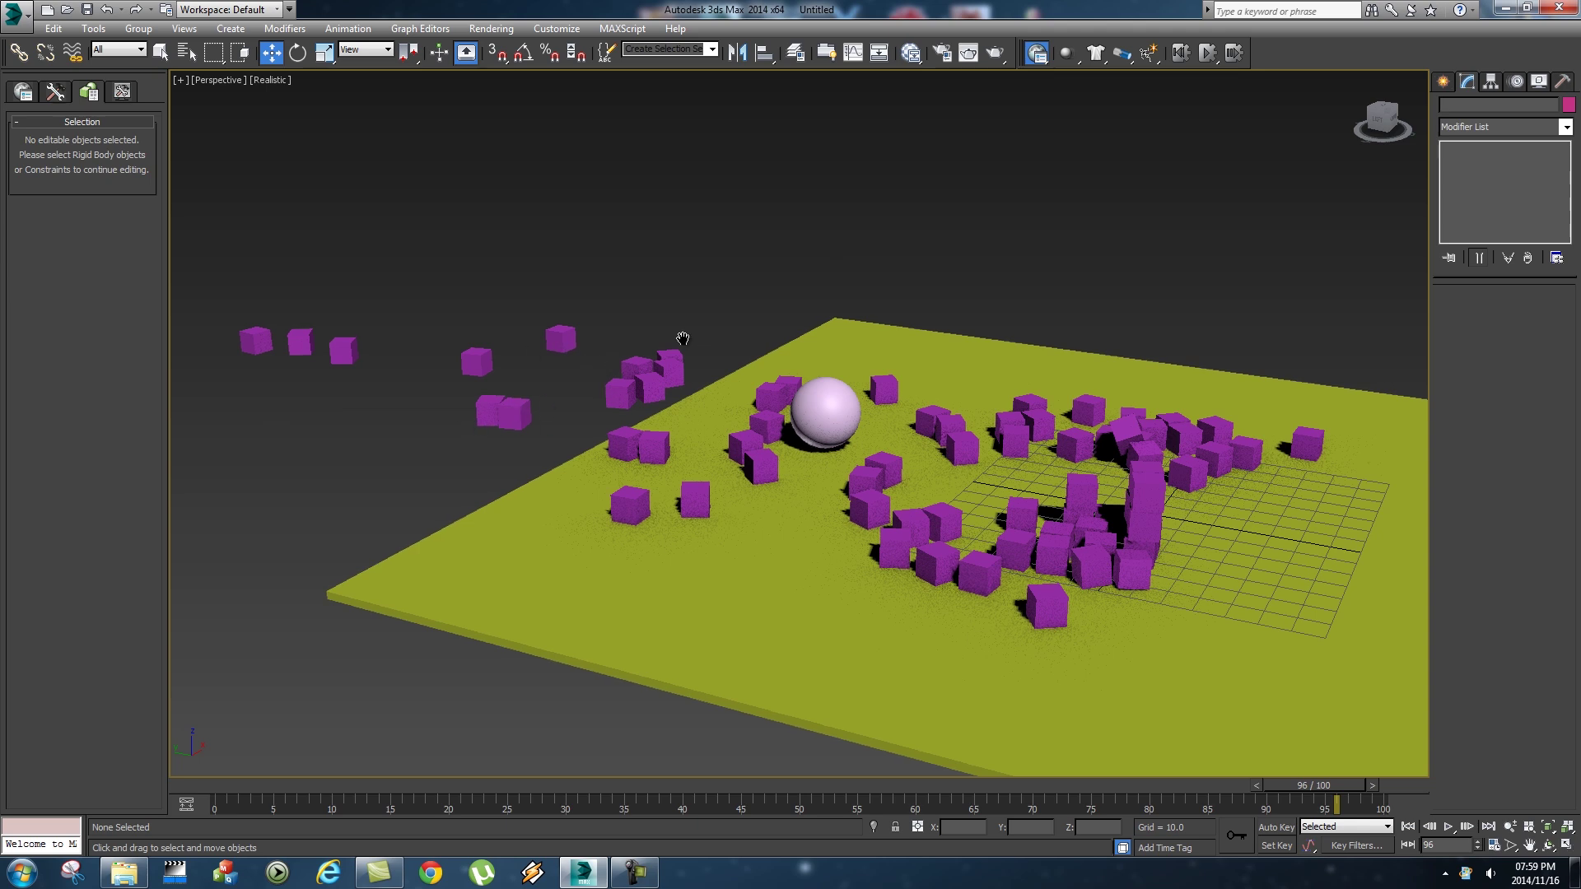
pyautogui.moveTo(1139, 611); pyautogui.dragTo(708, 318, button='middle')
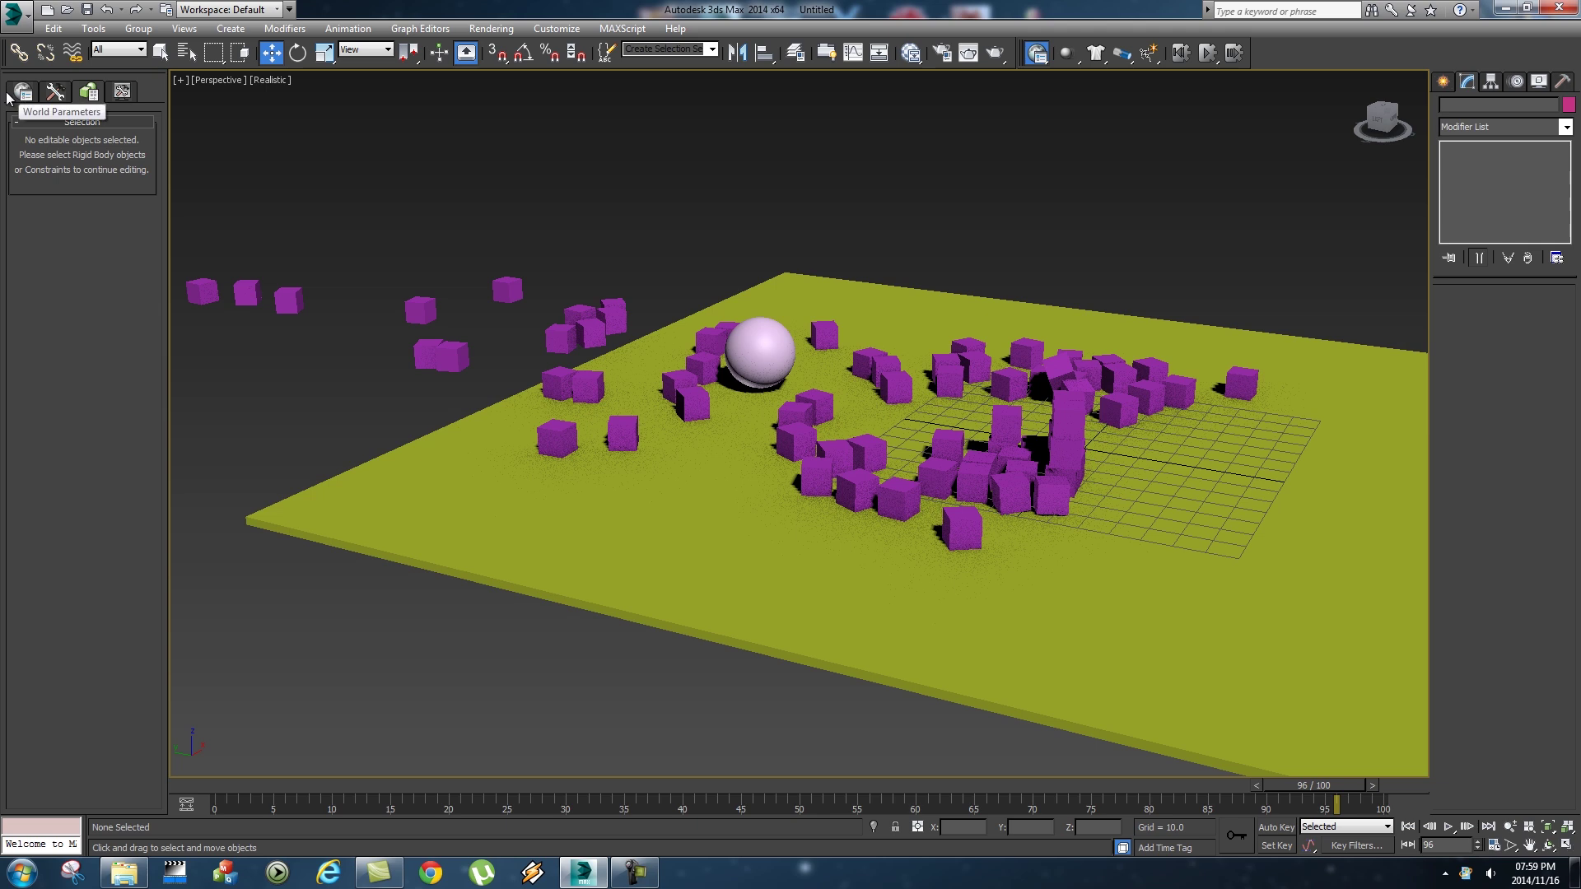
# - Turn off Use Ground Collisions in the MassFX world parameters and reset the simulation
pyautogui.click(125, 93)
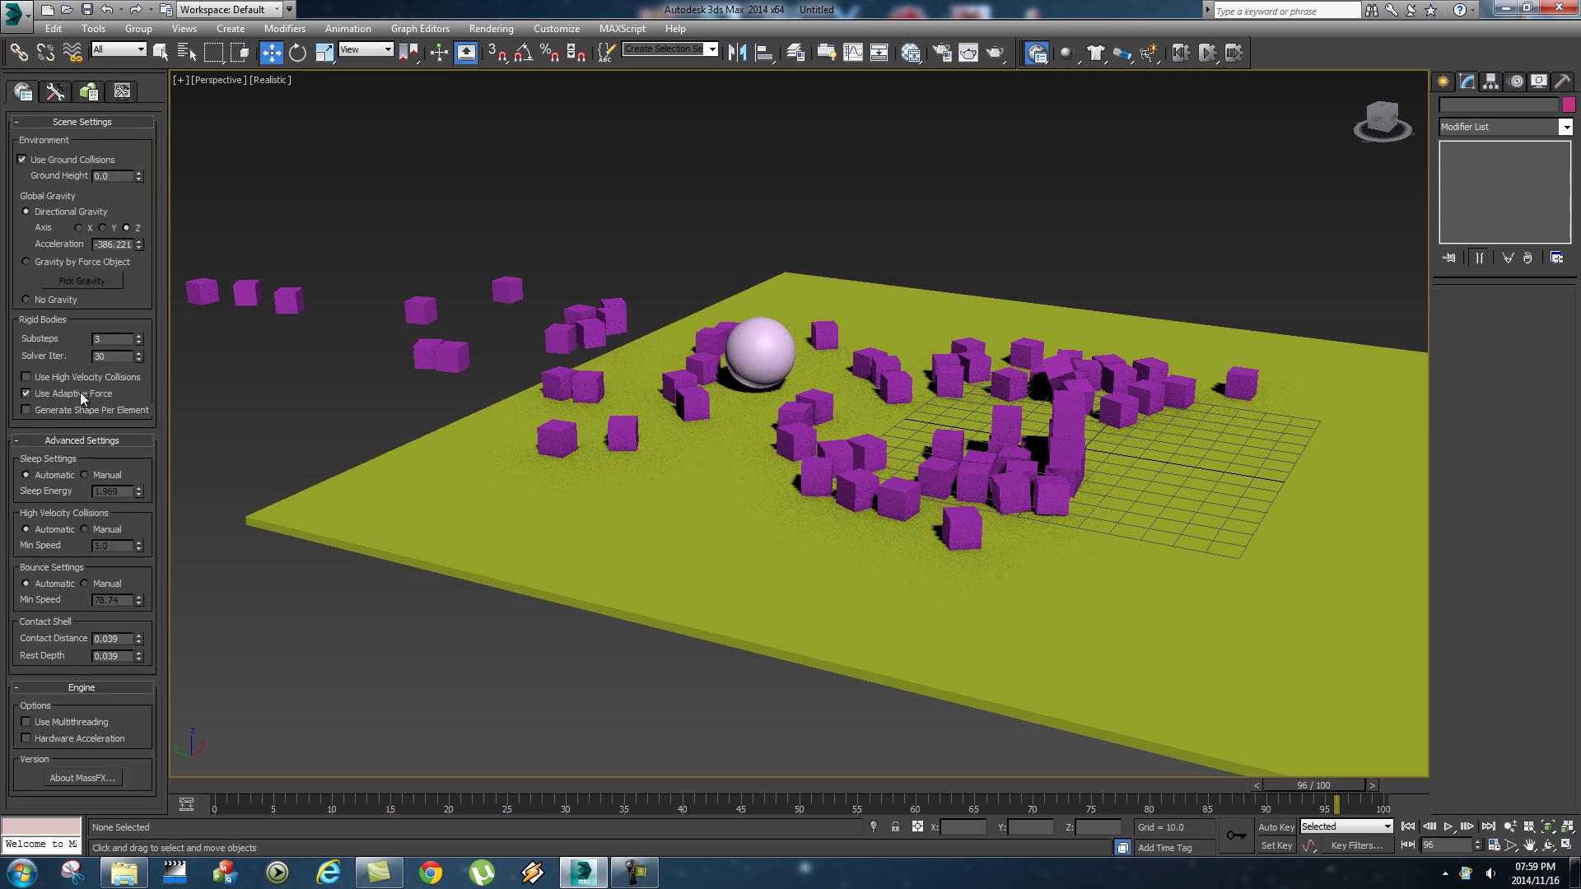
pyautogui.click(52, 161)
pyautogui.click(1183, 53)
# - Run the simulation without ground collisions, reset it to frame 0 and run it again
pyautogui.moveTo(1184, 311); pyautogui.dragTo(1031, 317, button='middle')
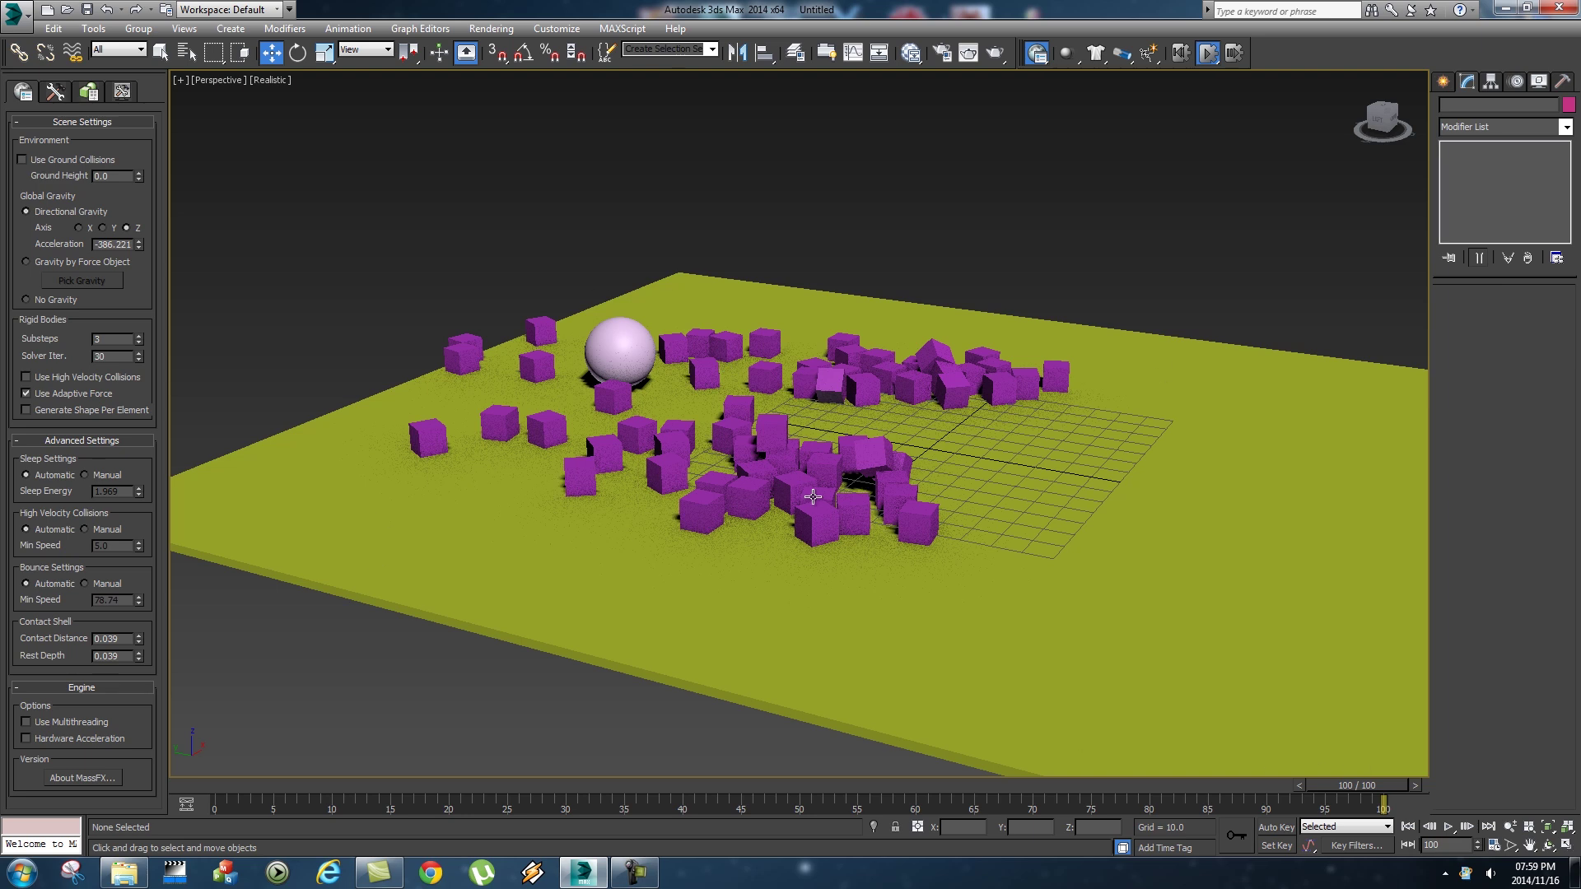
pyautogui.click(1181, 52)
pyautogui.moveTo(1128, 290); pyautogui.dragTo(1039, 309, button='middle')
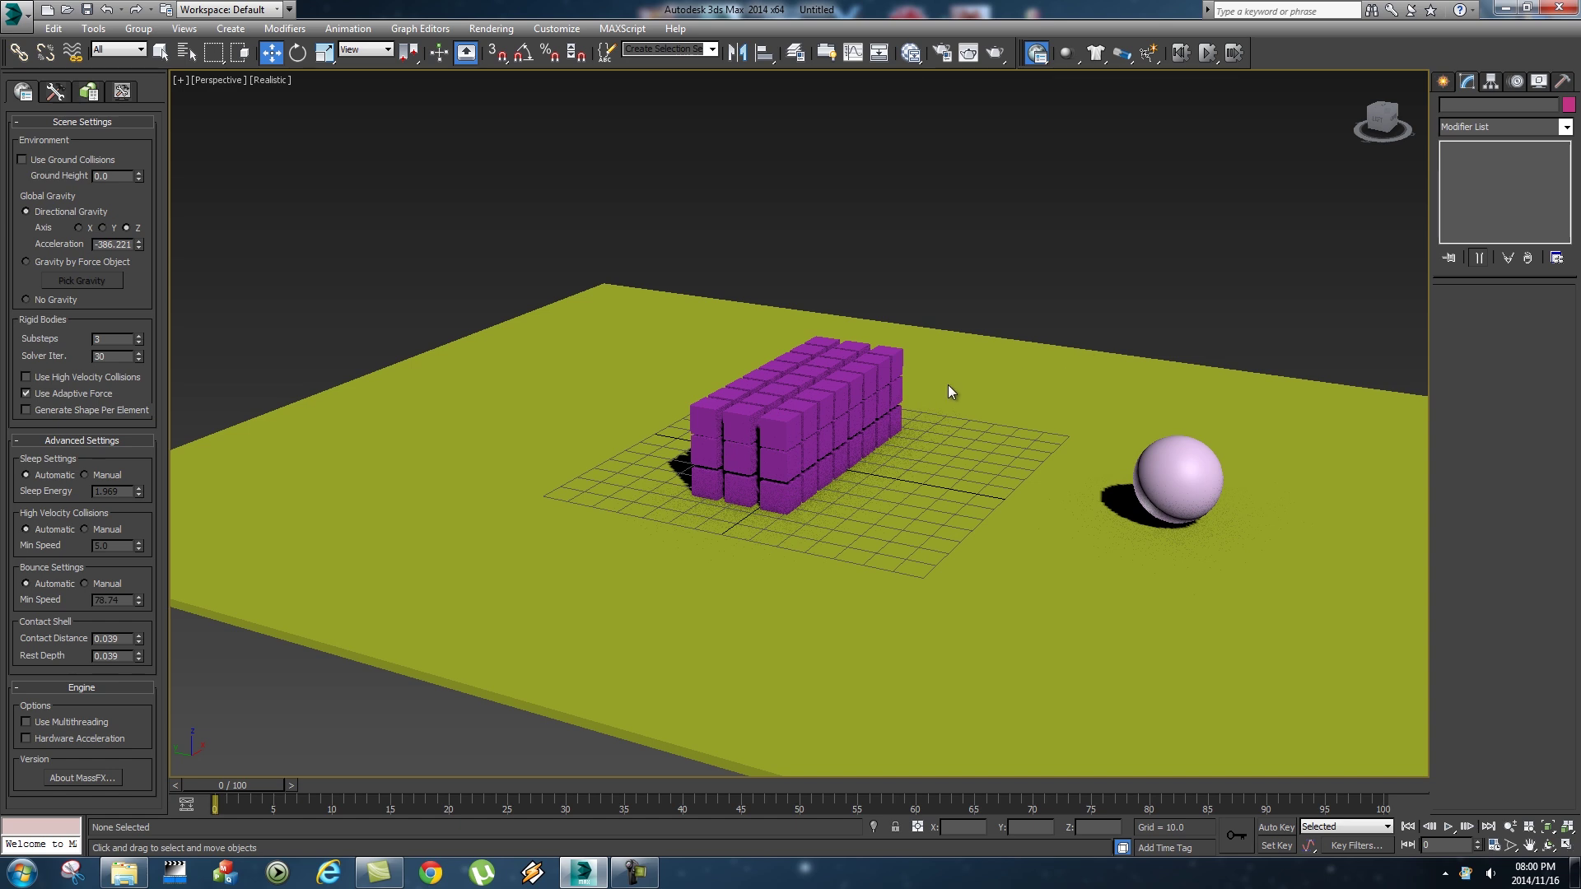
pyautogui.click(1444, 83)
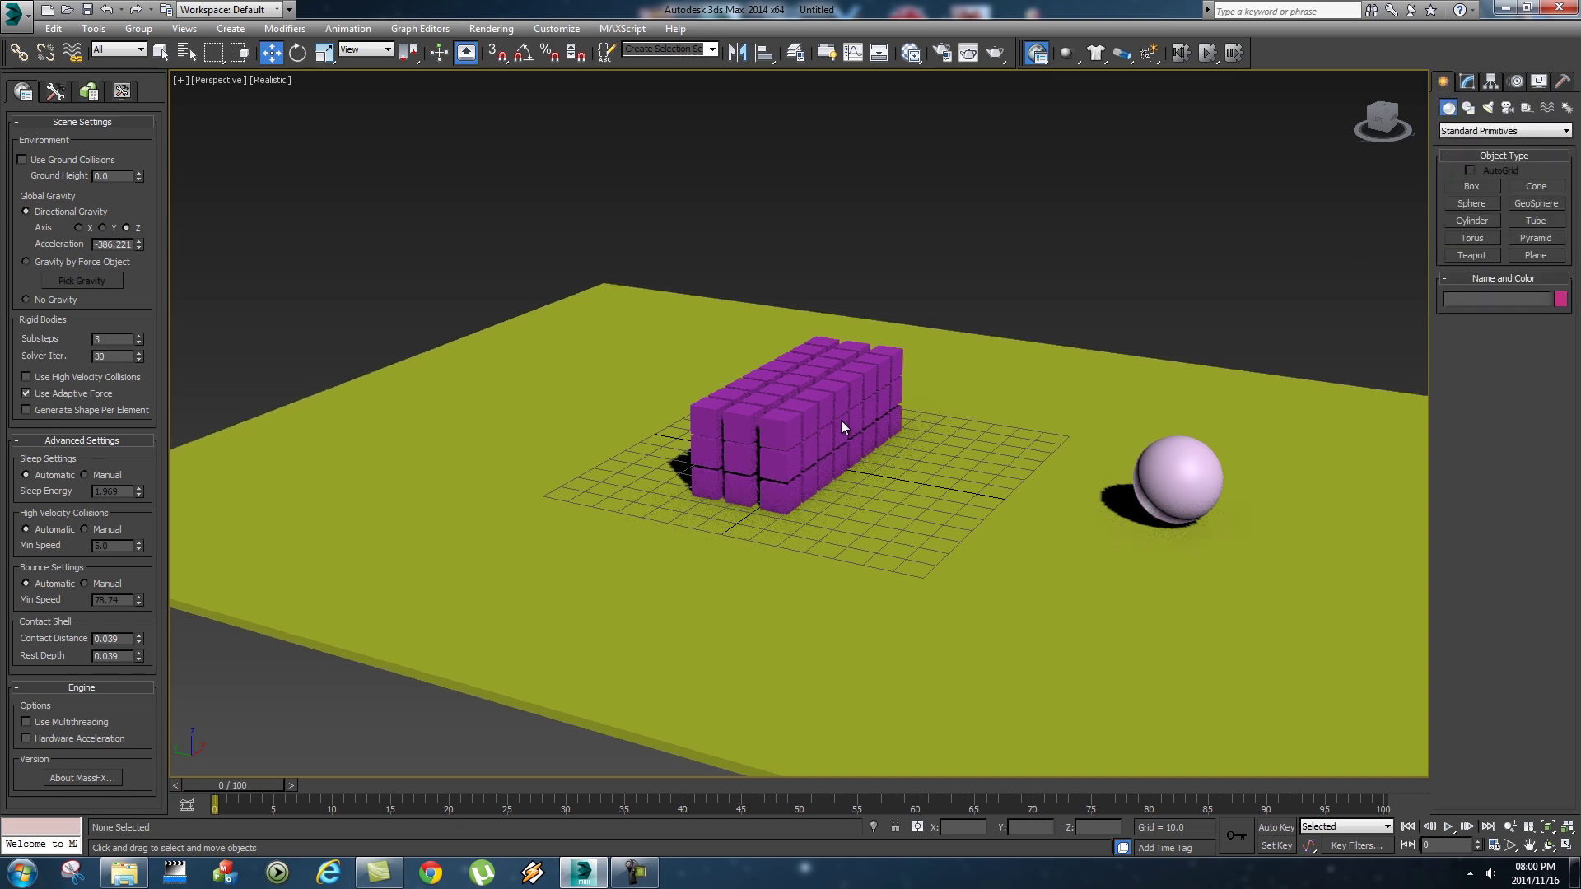
pyautogui.click(1208, 53)
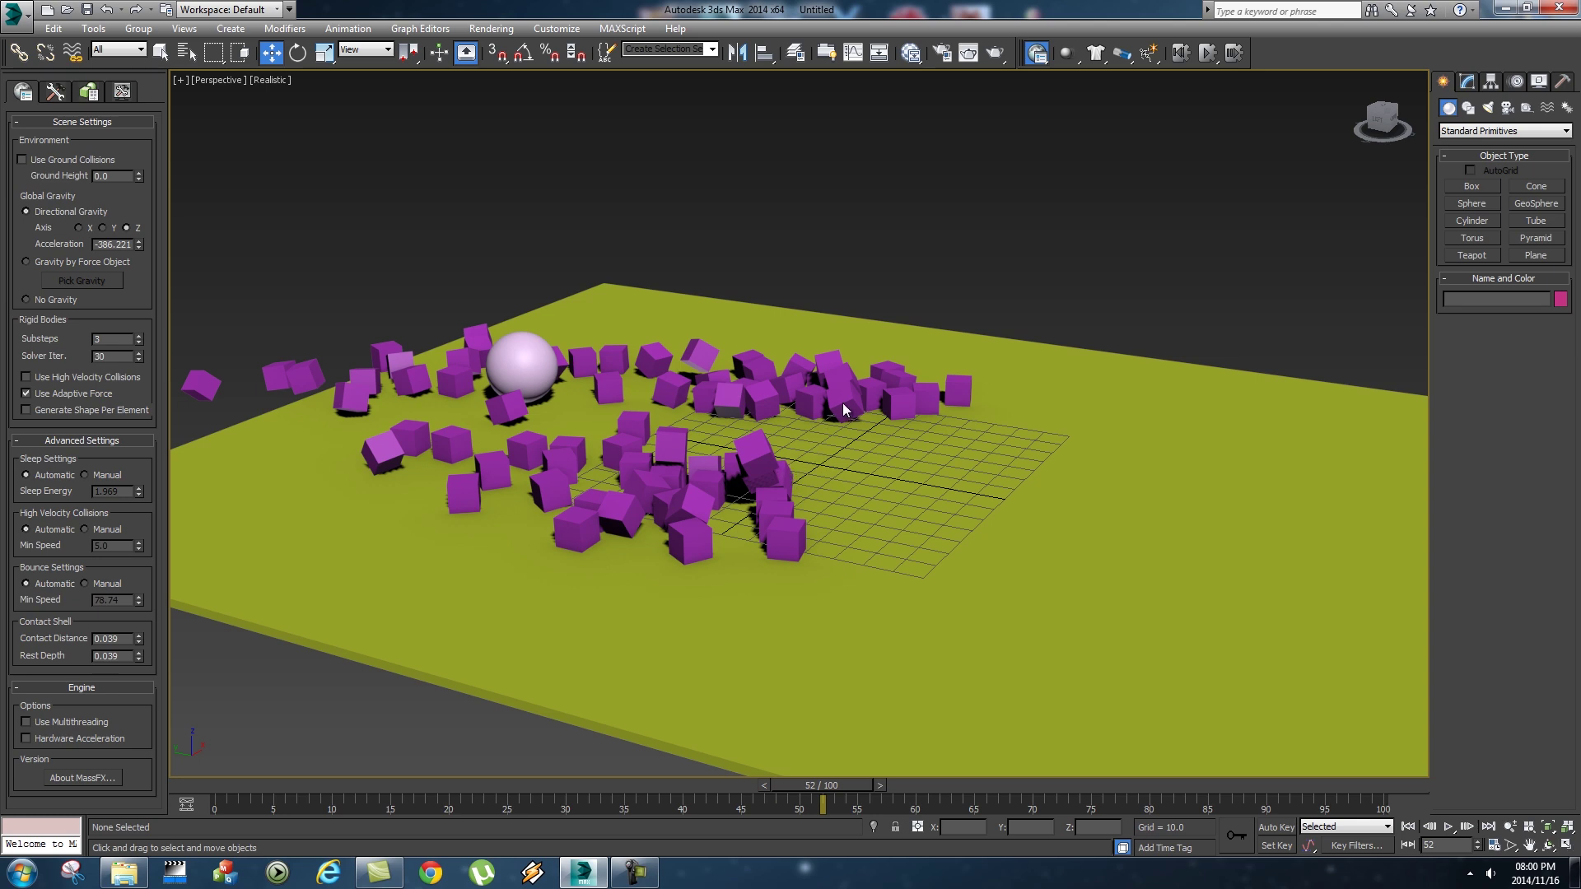
# - Reset the simulation and place a PBomb space warp with an icon size of about 60 in the middle of the cube stack
pyautogui.click(1184, 57)
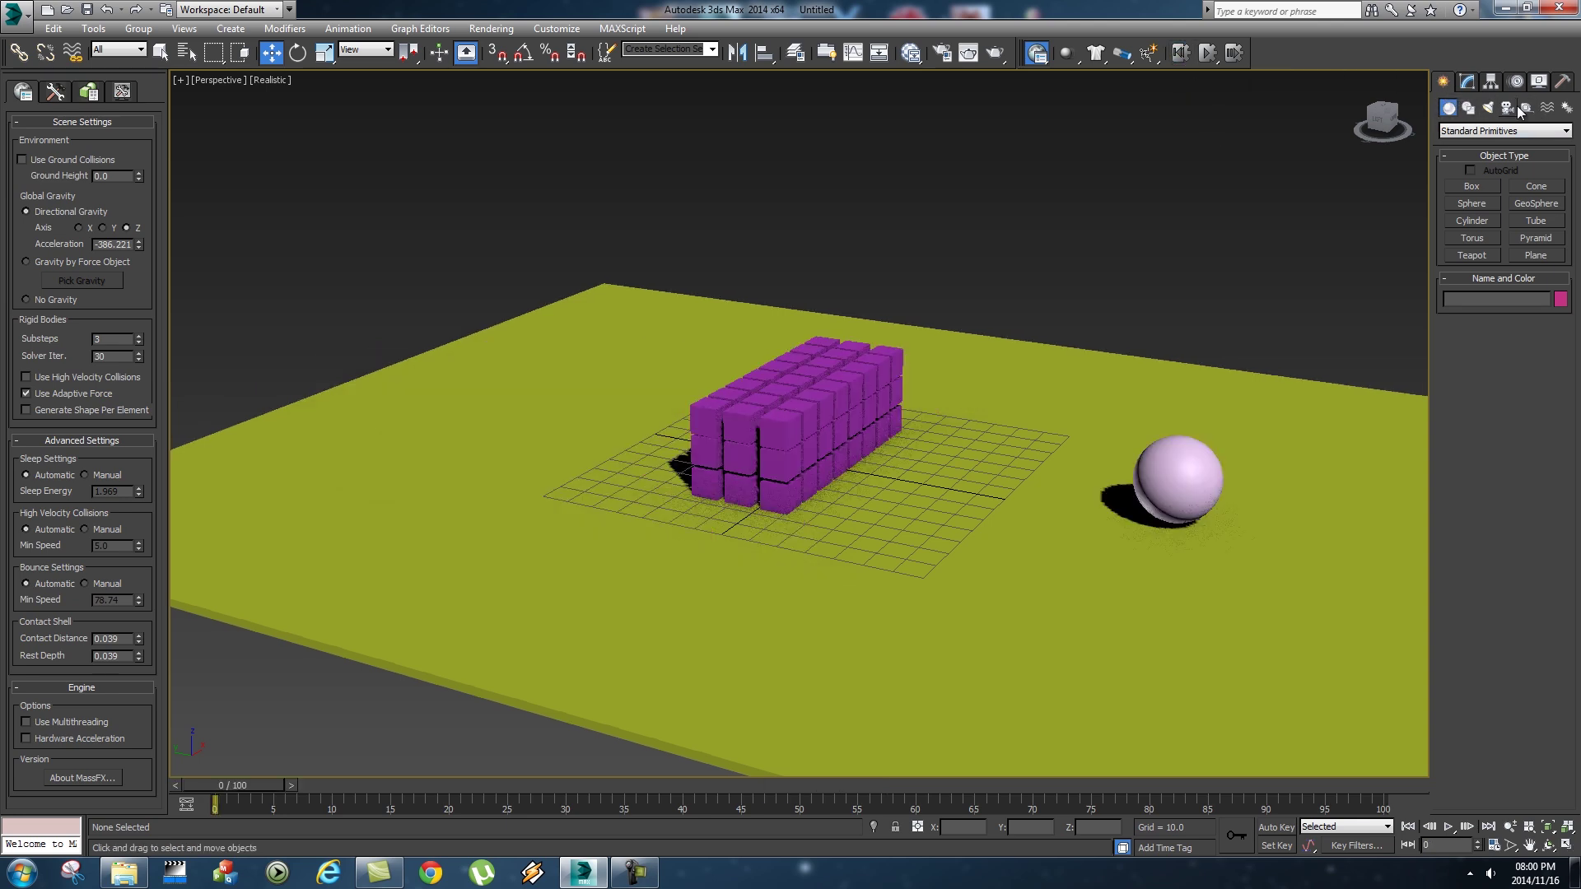
pyautogui.click(1547, 109)
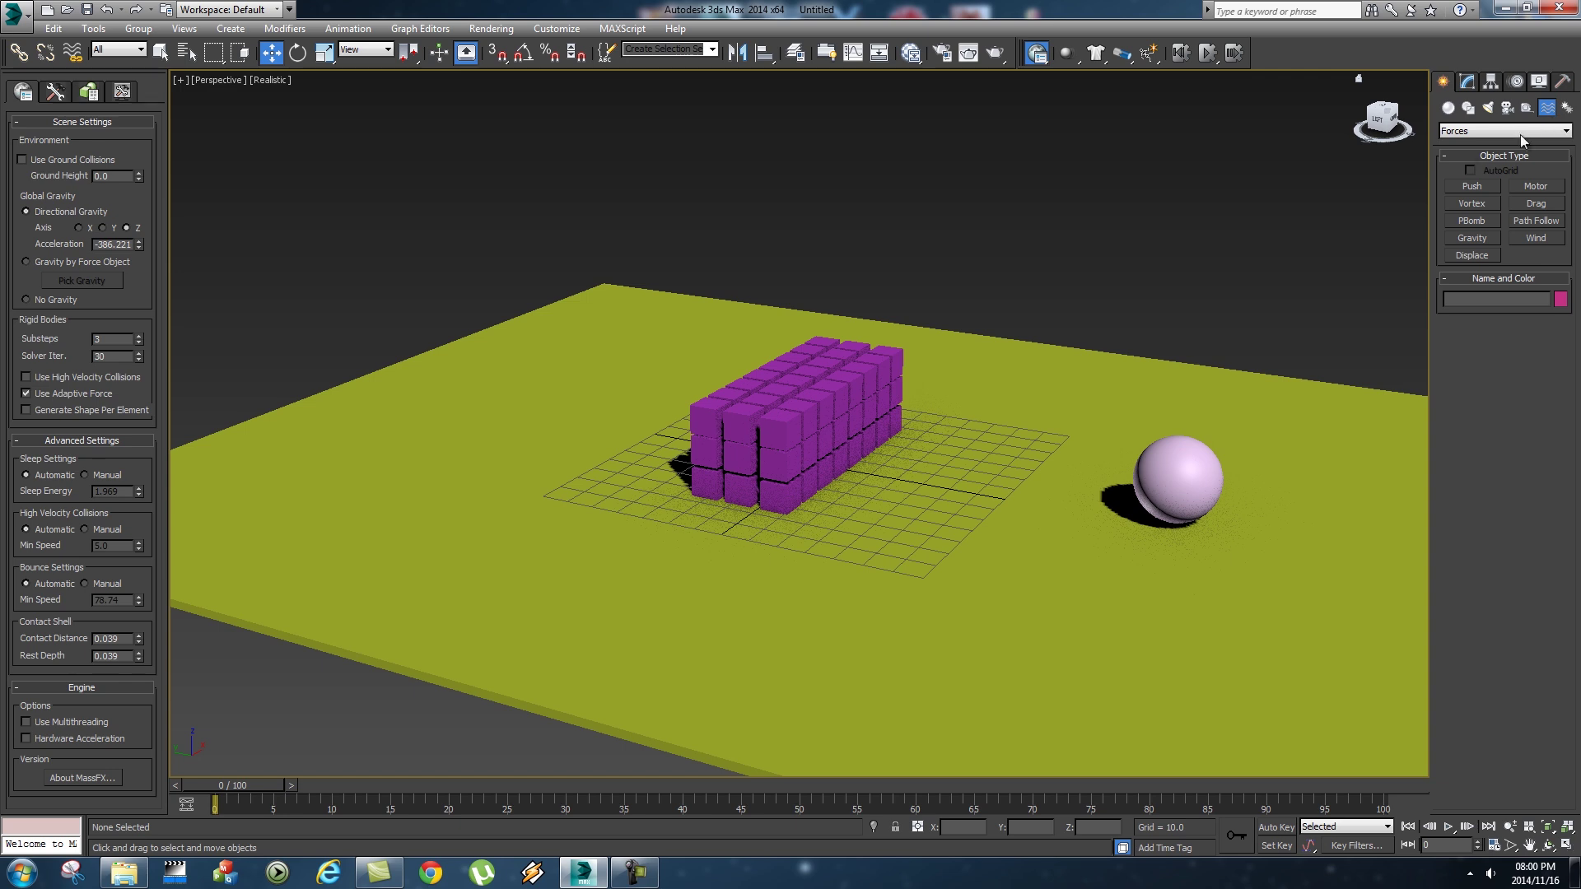
pyautogui.click(1472, 220)
pyautogui.moveTo(821, 471); pyautogui.dragTo(935, 431)
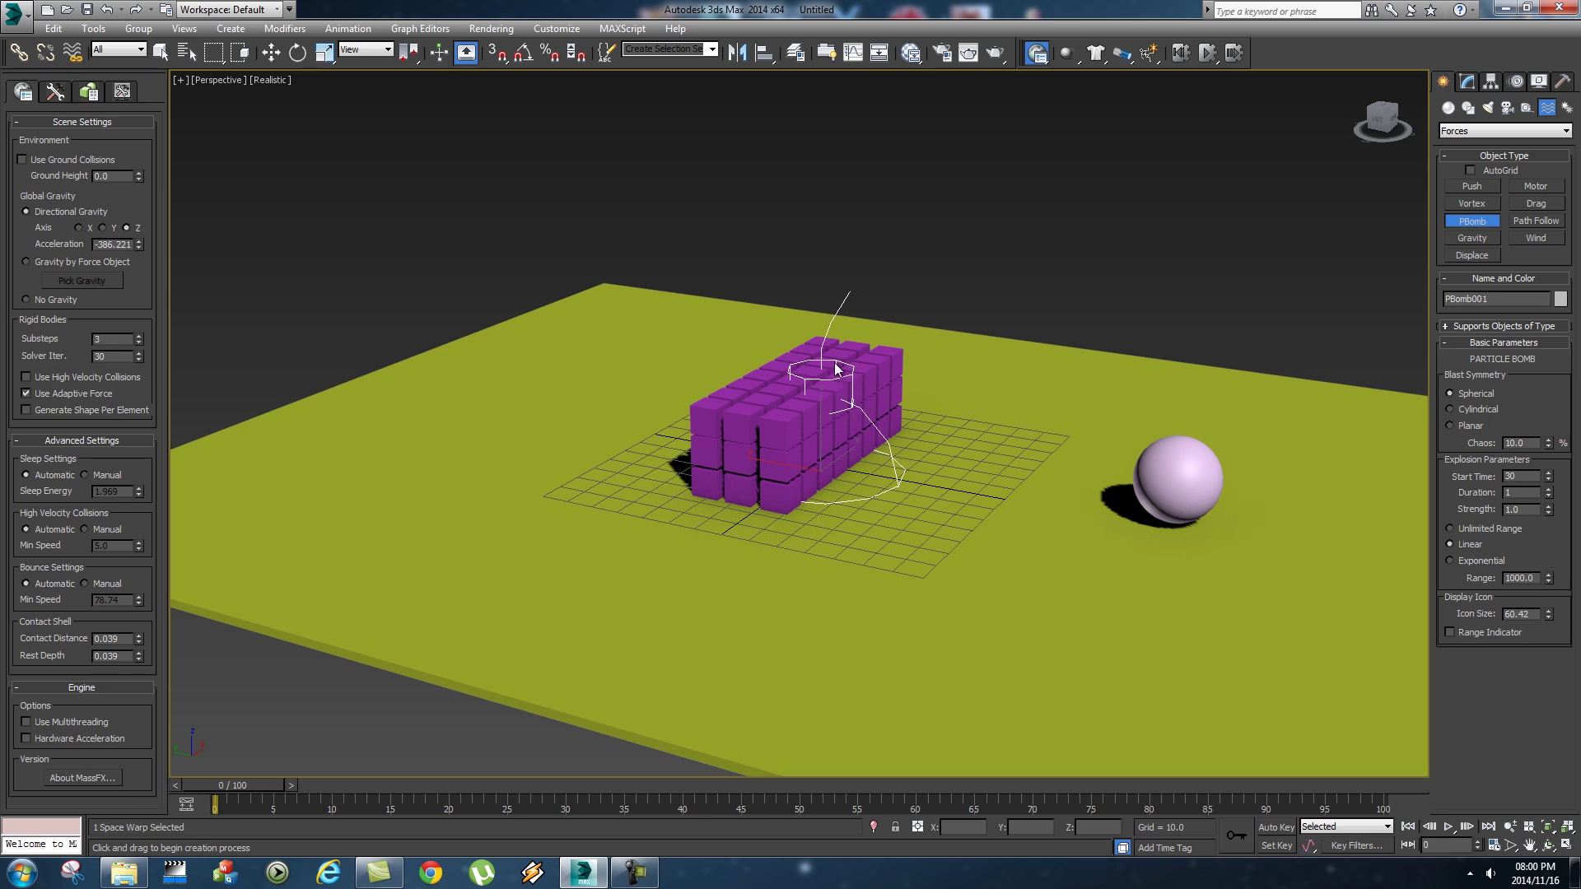
# - Set the particle bomb's start time to 55 and strength to 15, then run the simulation and reset it
pyautogui.click(1468, 82)
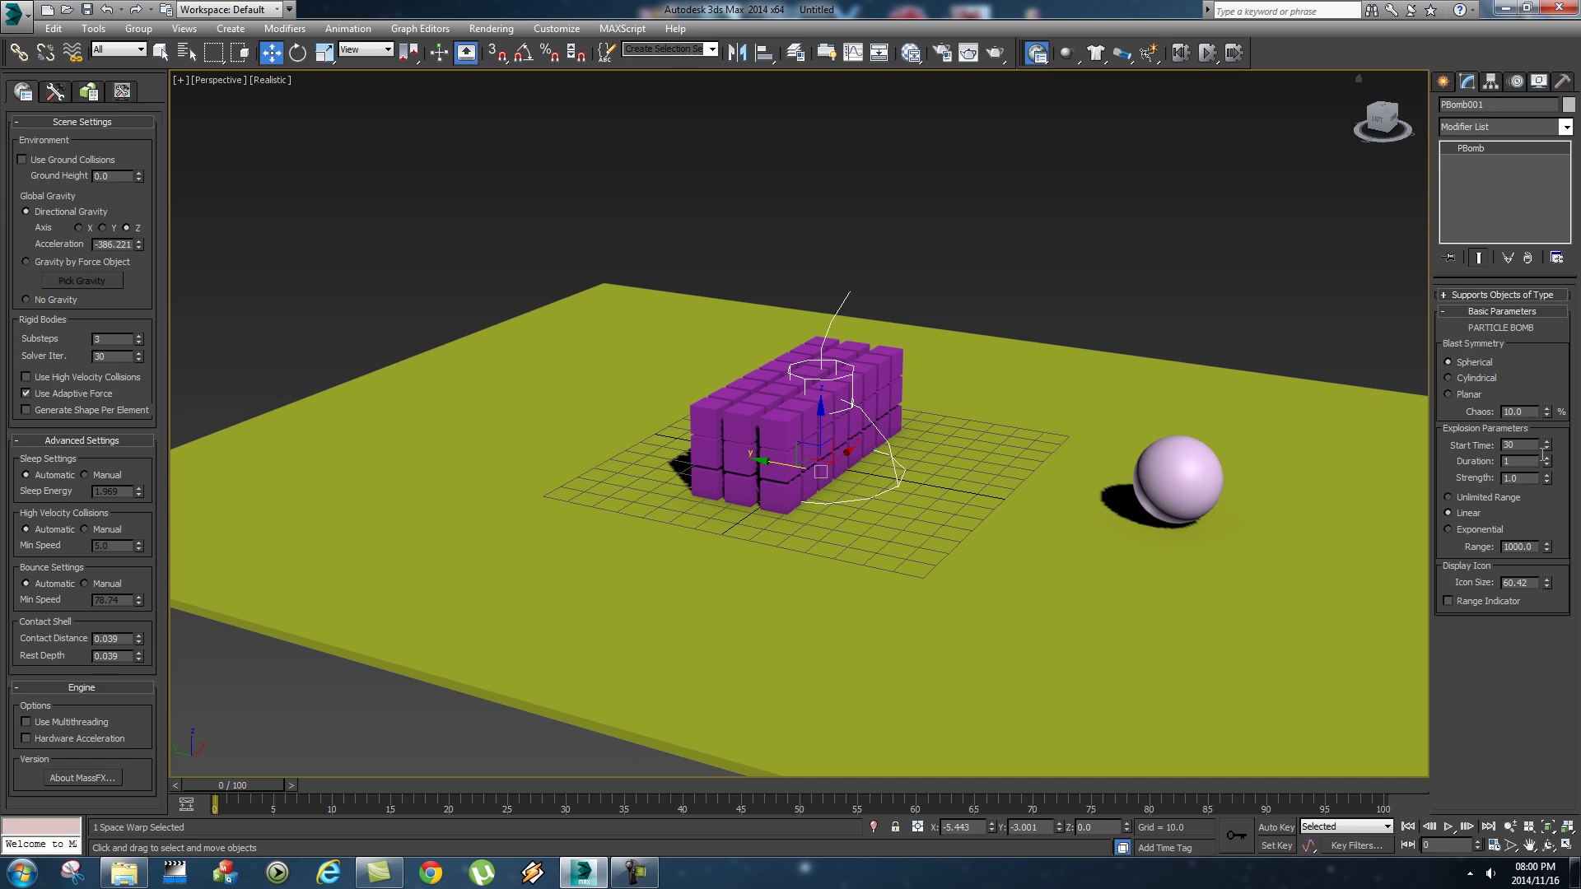
pyautogui.moveTo(1526, 450); pyautogui.dragTo(1493, 451)
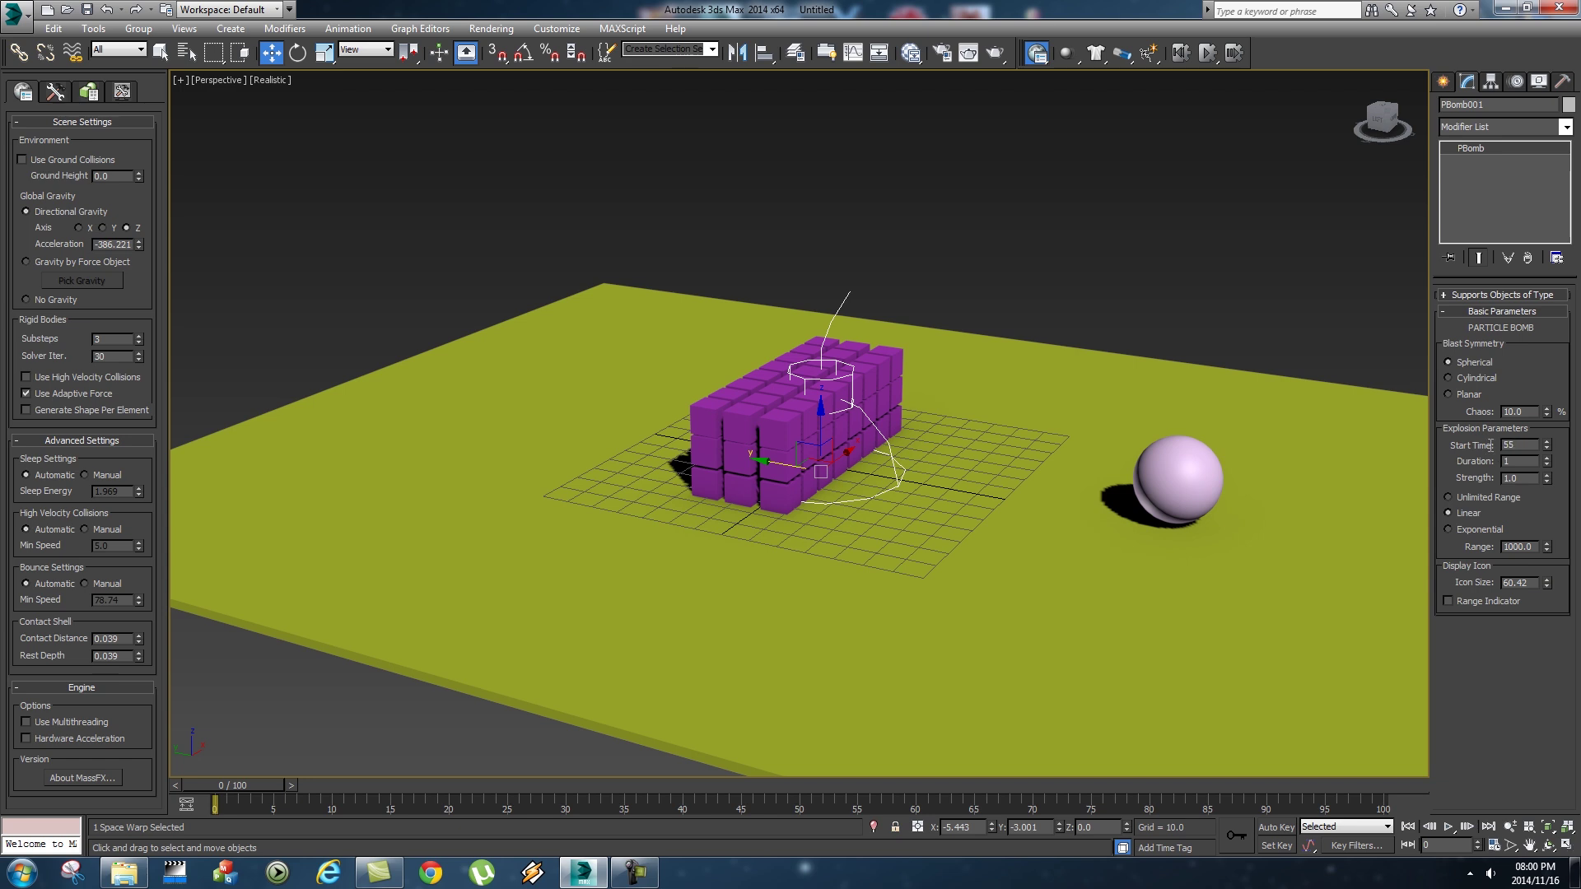
pyautogui.write('55')
pyautogui.moveTo(1527, 482); pyautogui.dragTo(1460, 481)
pyautogui.click(1208, 55)
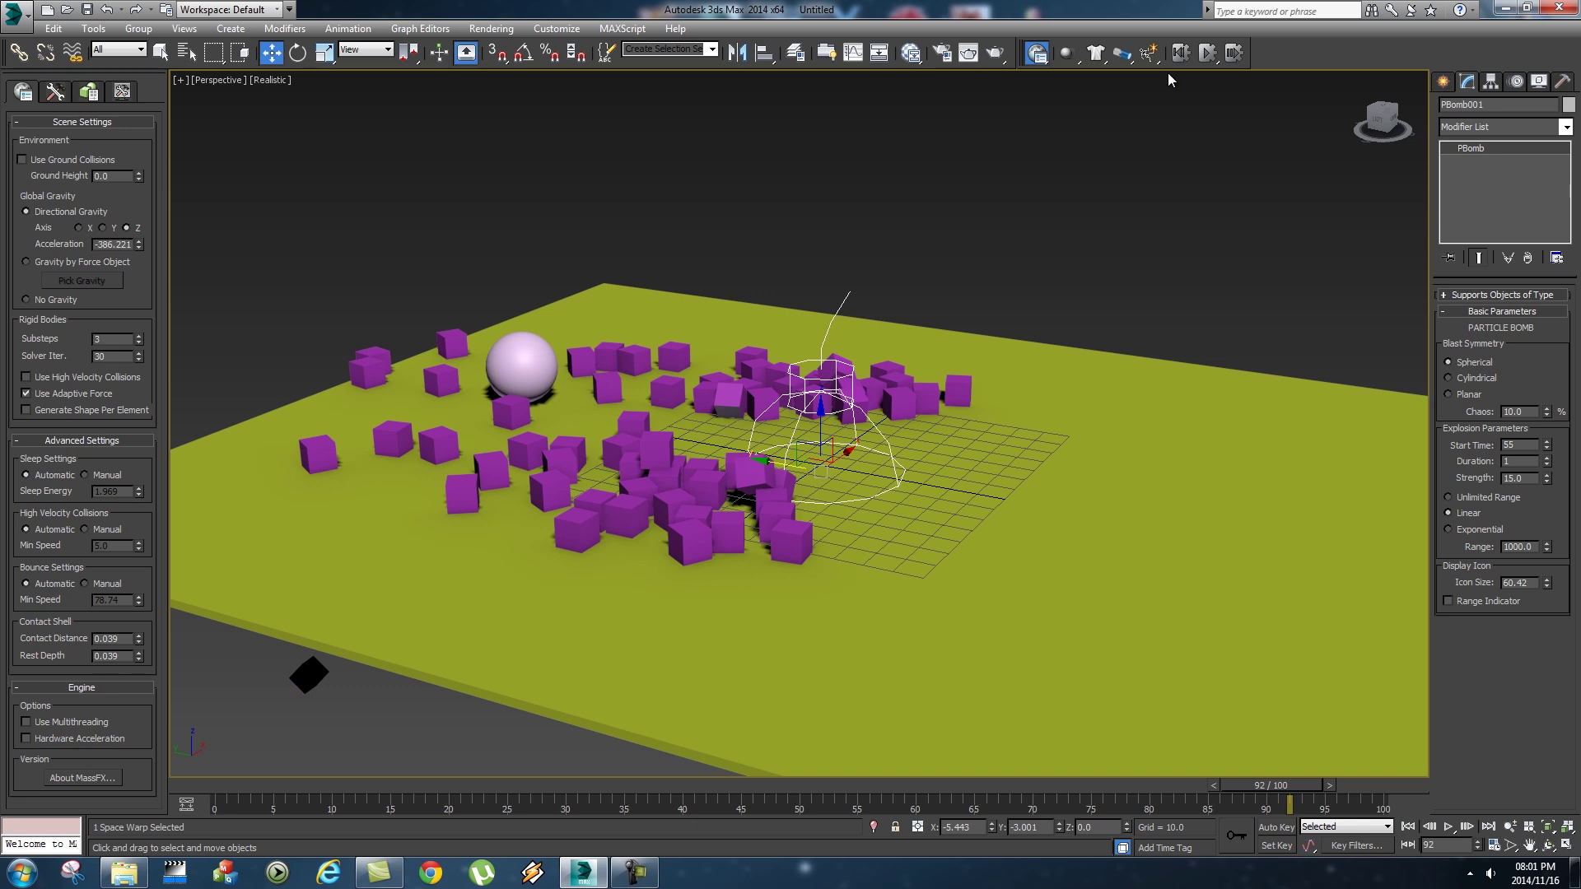
pyautogui.click(1182, 53)
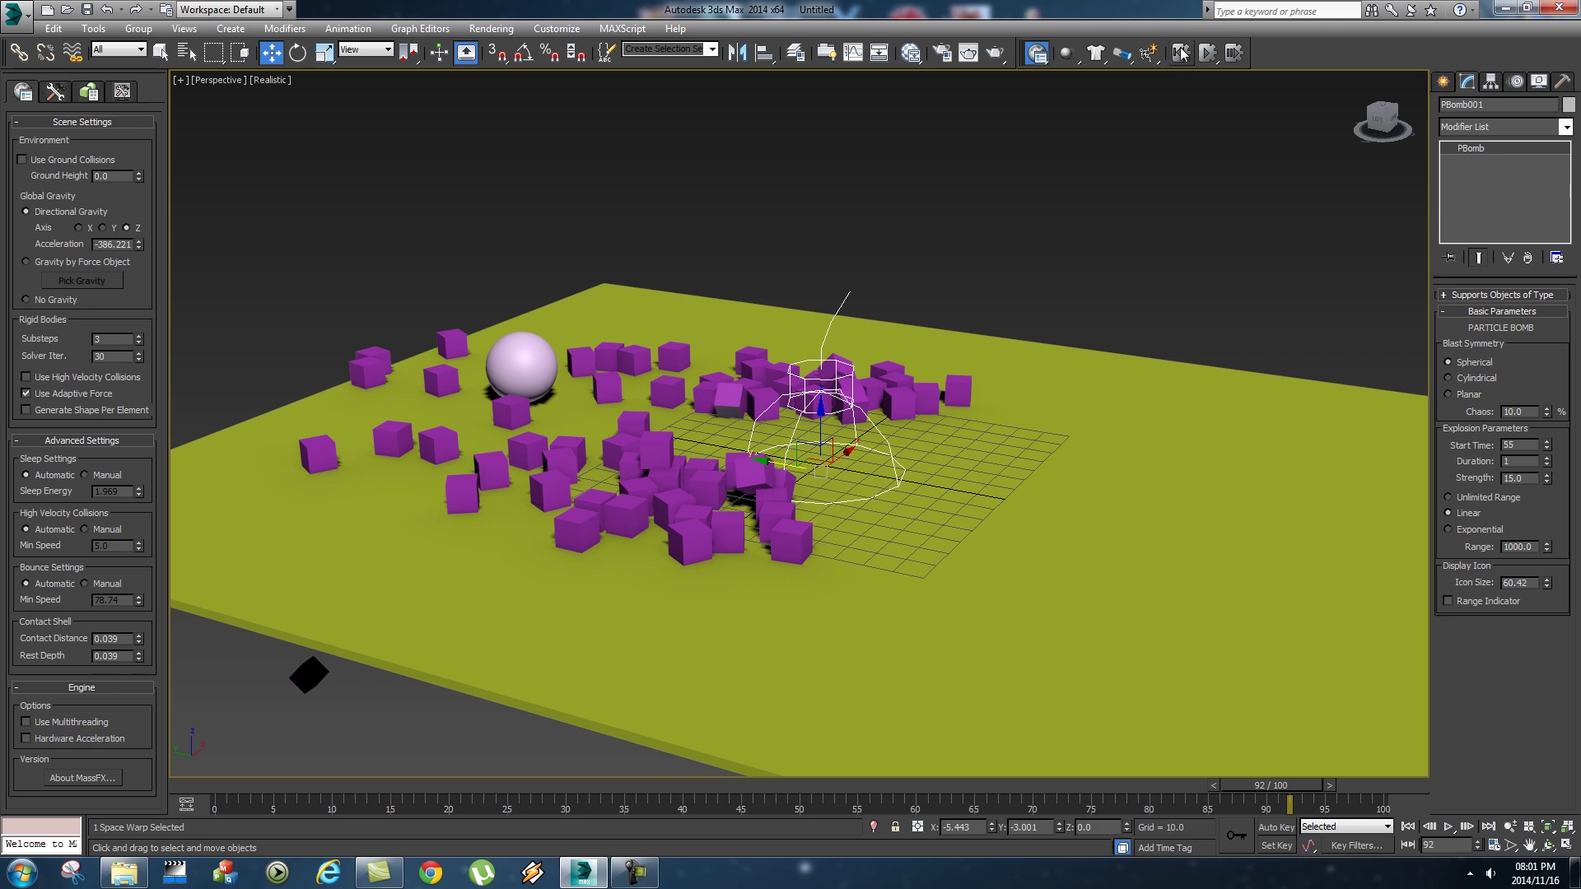
# - Add PBomb001 as a scene force to the rigid bodies of the Boxes selection set, then run and reset the simulation
pyautogui.click(712, 49)
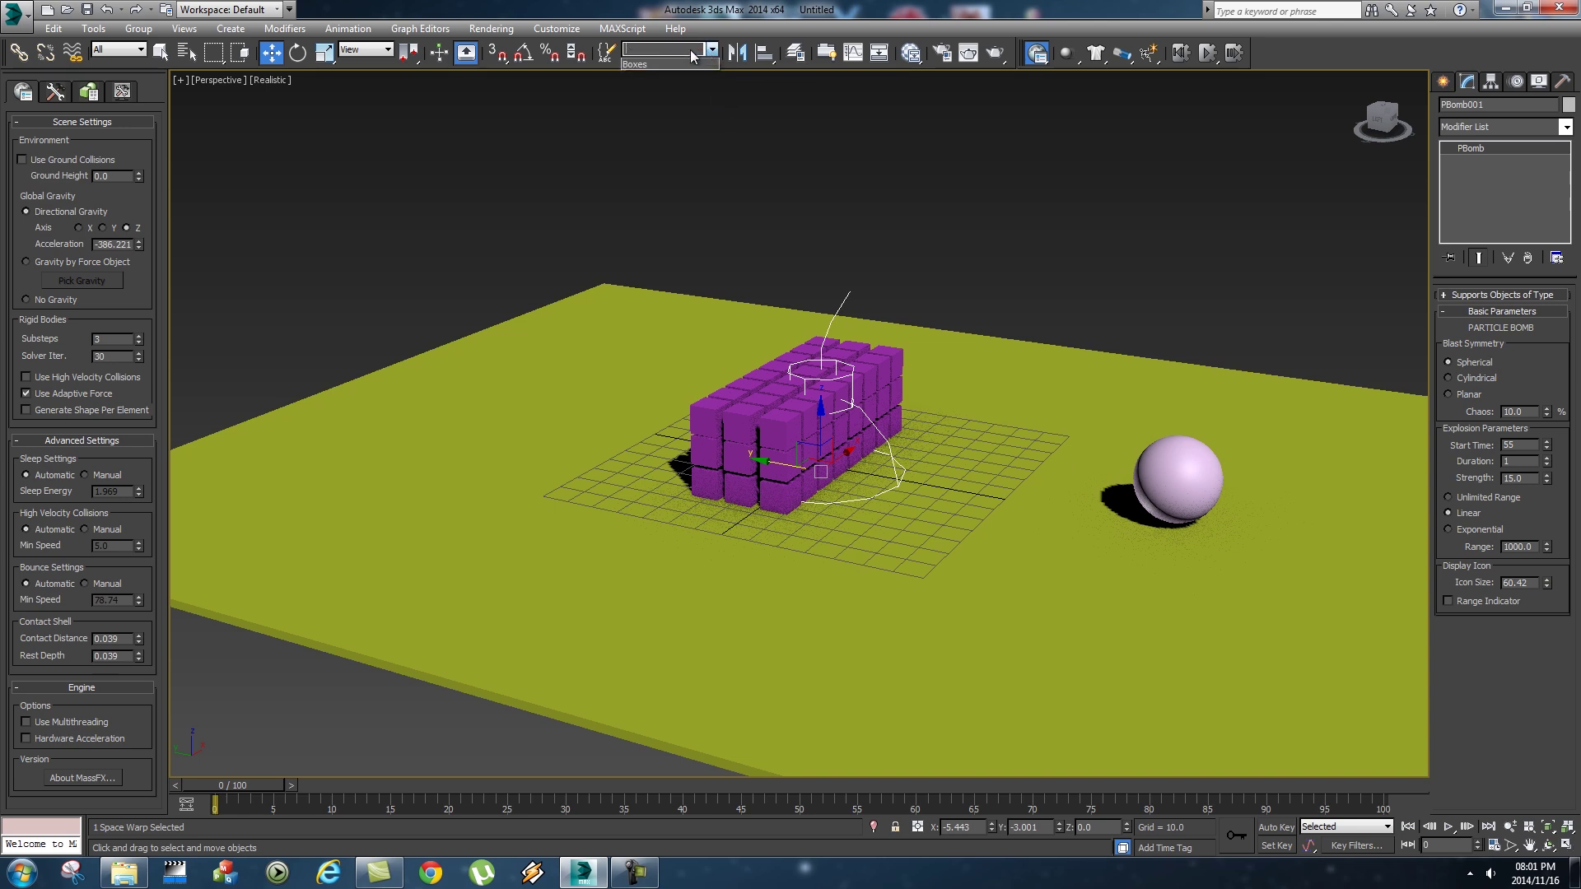
pyautogui.click(639, 63)
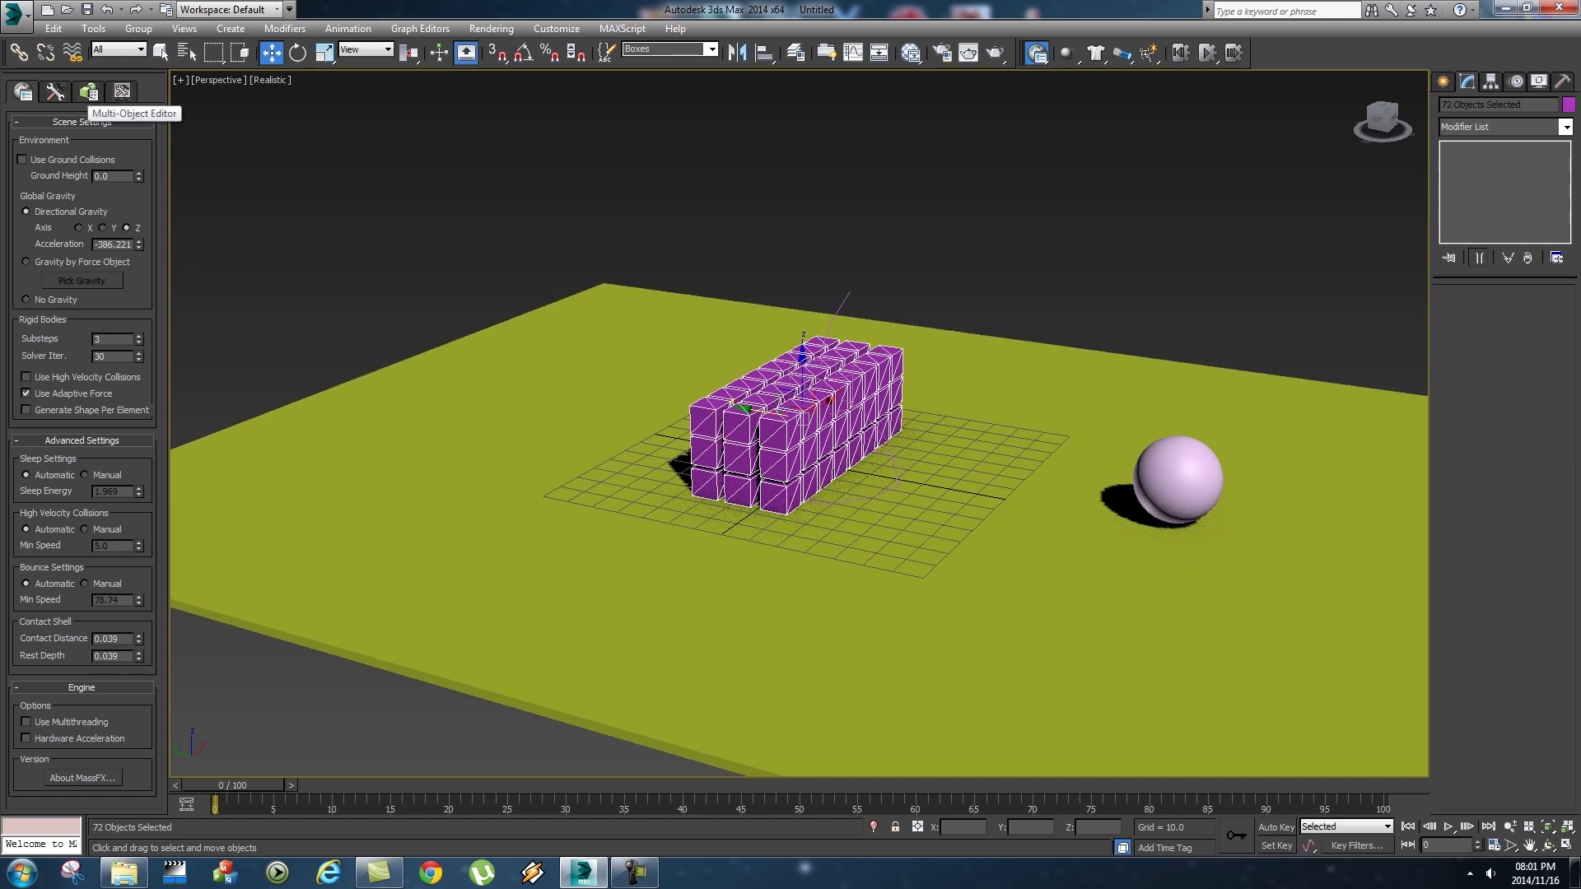
pyautogui.click(89, 92)
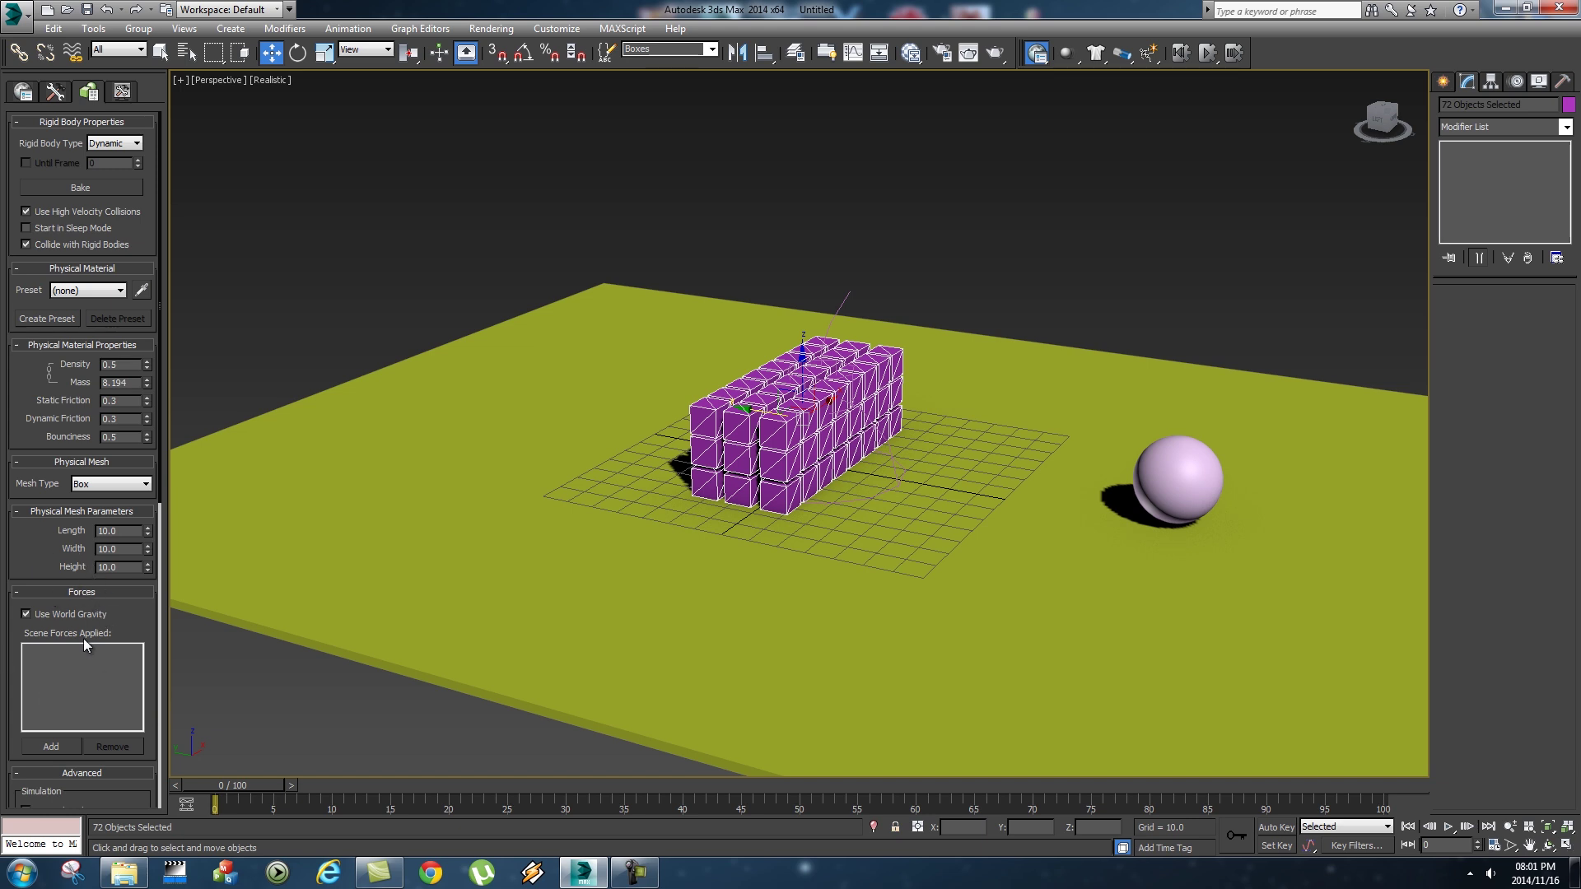
pyautogui.click(53, 748)
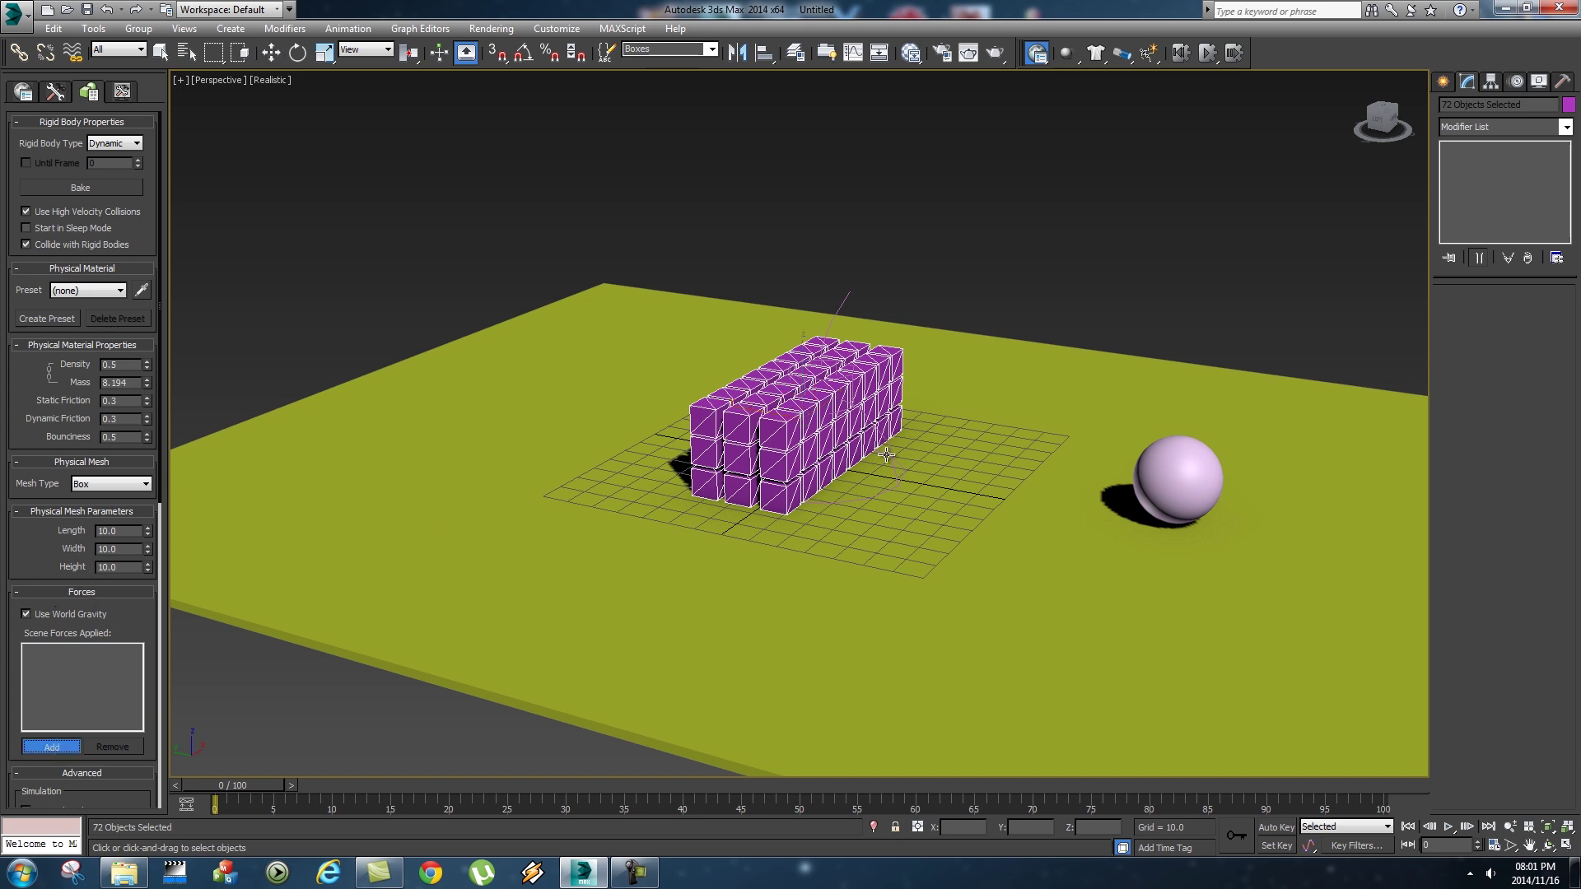
pyautogui.click(846, 298)
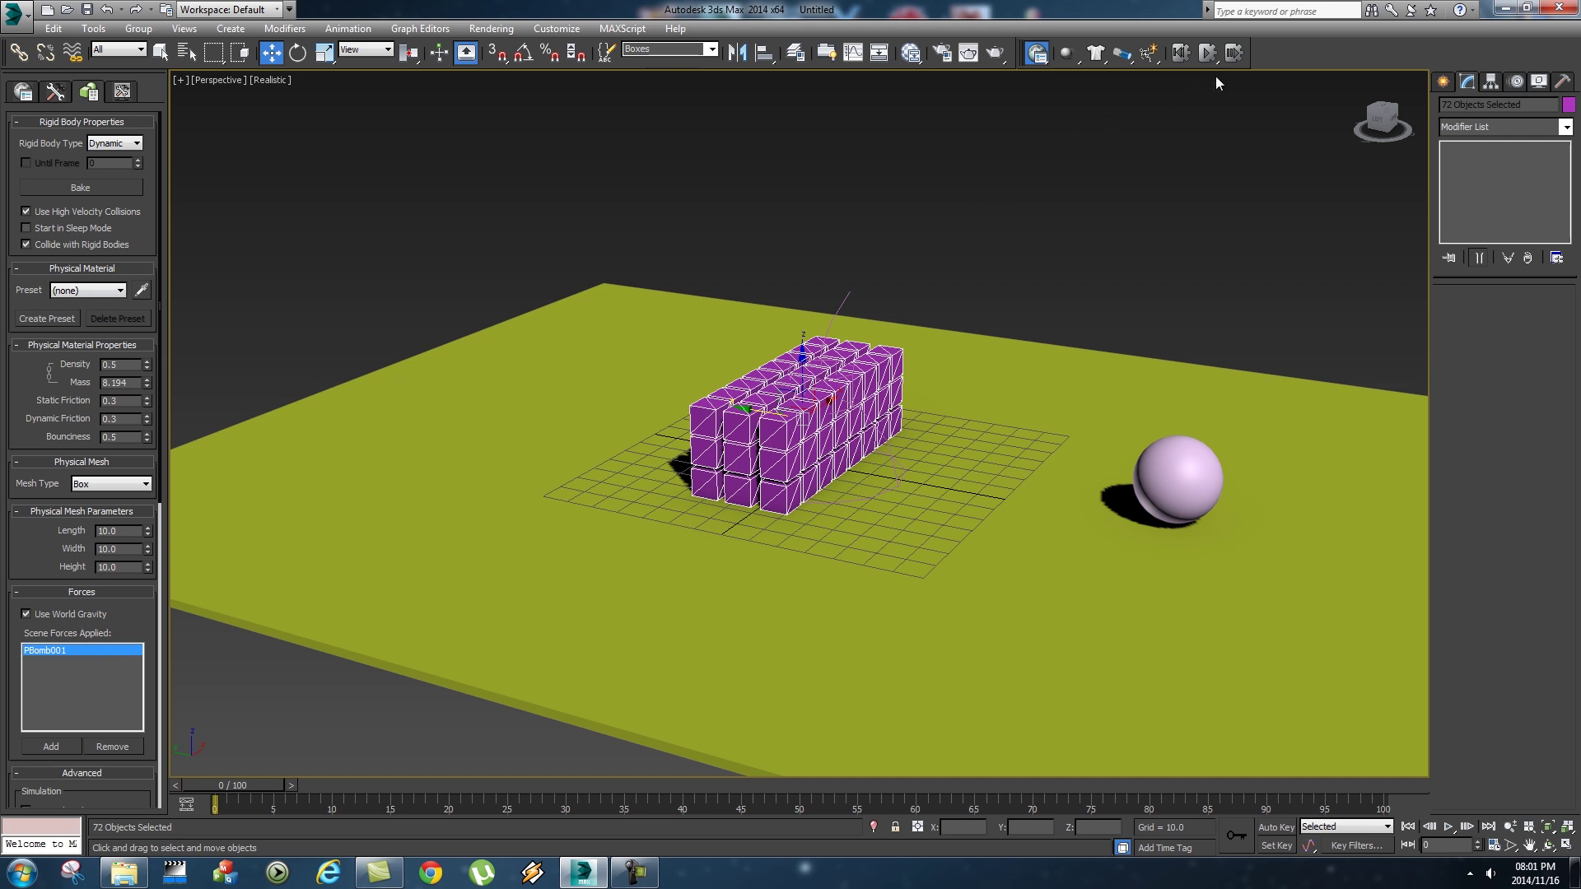
pyautogui.click(1208, 55)
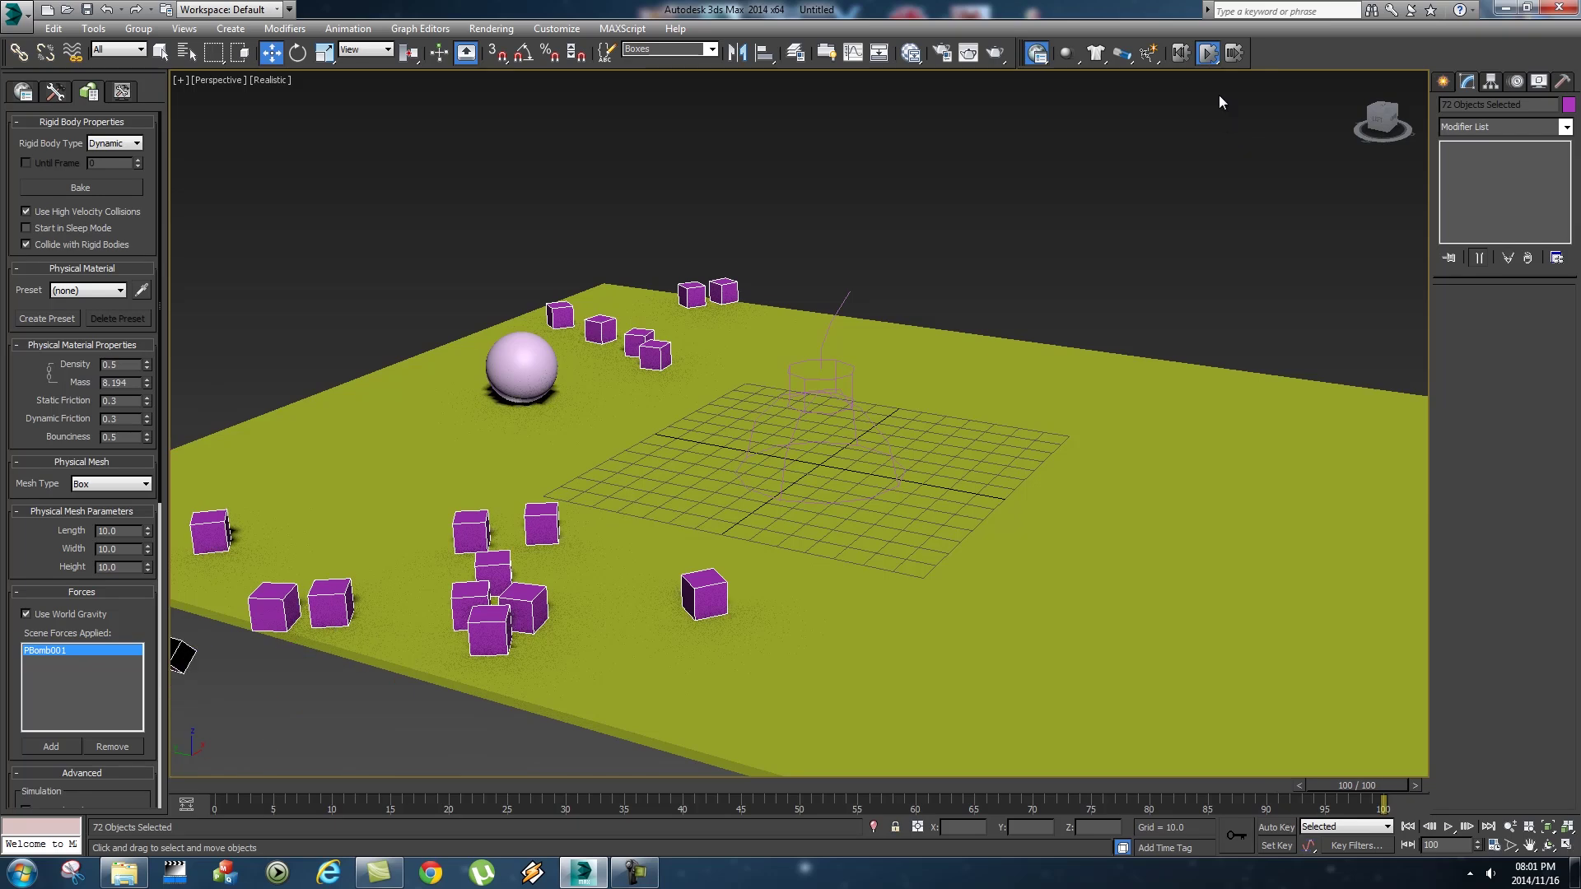
pyautogui.click(1180, 52)
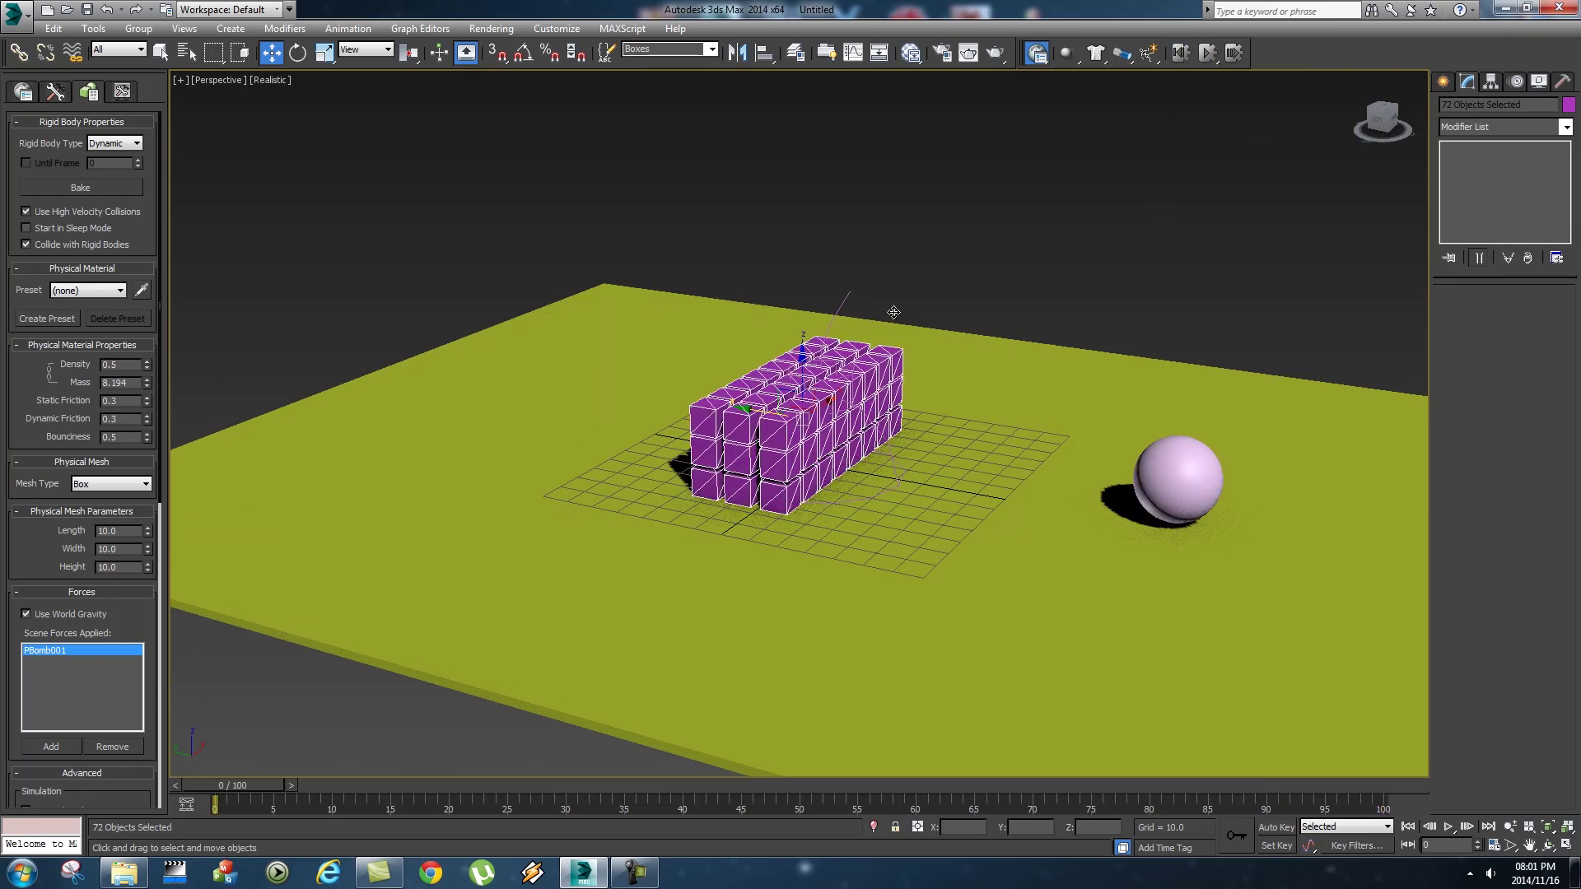
# - Move the particle bomb below the cube stack to about Y 8, Z -48 and set its strength to 30
pyautogui.click(848, 300)
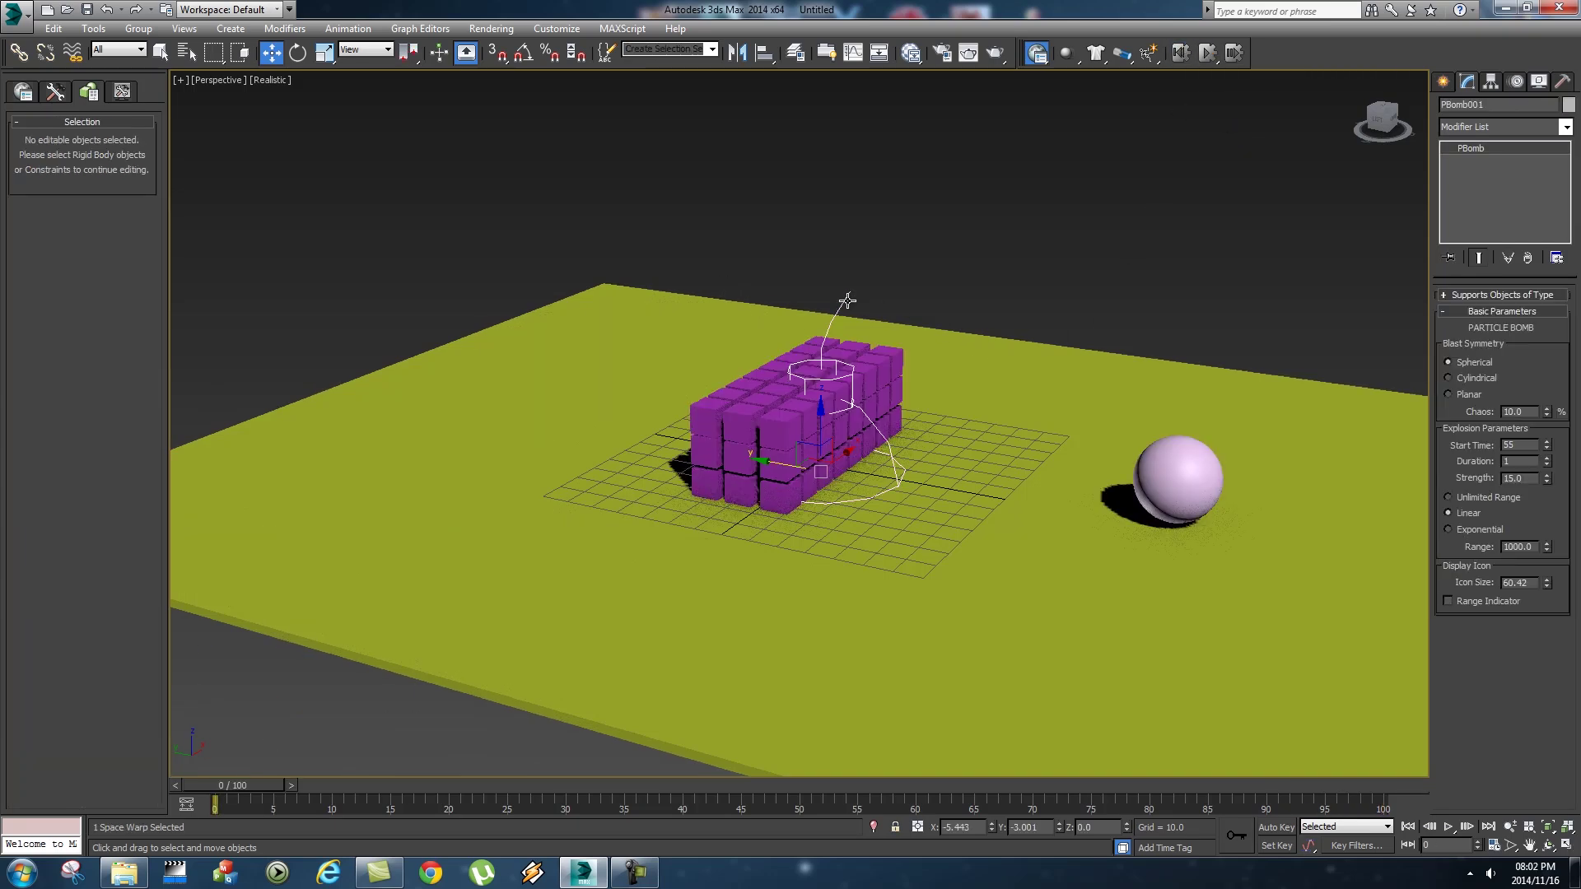
pyautogui.moveTo(819, 415); pyautogui.dragTo(755, 580)
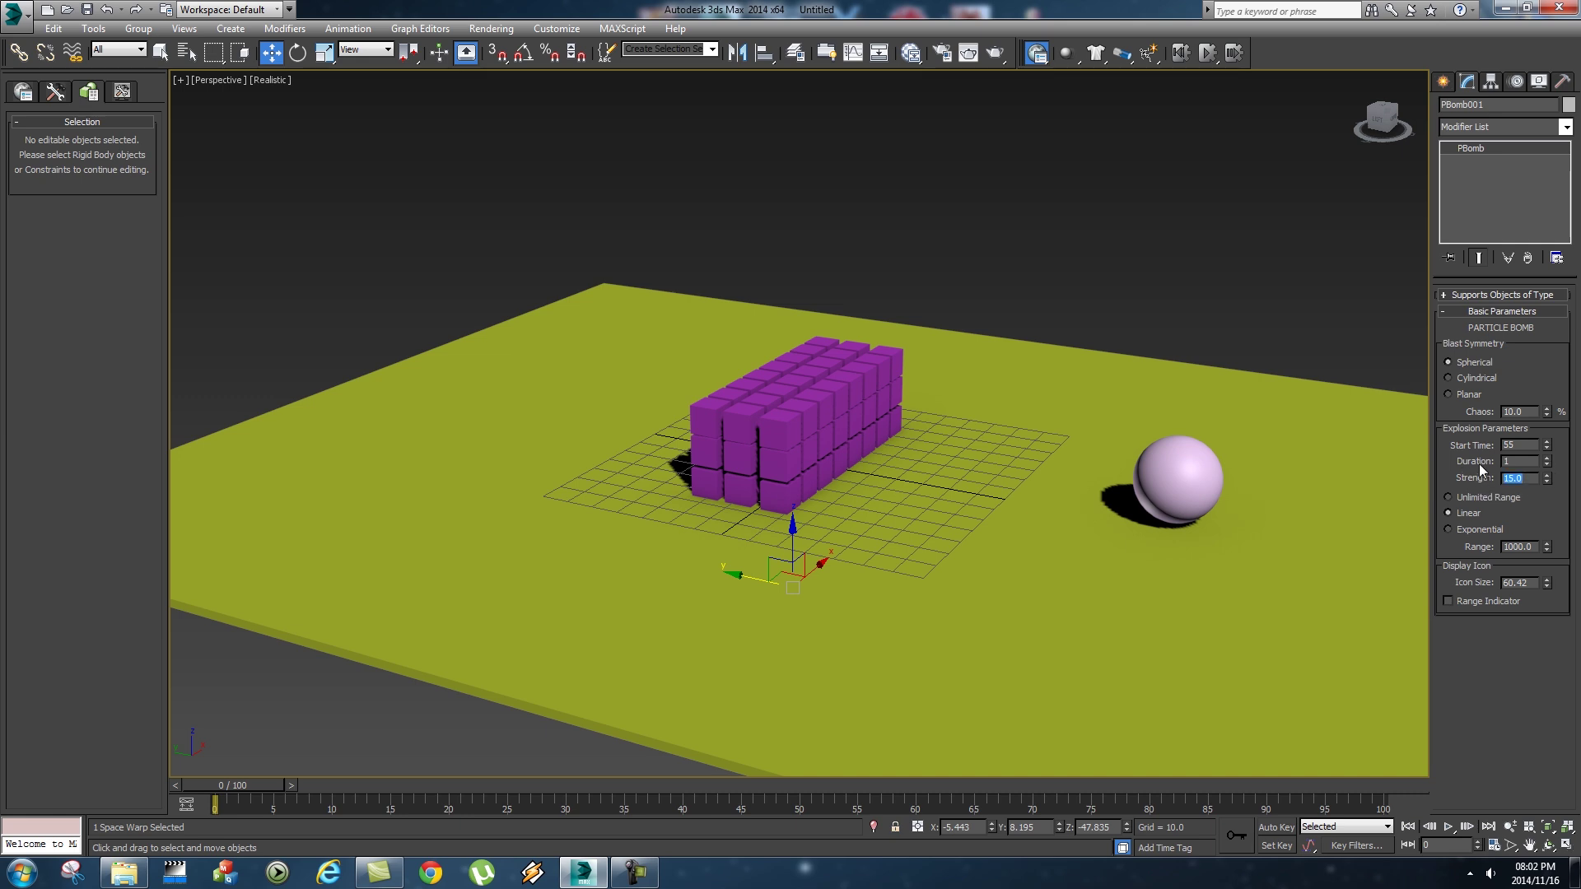
# - Run the simulation twice with the lowered, stronger bomb, resetting it to frame 0 each time
pyautogui.click(1207, 53)
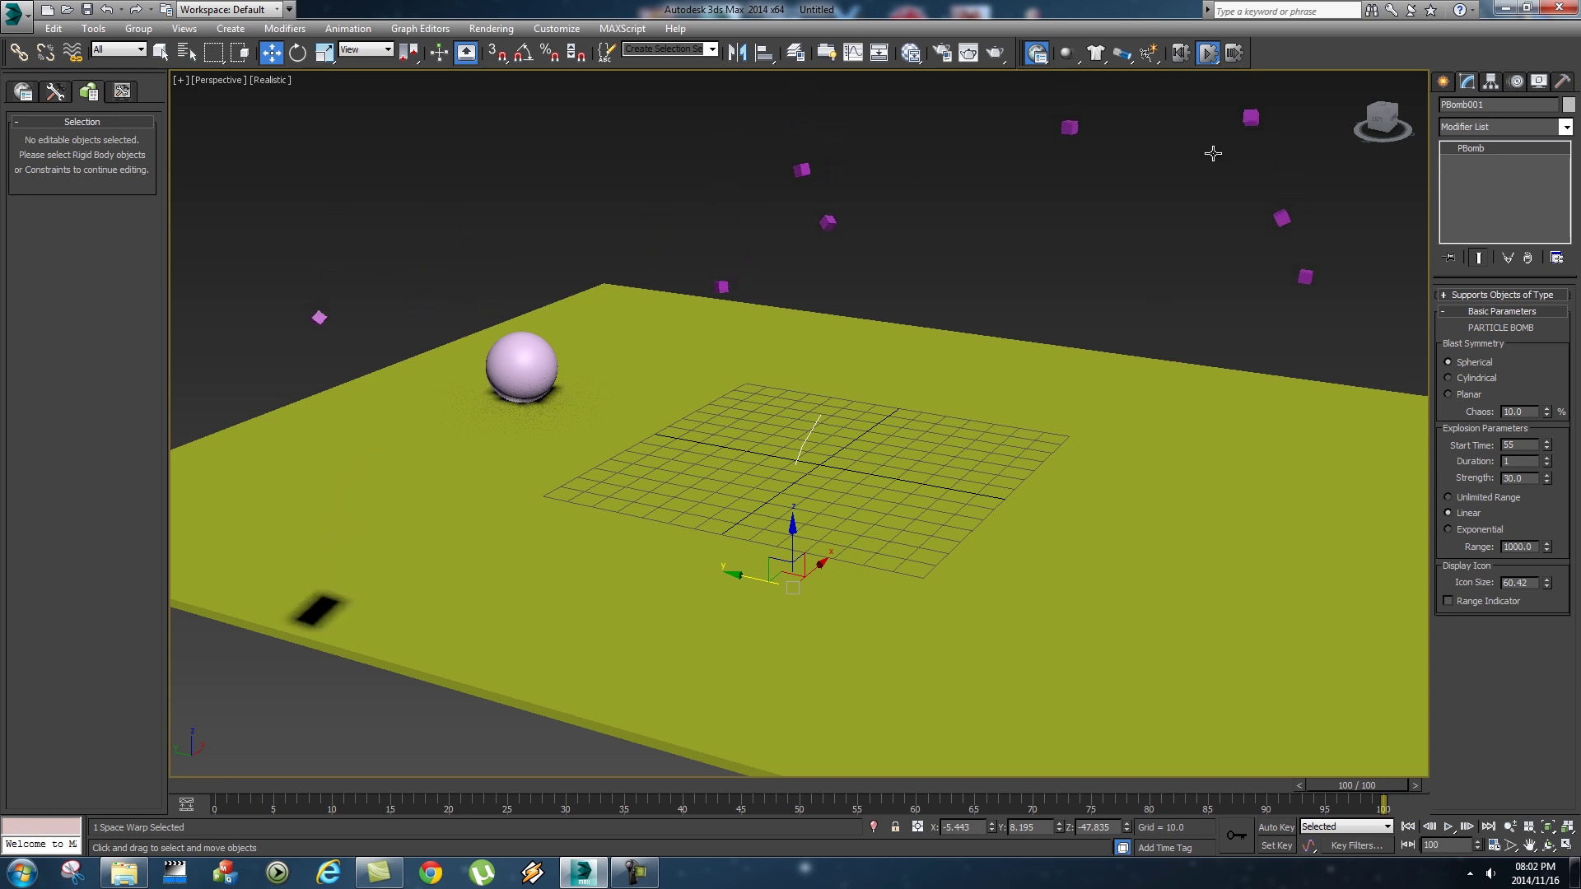
pyautogui.click(1183, 52)
pyautogui.click(1201, 54)
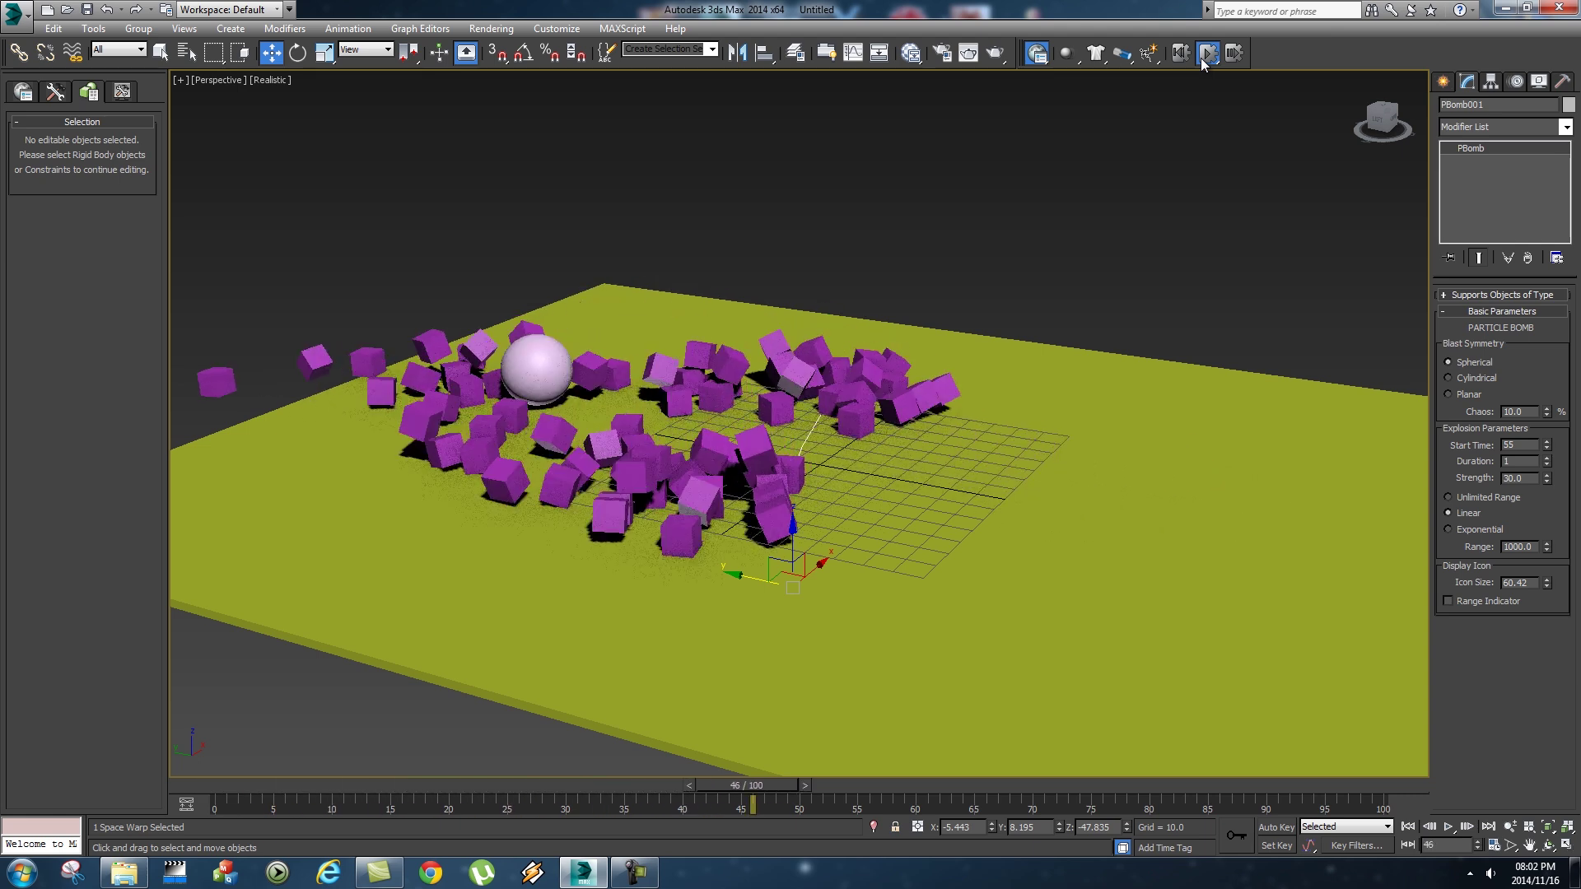
pyautogui.click(1182, 52)
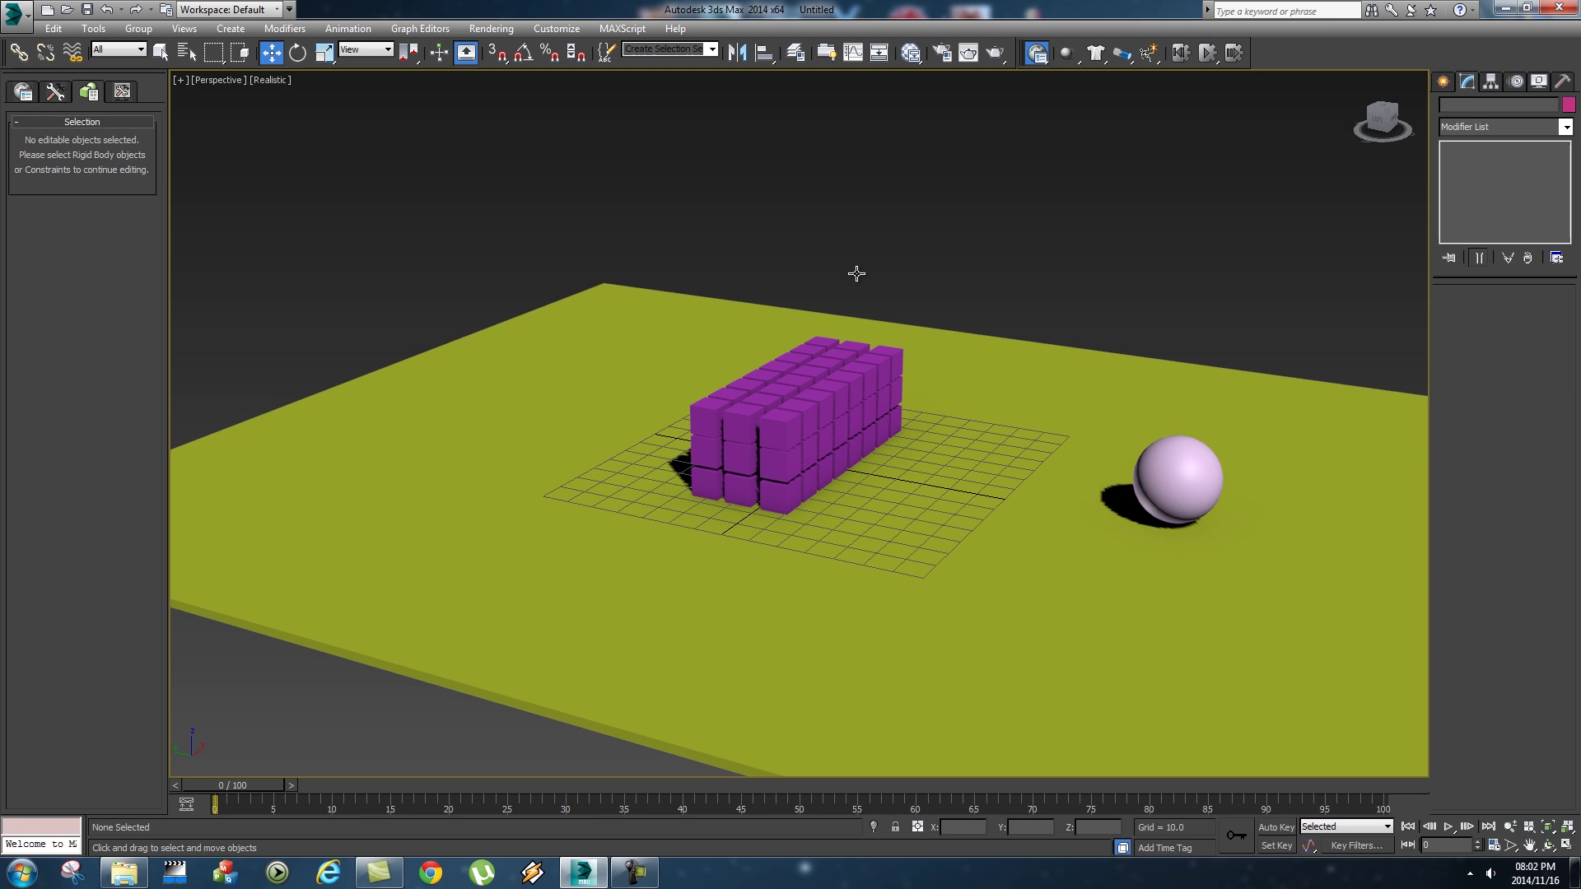
# - Apply the Concrete physical material preset to all cubes in the Boxes selection set
pyautogui.click(710, 56)
pyautogui.click(644, 63)
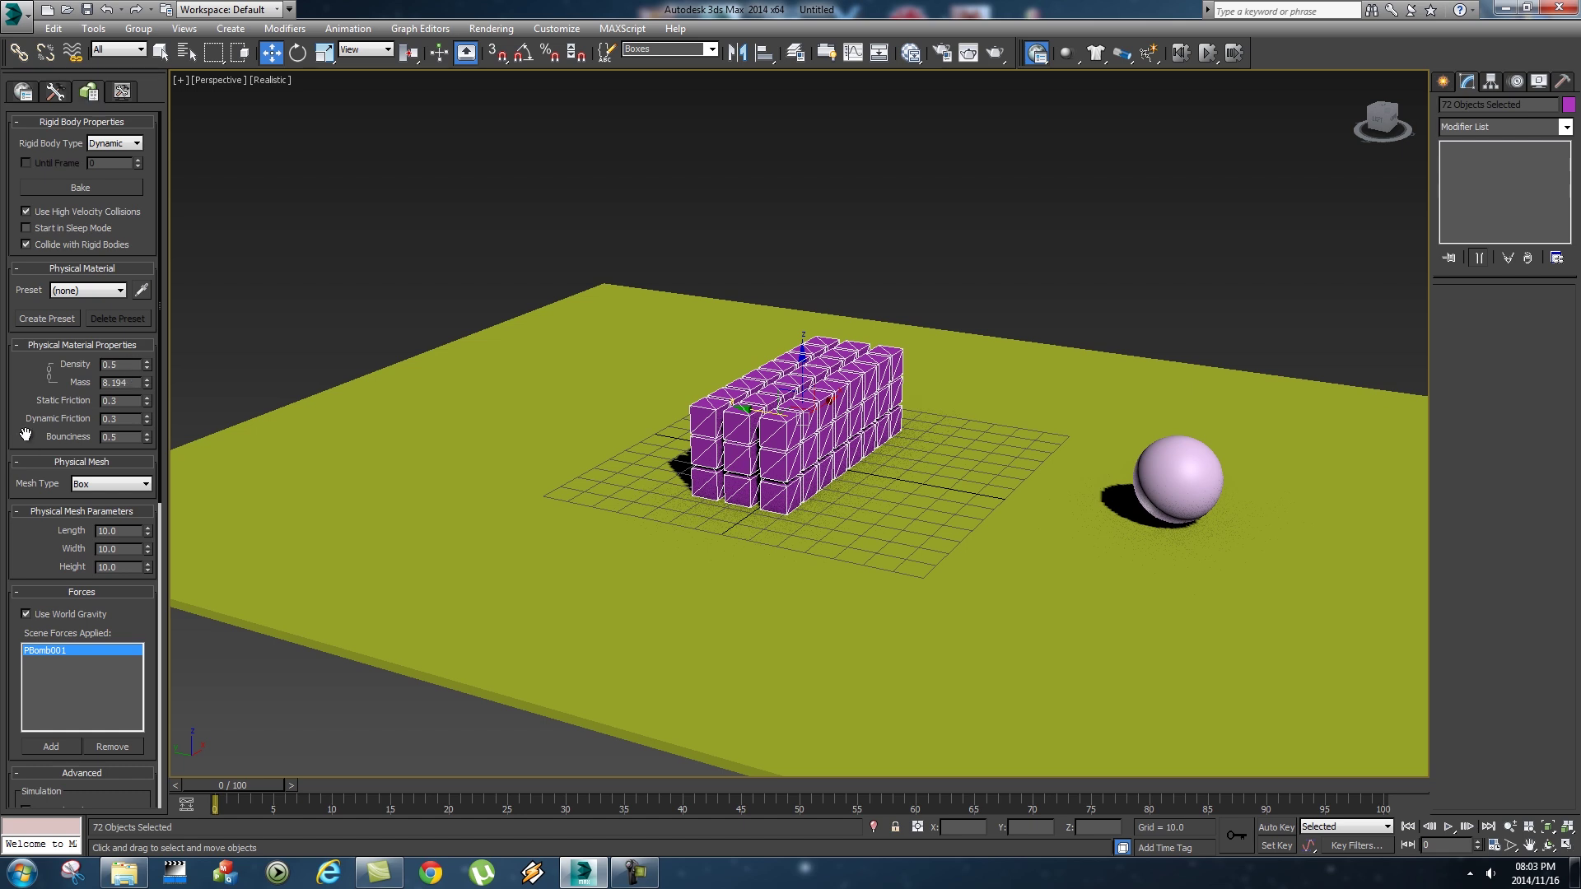
pyautogui.scroll(-3, 26, 435)
pyautogui.scroll(3, 46, 360)
pyautogui.click(95, 290)
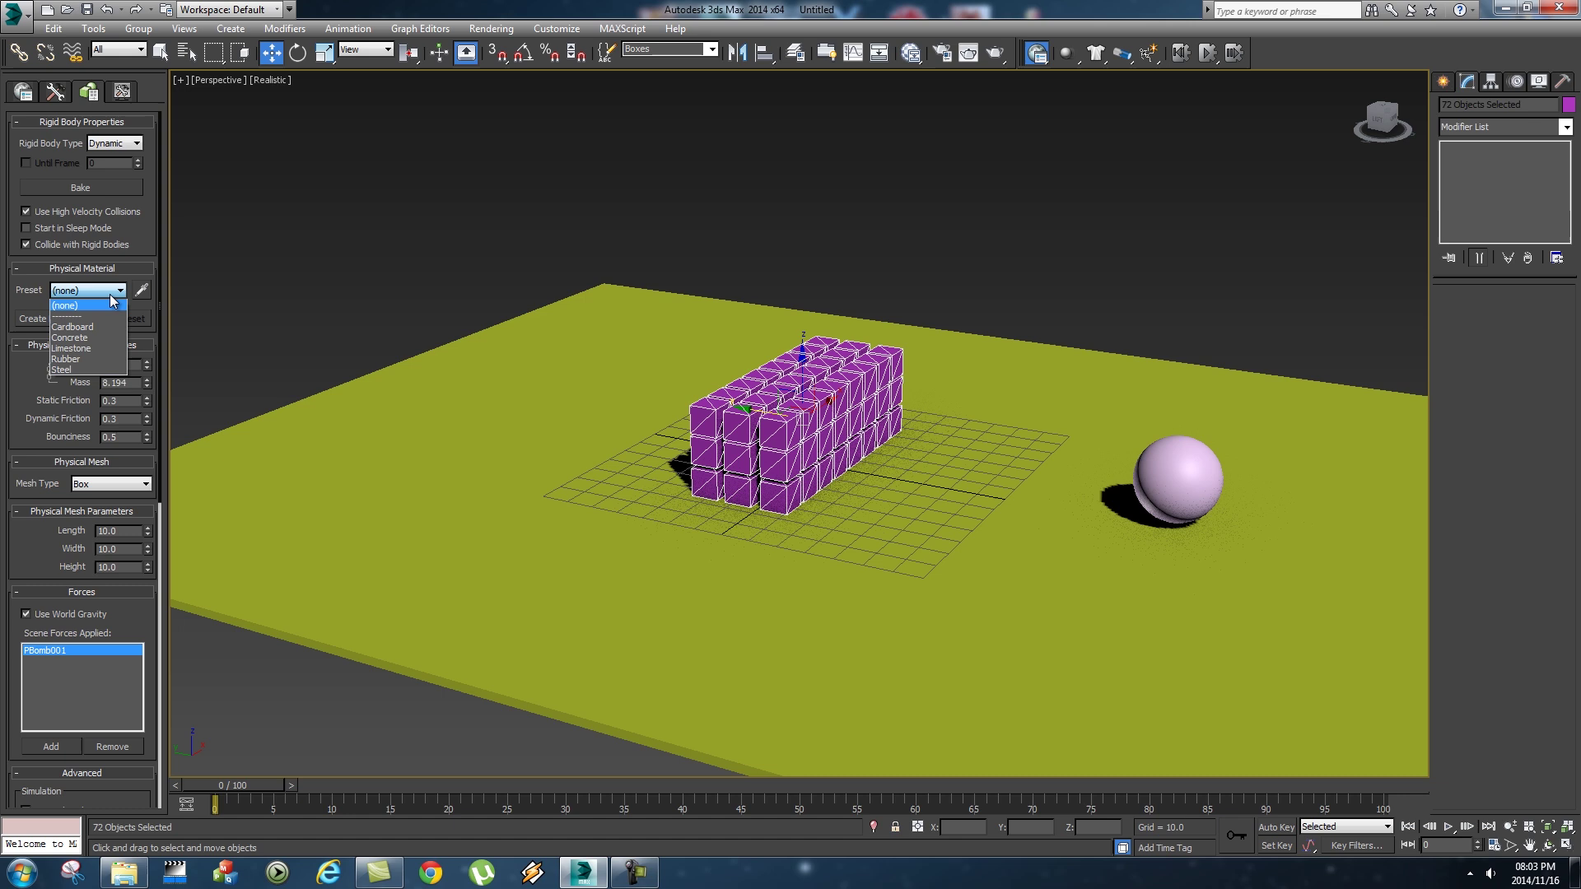
pyautogui.click(70, 337)
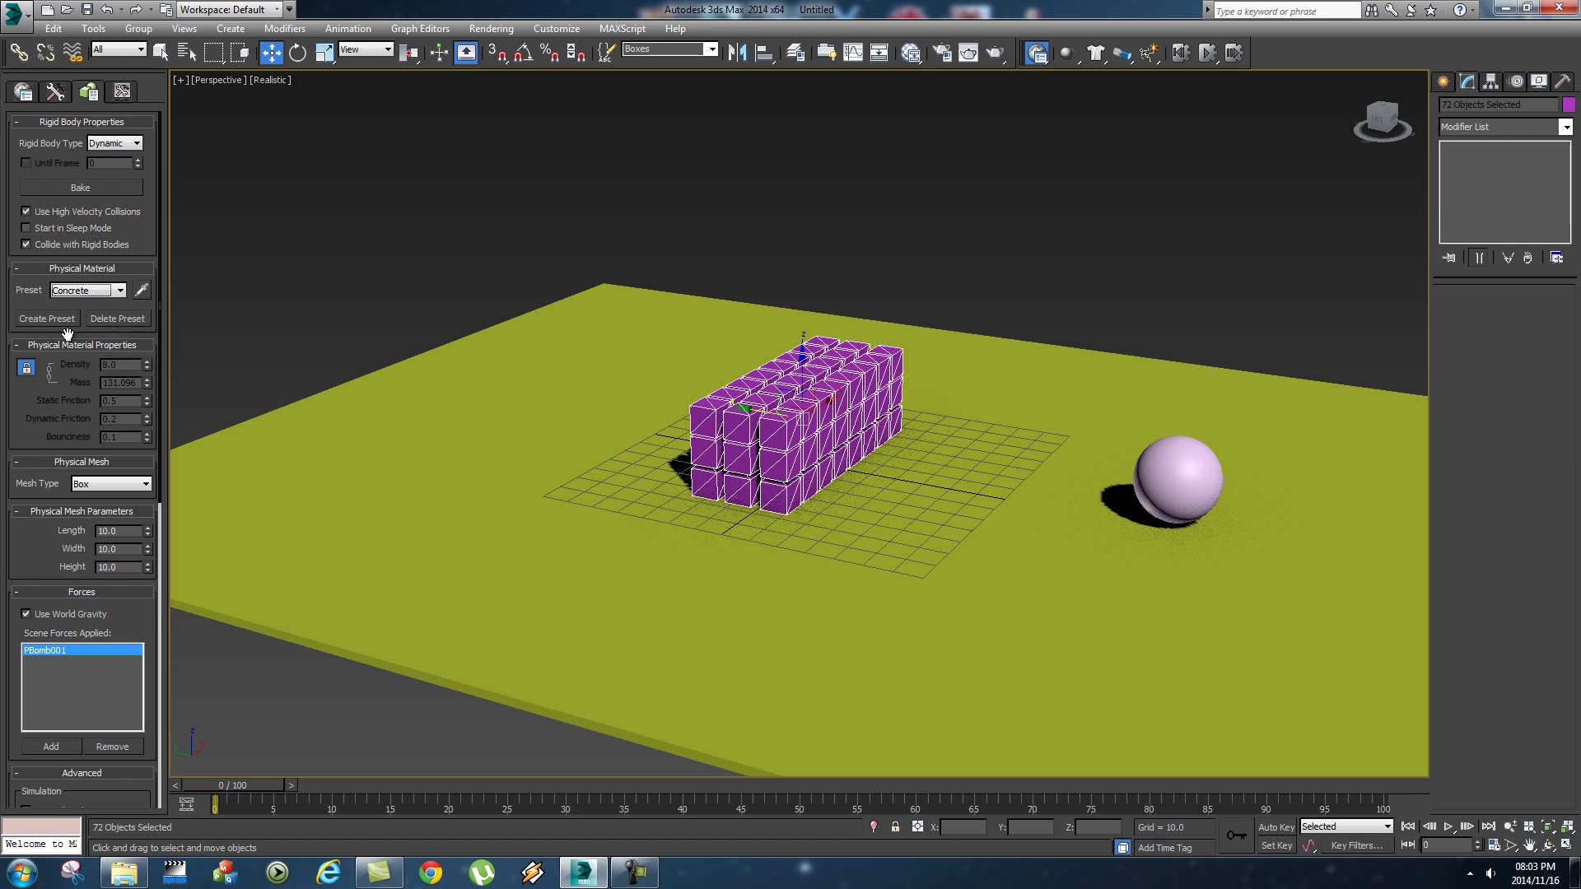
pyautogui.click(106, 290)
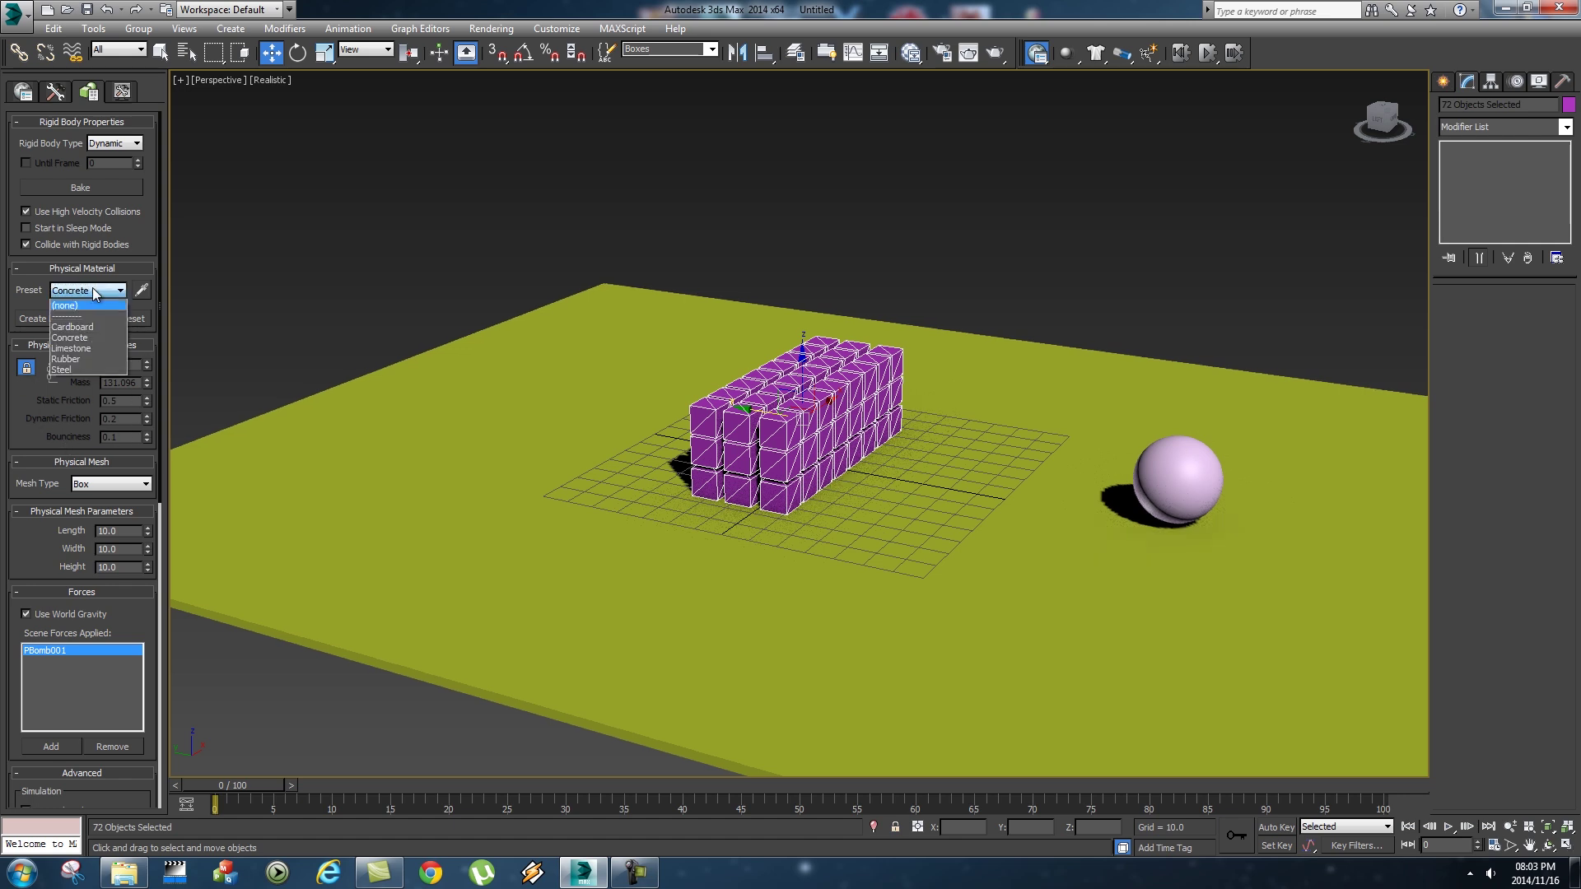
pyautogui.click(76, 339)
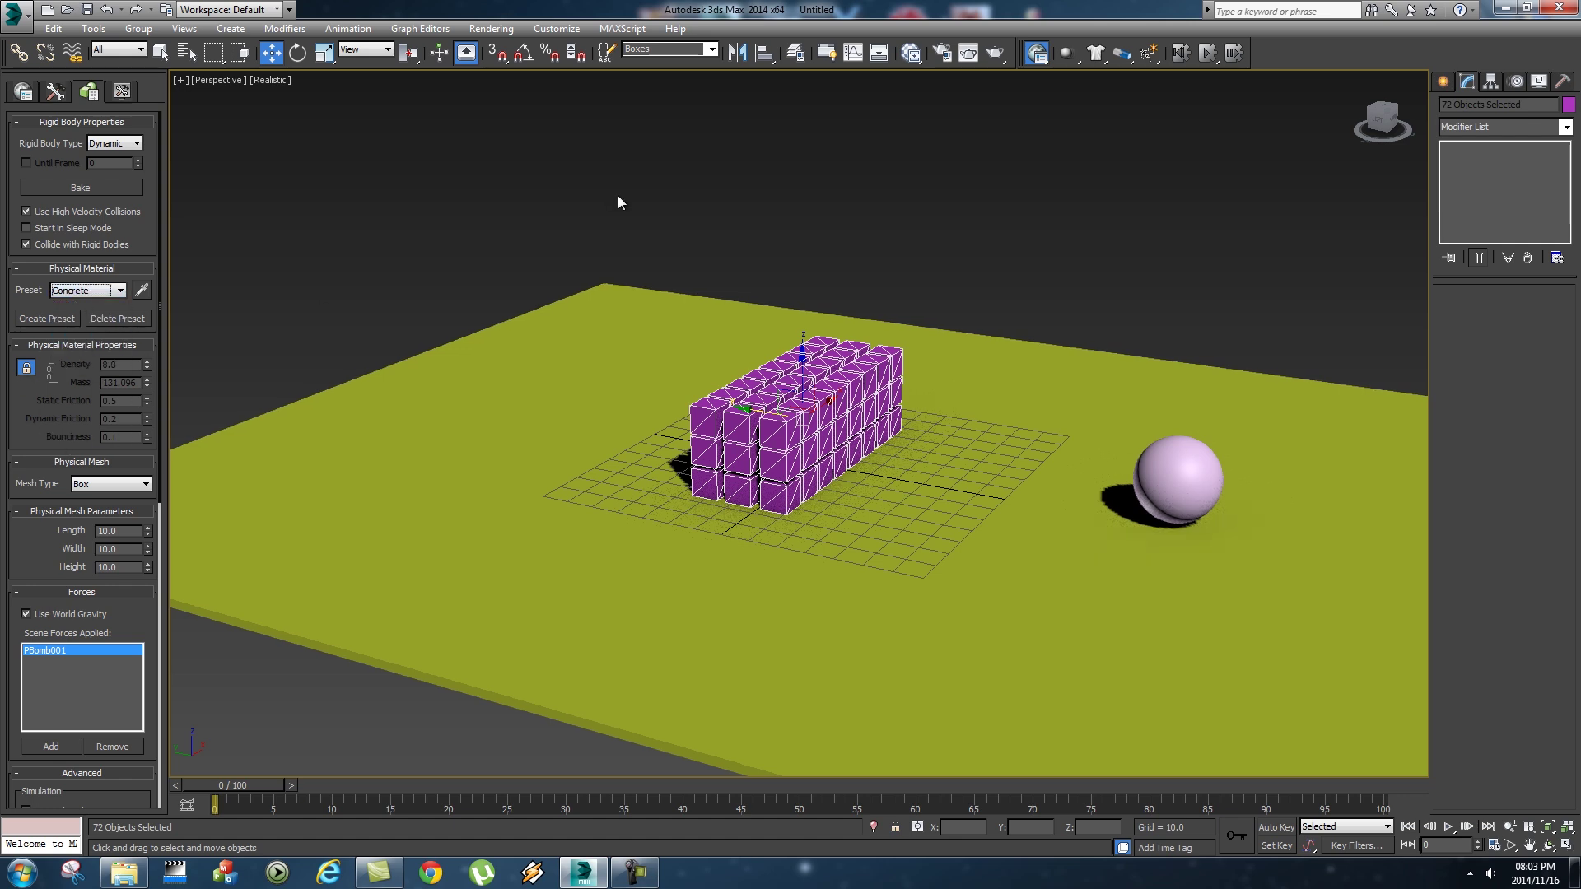
# - Run the simulation with the concrete cubes, stop it and reset it to frame 0
pyautogui.click(1209, 54)
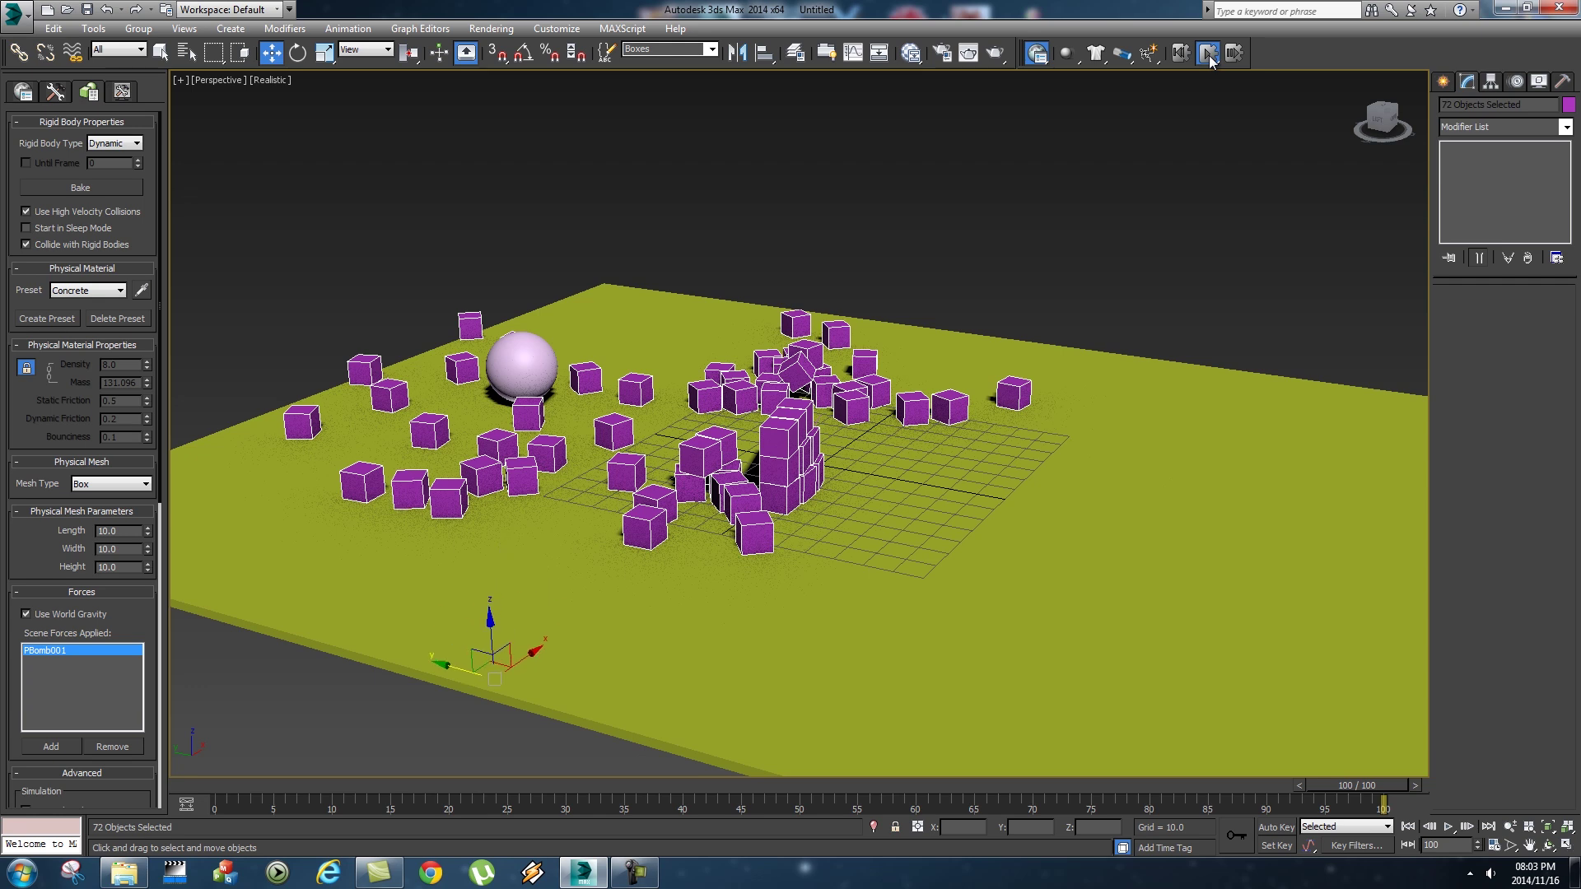
pyautogui.click(1209, 54)
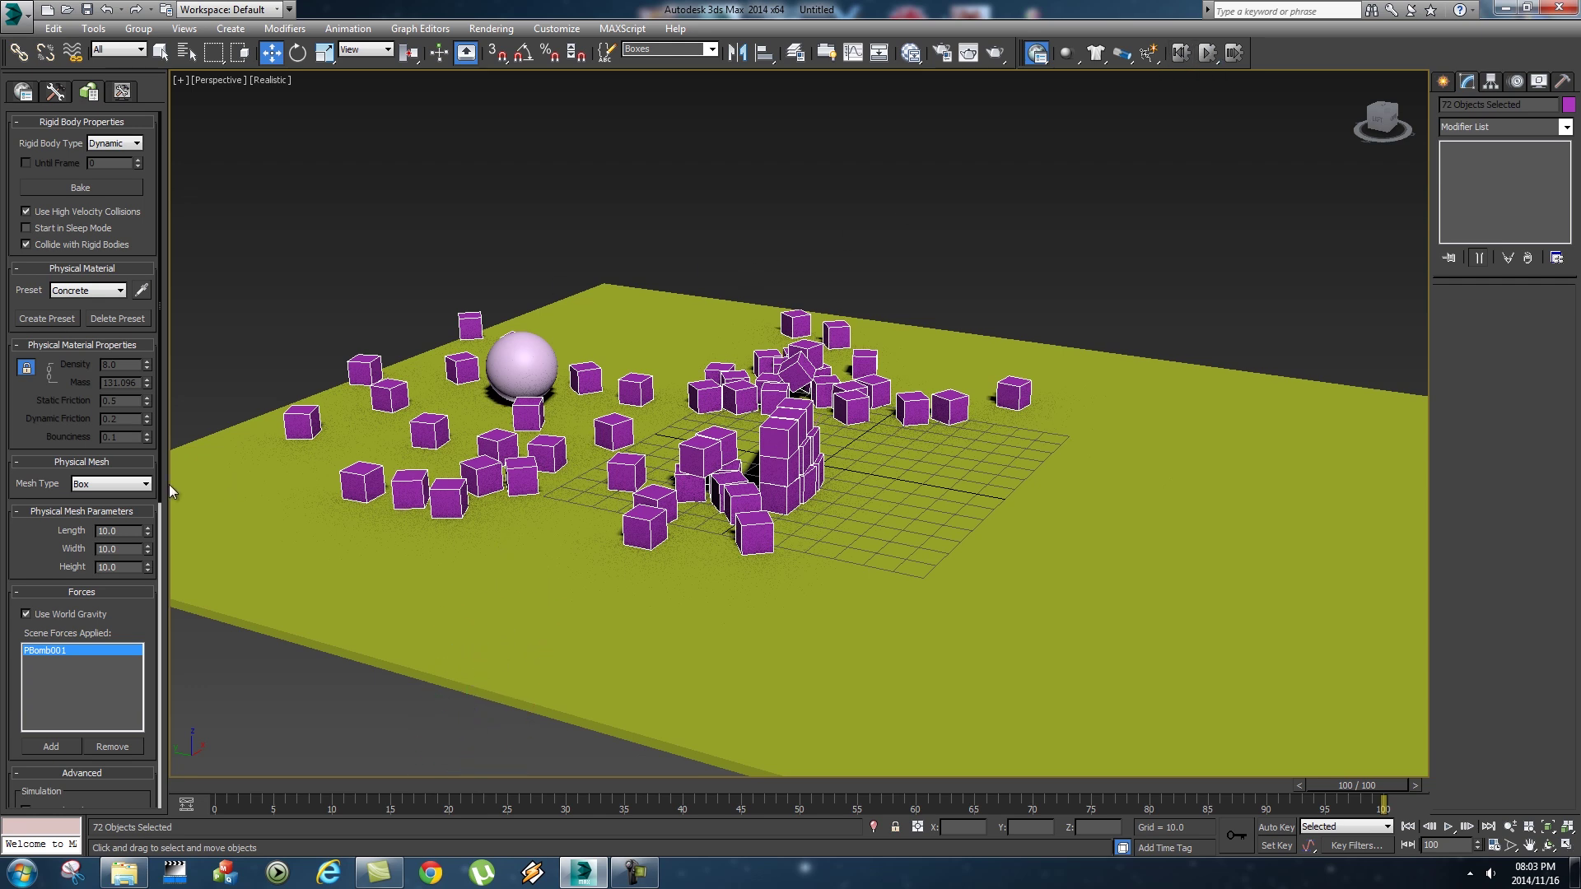
pyautogui.click(1180, 53)
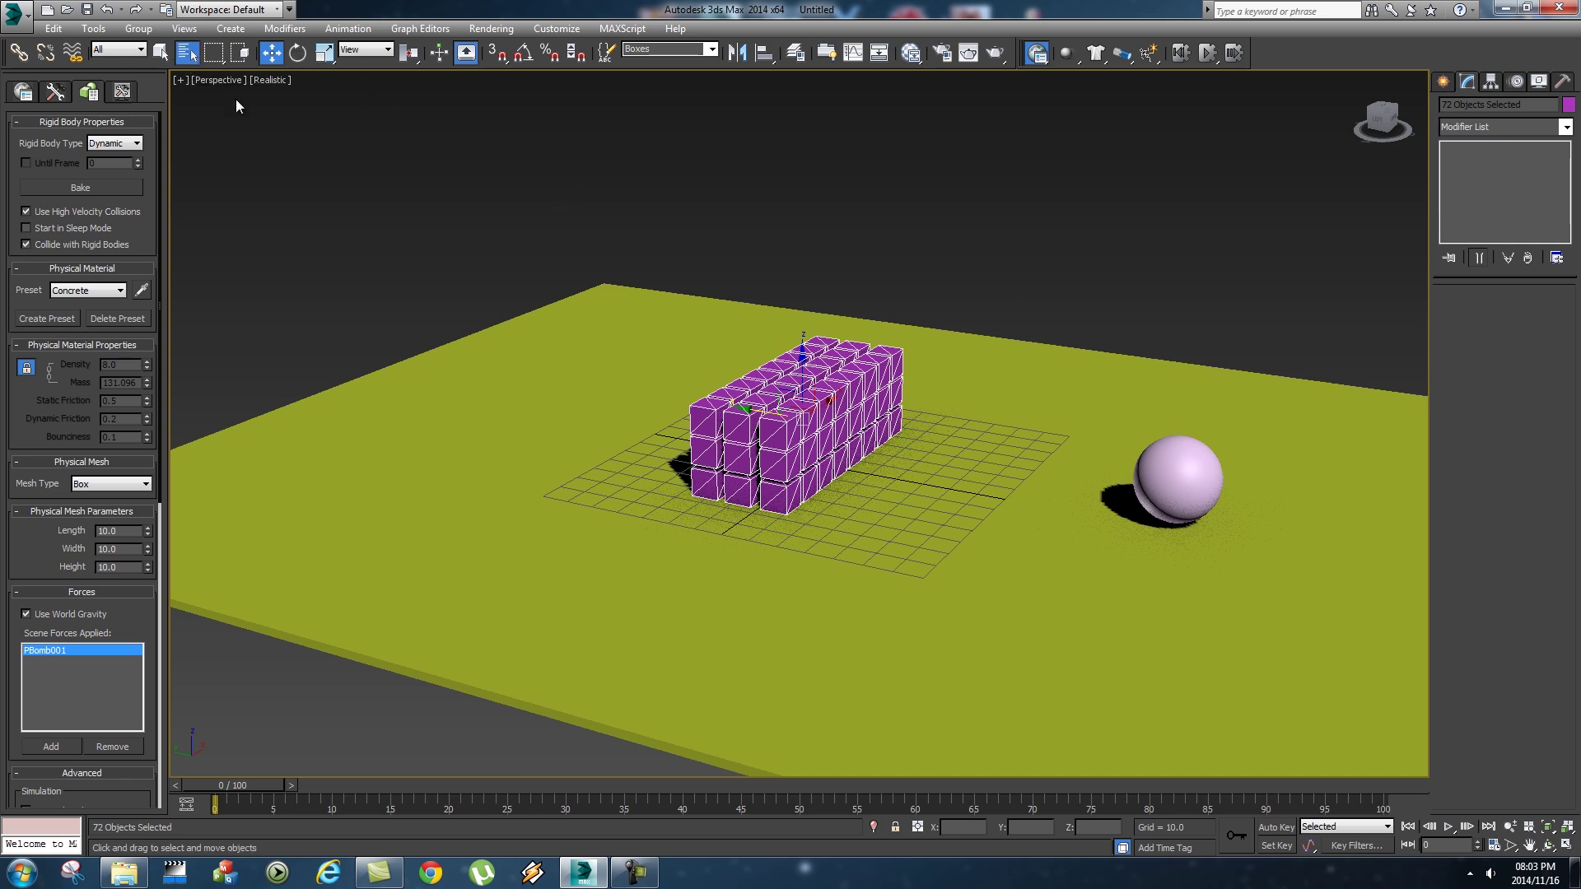
# - Select PBomb001 from the scene list, set its strength to 500 and test the explosion in the simulation
pyautogui.press('h')
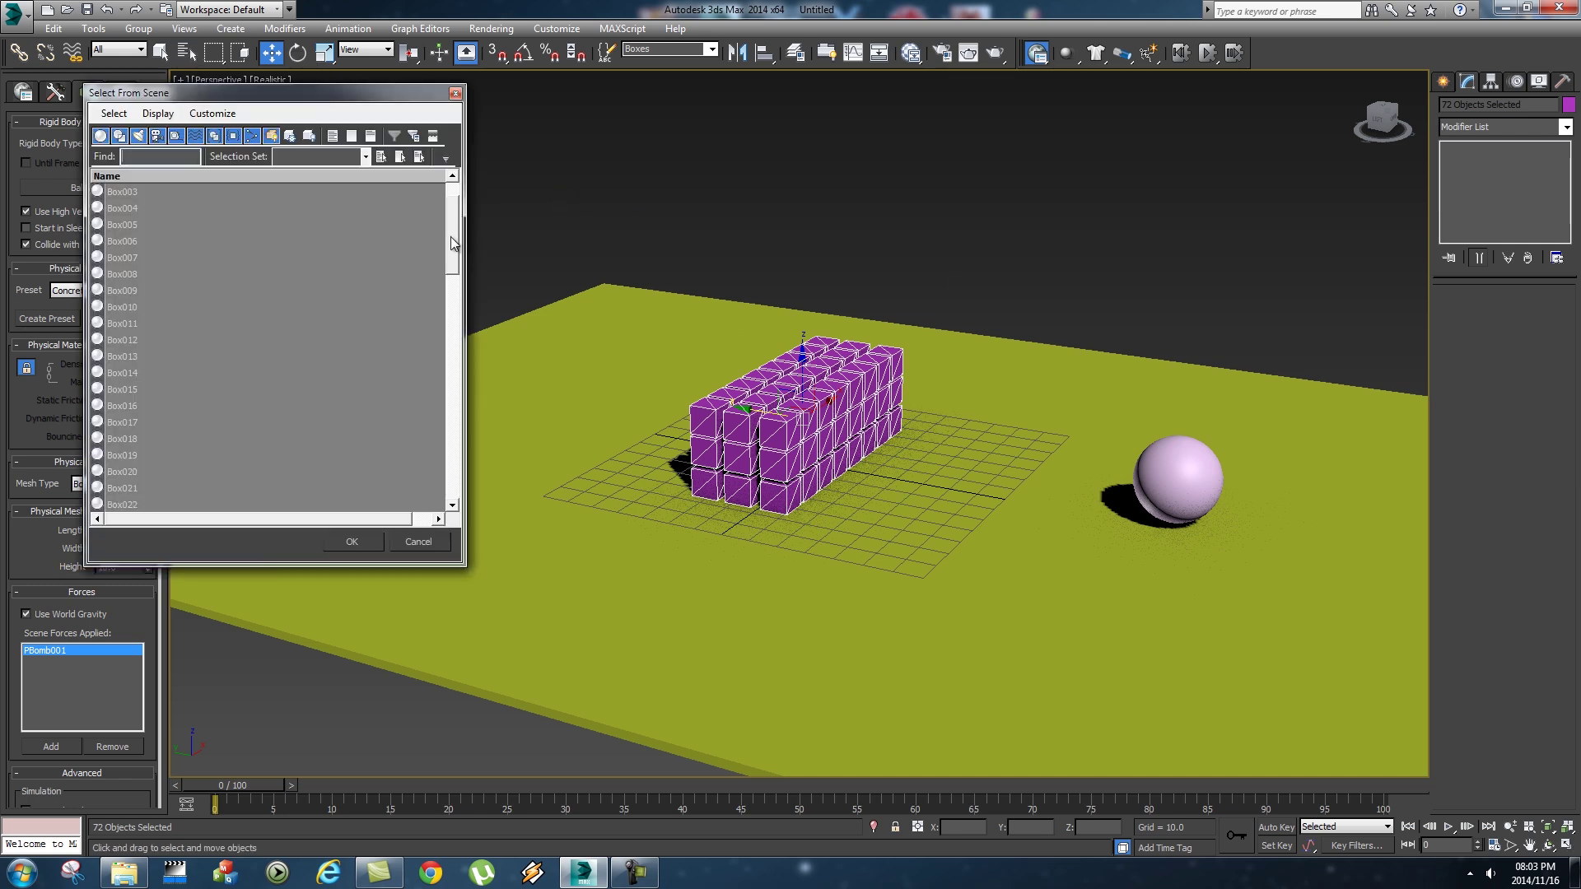
pyautogui.moveTo(451, 238); pyautogui.dragTo(450, 458)
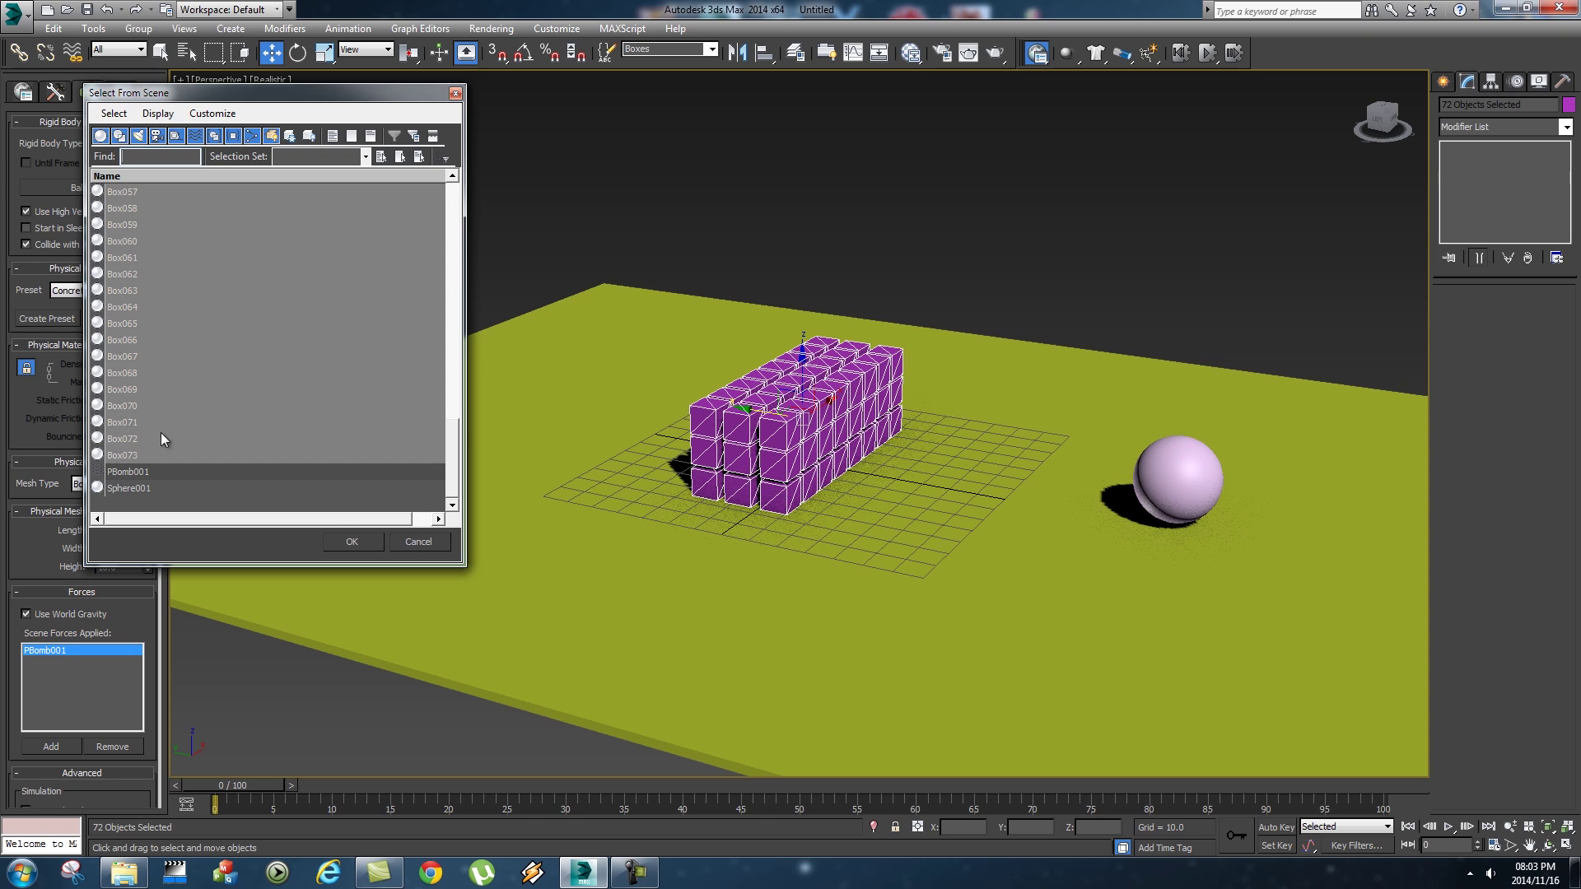
pyautogui.doubleClick(128, 474)
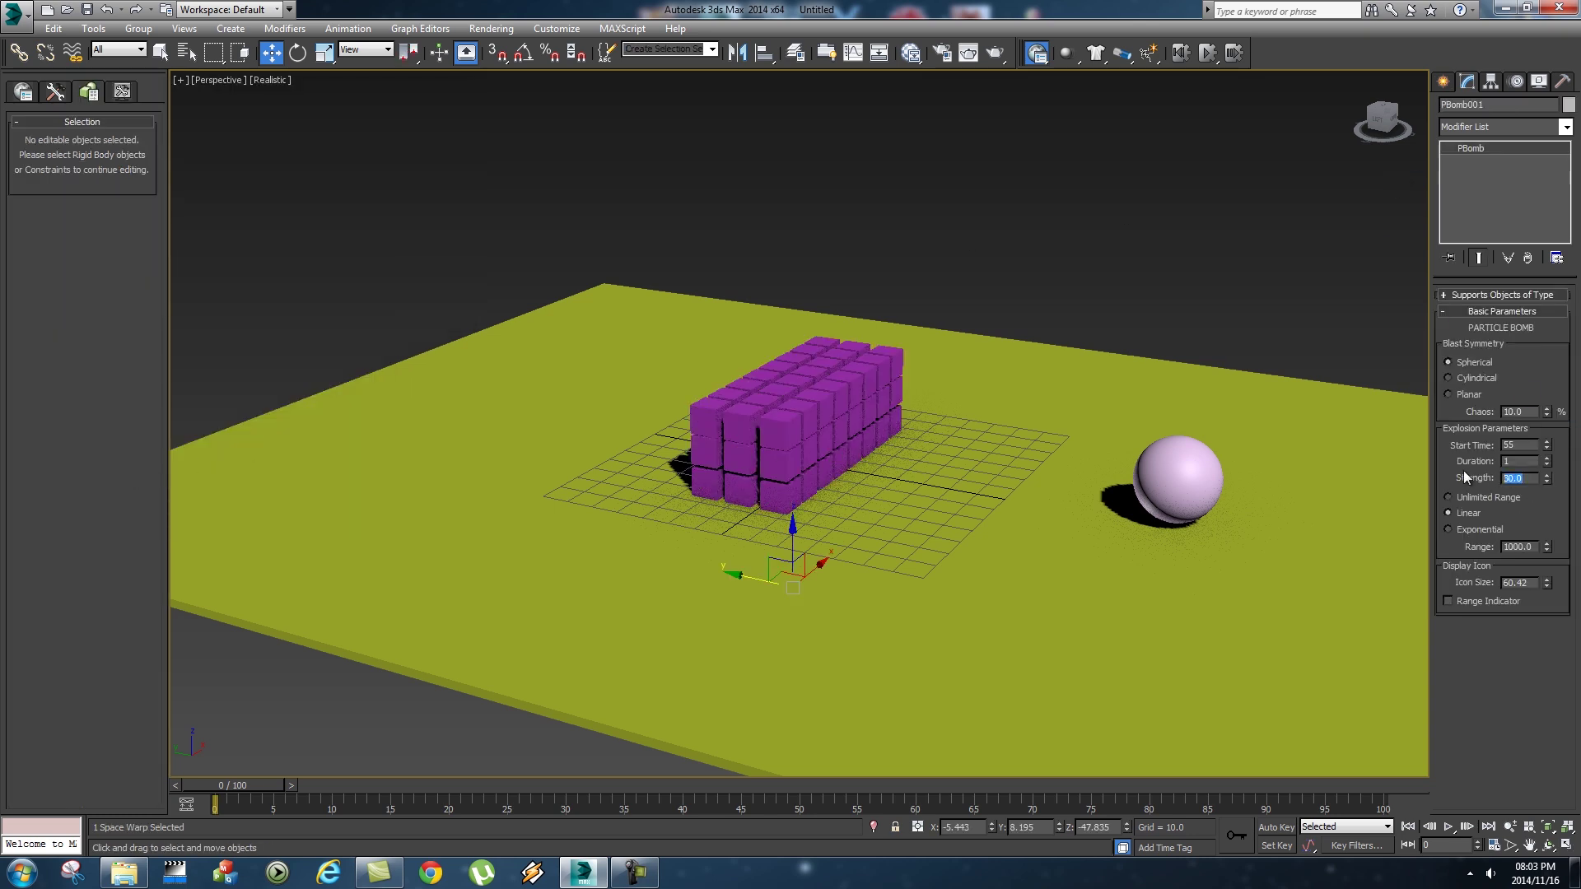
pyautogui.write('500')
pyautogui.press('Return')
pyautogui.click(1204, 53)
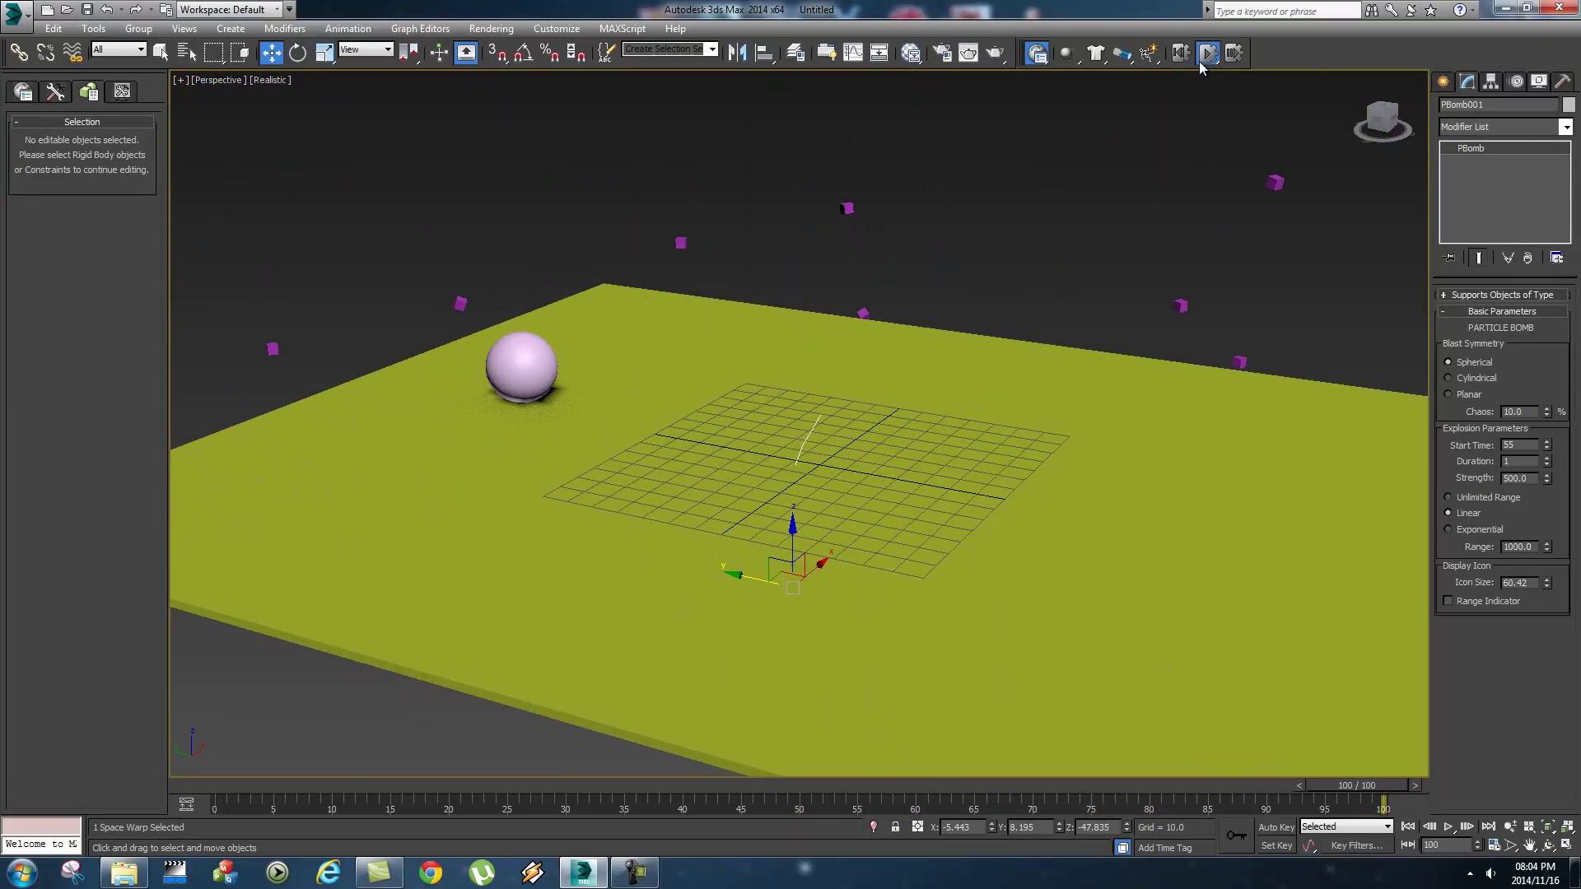
pyautogui.click(1207, 54)
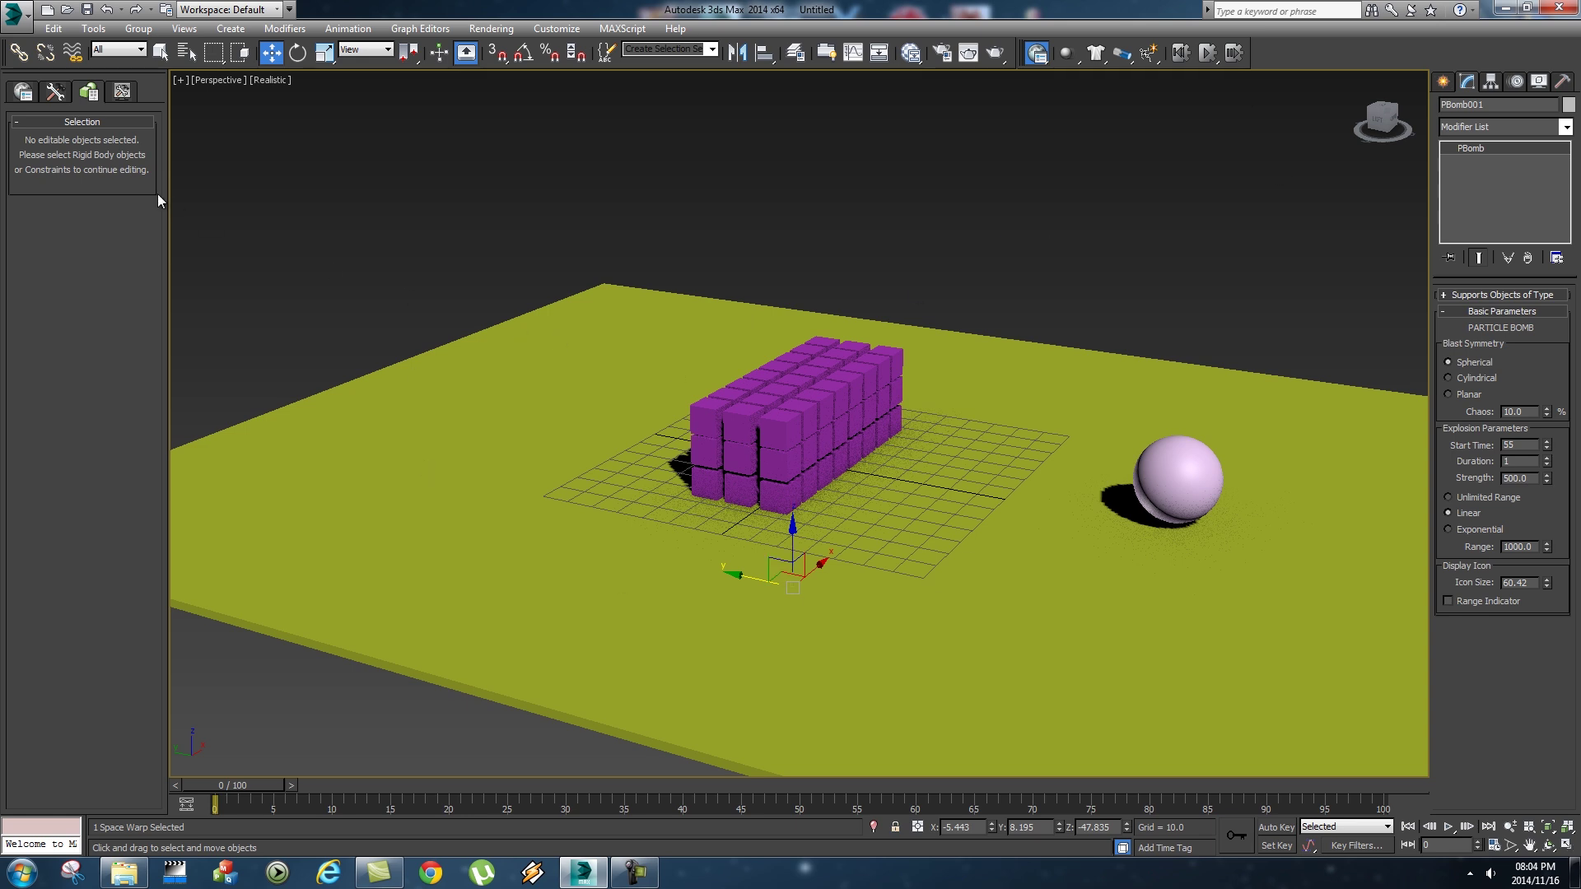
# - Bake the simulation of all rigid bodies to keyframes with the MassFX simulation tools
pyautogui.click(23, 91)
pyautogui.click(55, 91)
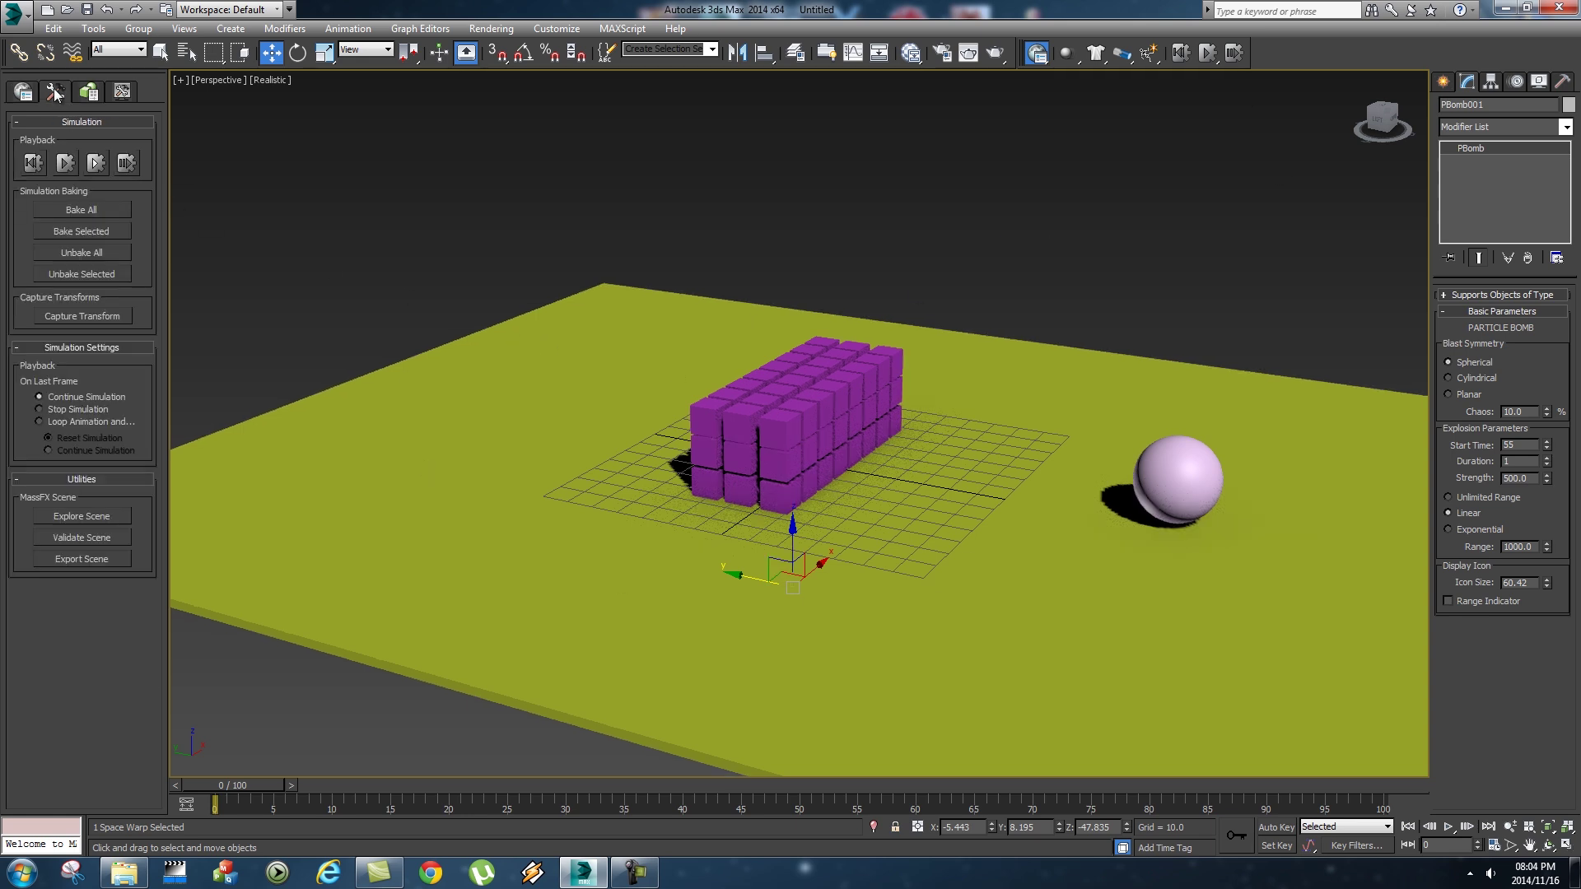
pyautogui.click(82, 211)
# - Scrub through the baked animation, examine it from another side of the slab and return to the first frame
pyautogui.moveTo(230, 782); pyautogui.dragTo(875, 736)
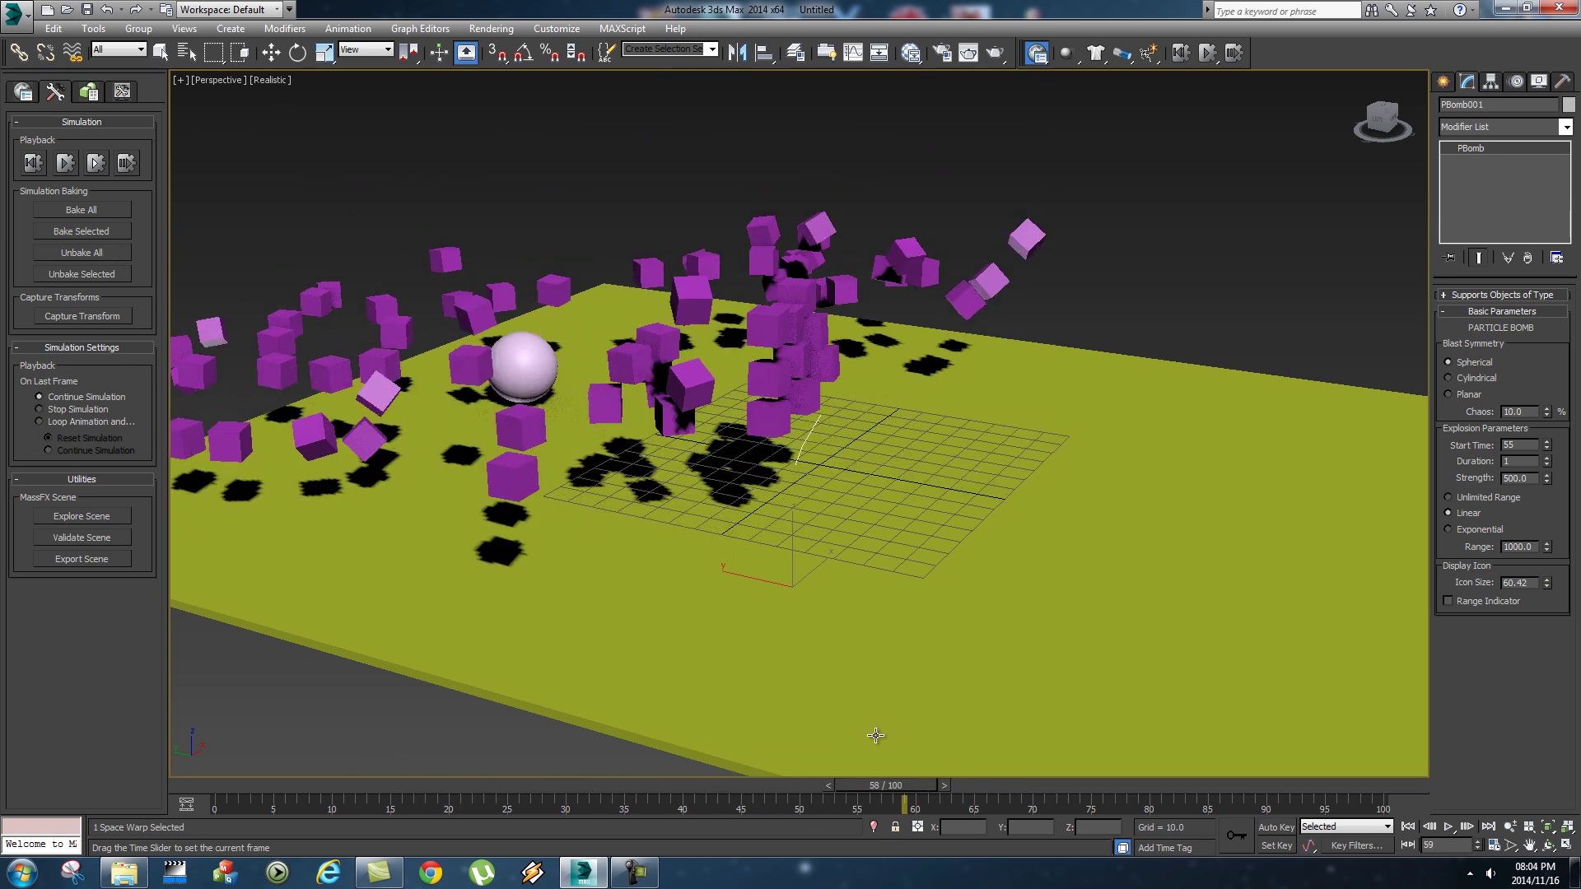
pyautogui.press('Home')
pyautogui.keyDown('alt'); pyautogui.moveTo(875, 735); pyautogui.dragTo(340, 734, button='middle'); pyautogui.keyUp('alt')
pyautogui.press('w')
pyautogui.keyDown('alt'); pyautogui.moveTo(692, 728); pyautogui.dragTo(805, 537, button='middle'); pyautogui.keyUp('alt')
pyautogui.moveTo(257, 778); pyautogui.dragTo(517, 746)
pyautogui.press('Home')
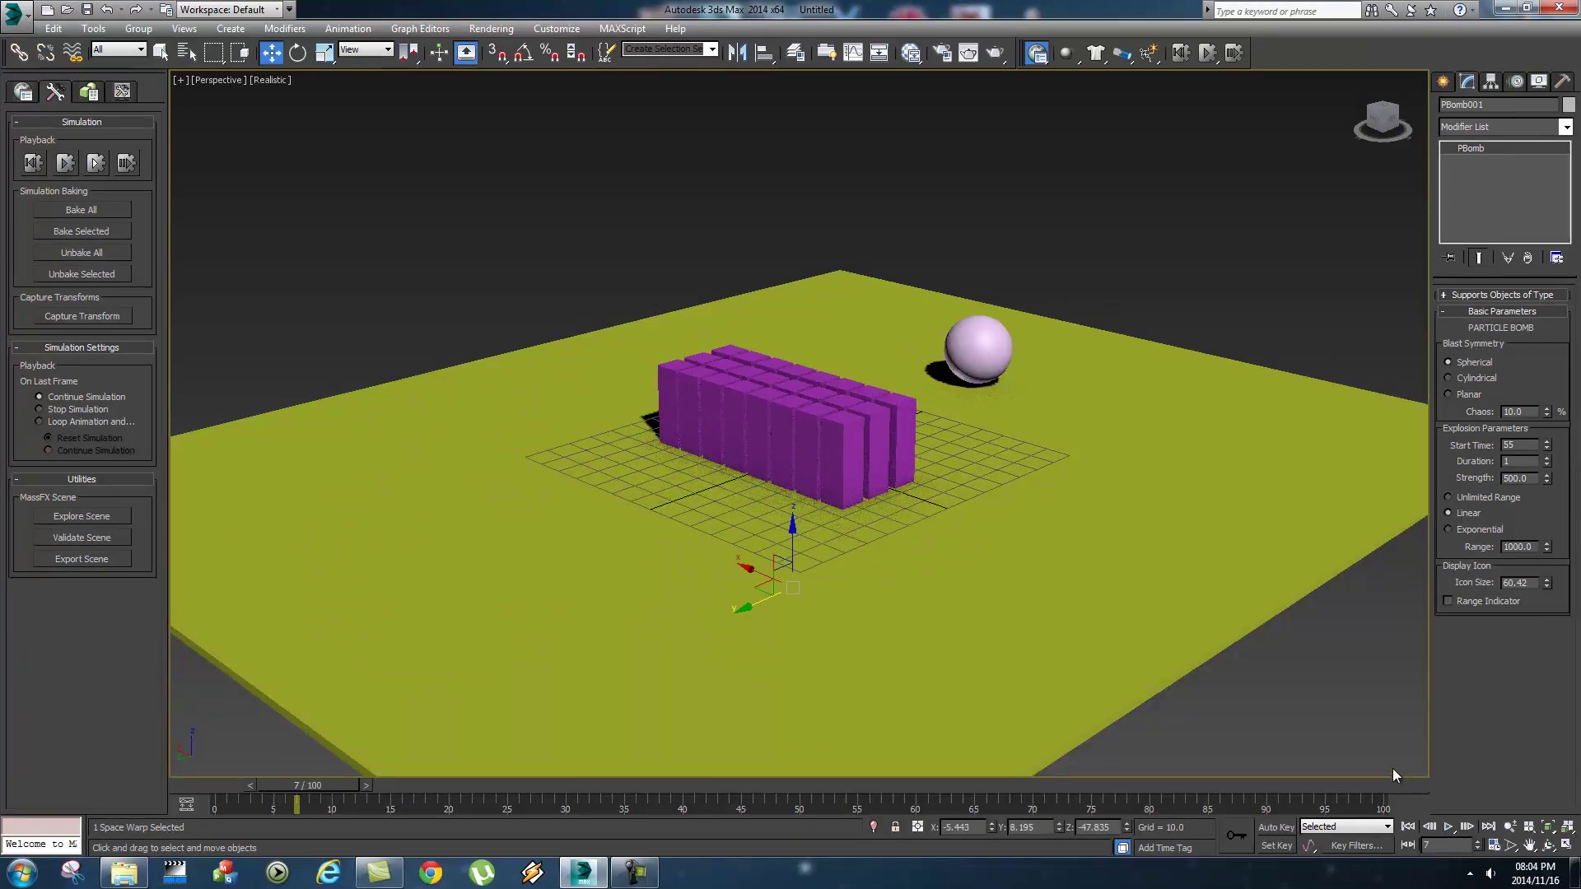
# - Play the baked animation twice to review the sphere impact and the explosion, and return to the first frame
pyautogui.click(1448, 827)
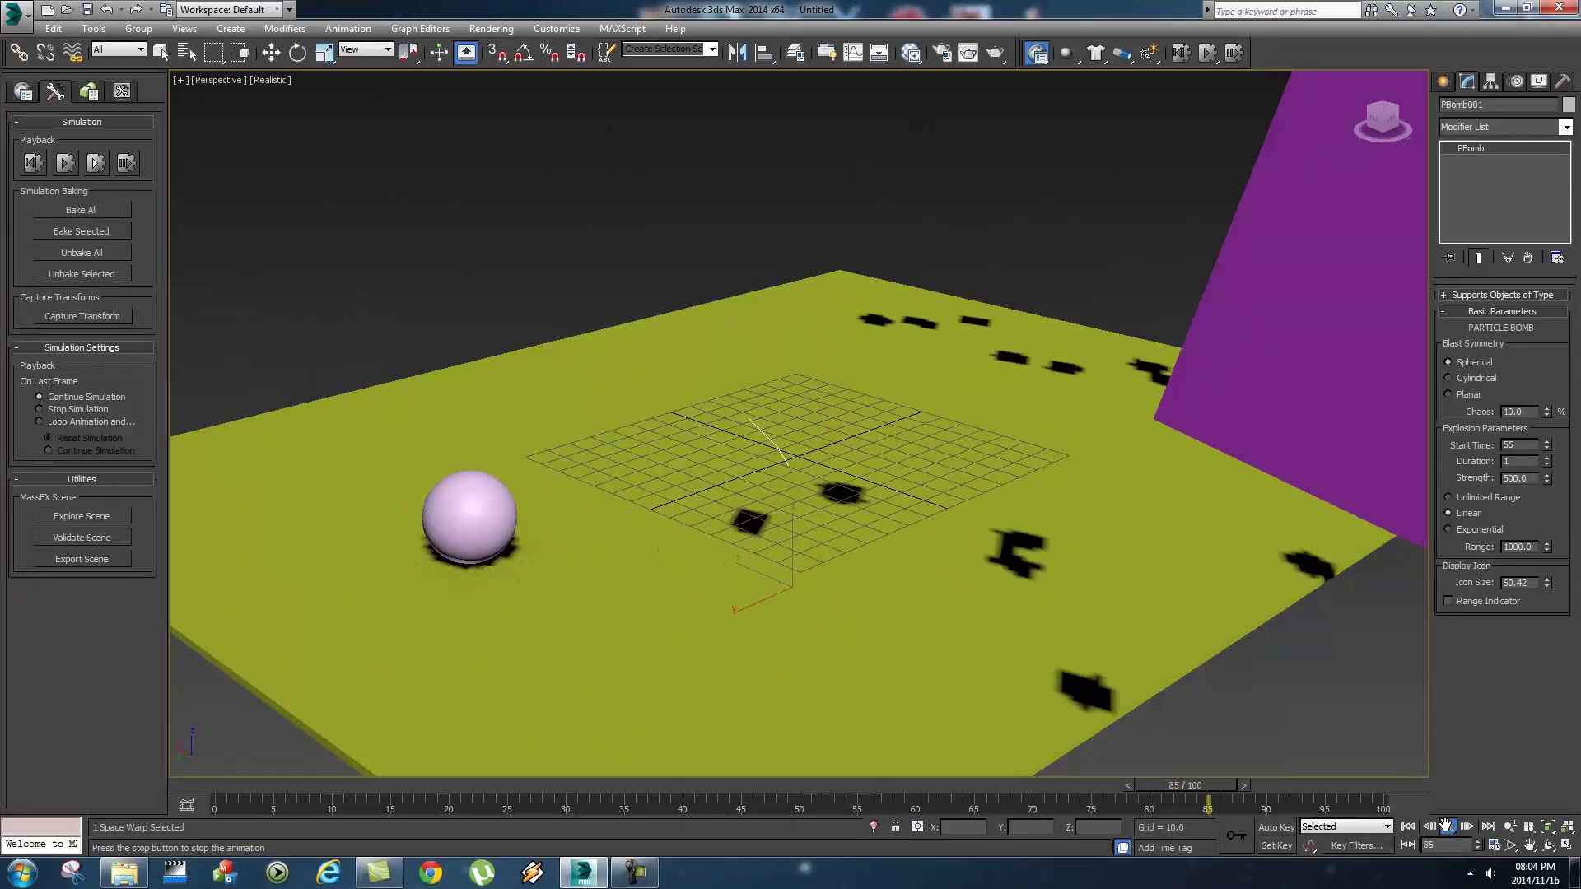
pyautogui.click(1449, 826)
pyautogui.click(1448, 827)
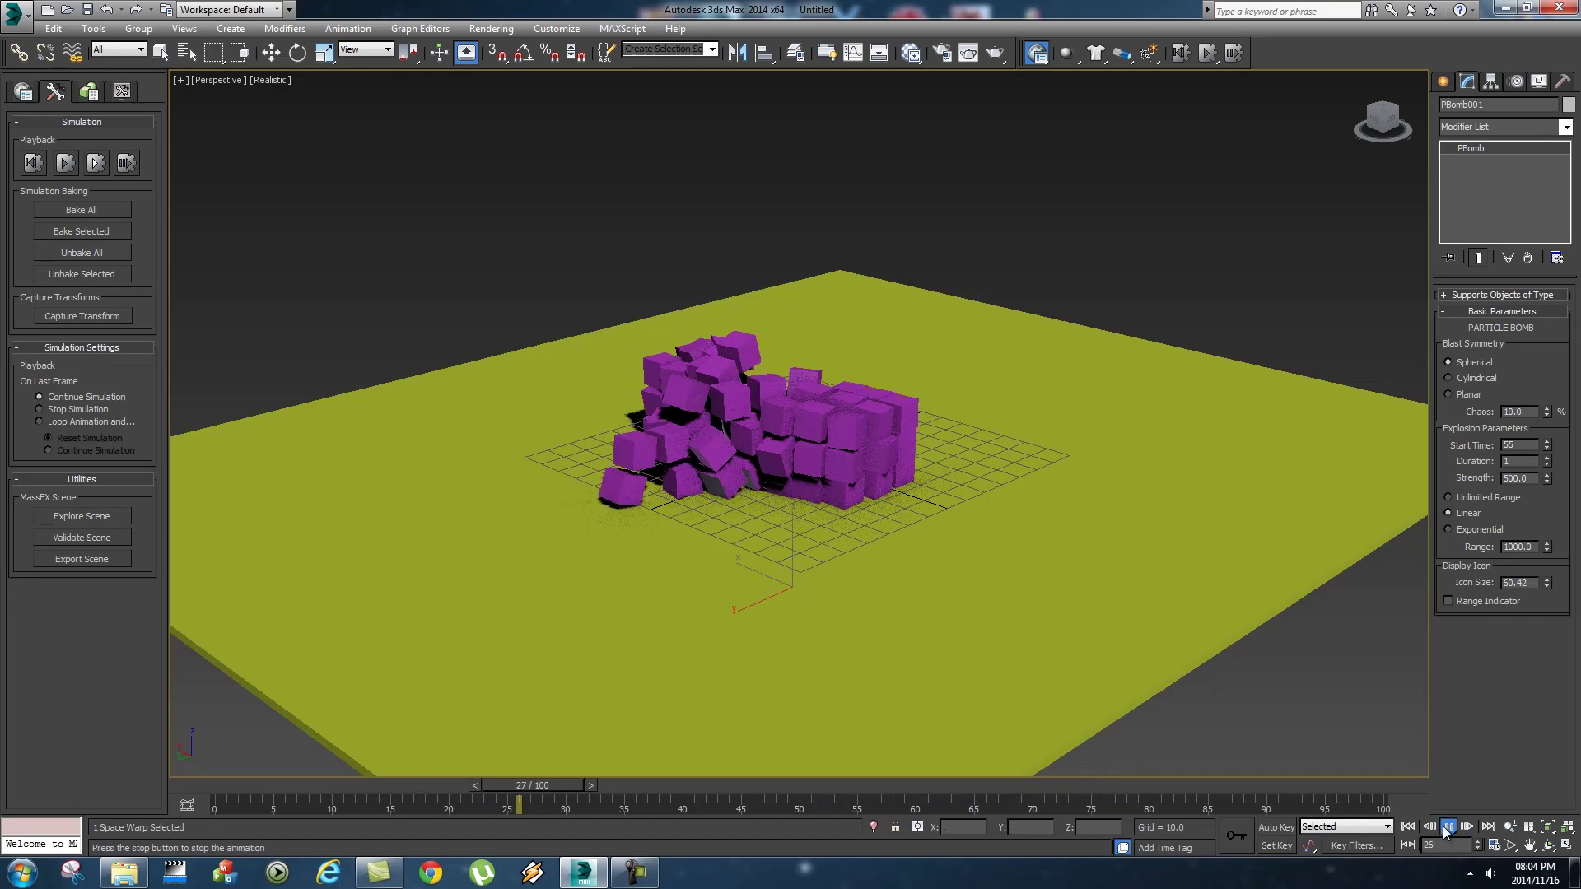
pyautogui.click(1448, 827)
pyautogui.press('Home')
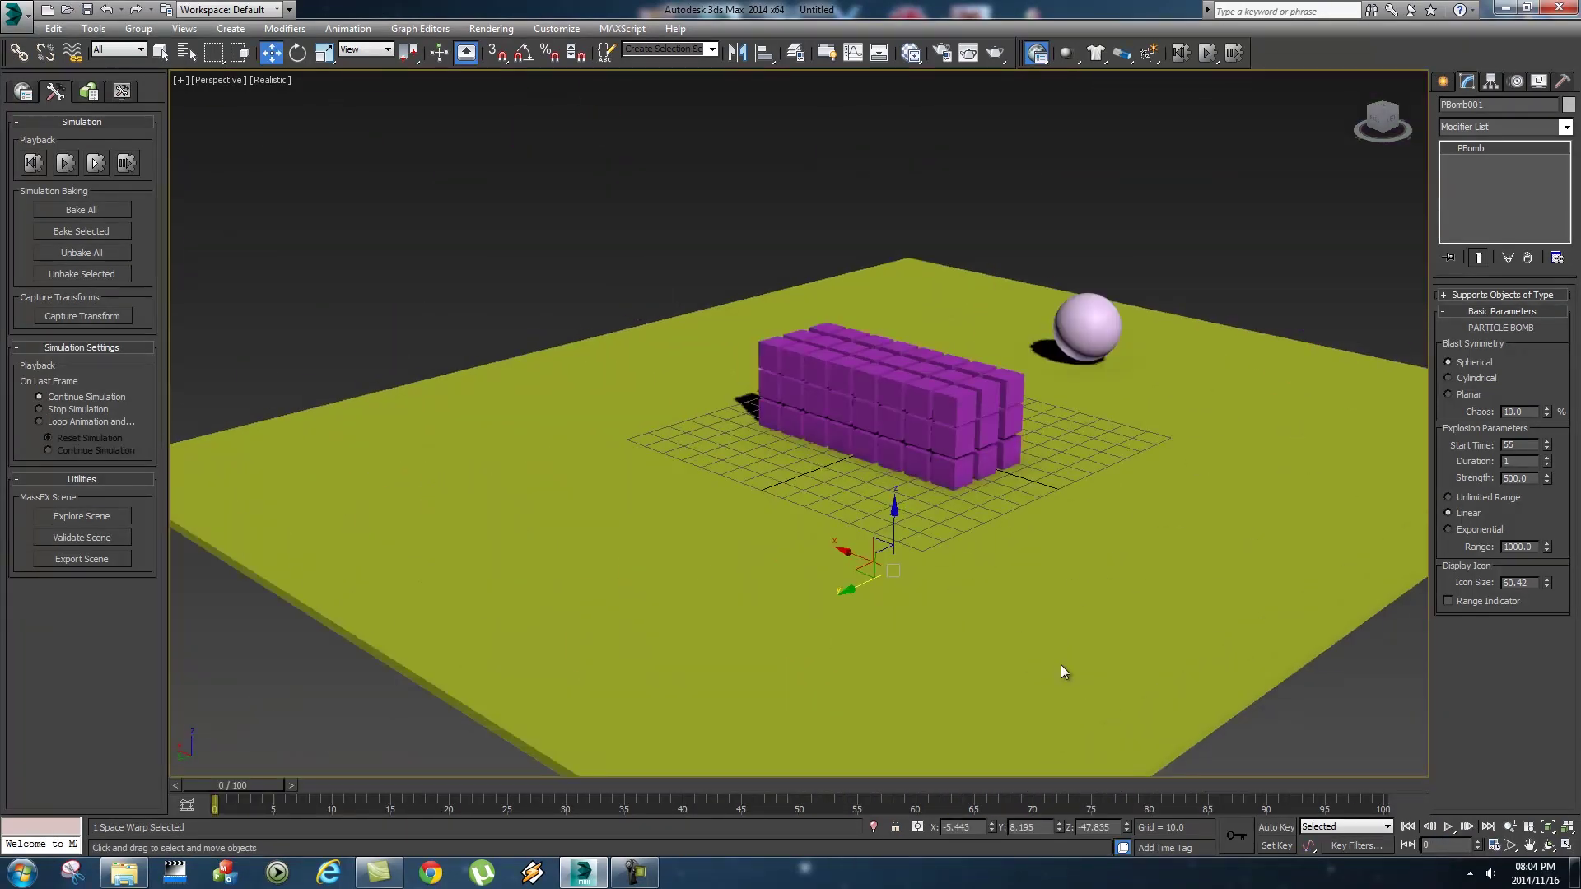
# - Set the animation's time configuration to a custom frame rate of 960 FPS
pyautogui.click(1495, 848)
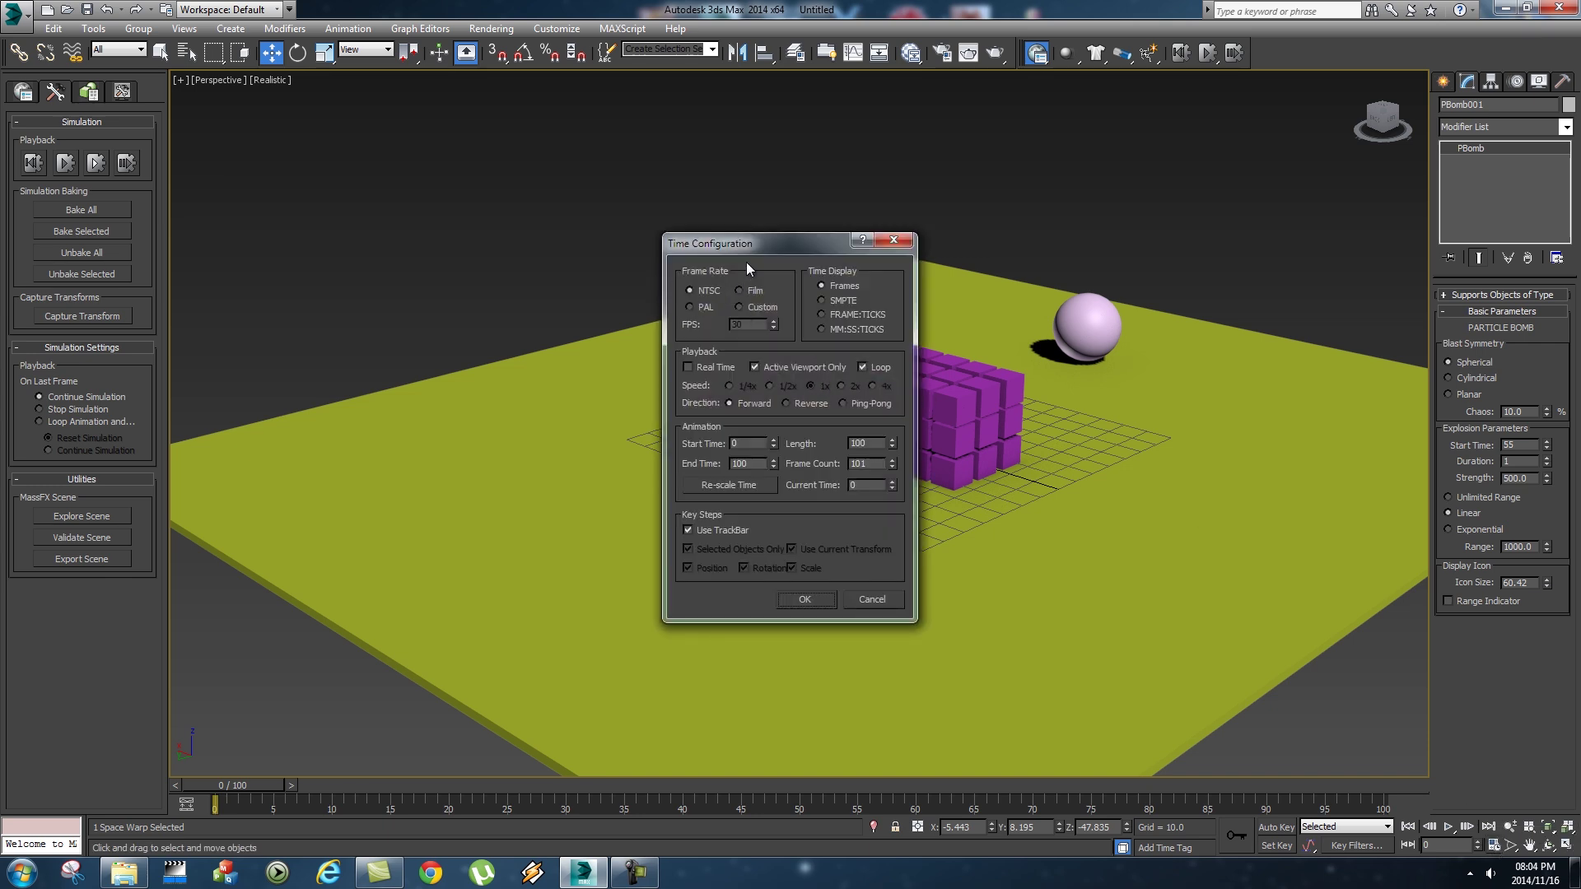
pyautogui.doubleClick(748, 325)
pyautogui.write('960')
pyautogui.press('Return')
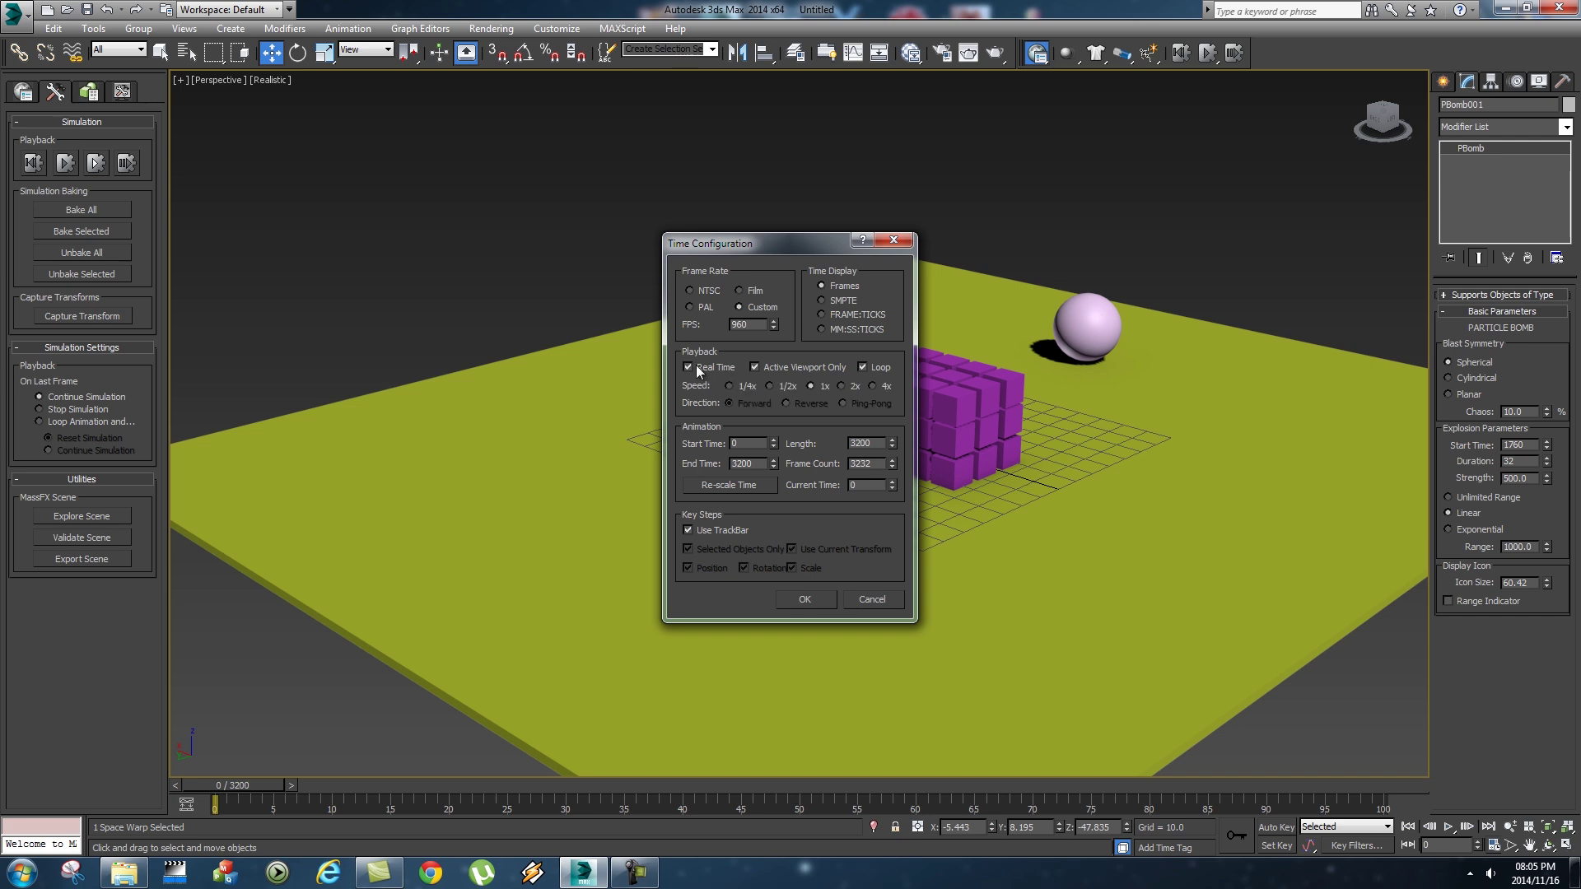
pyautogui.click(805, 600)
# - Scrub and play the 960 FPS animation, stop at frame 1188 and examine the scattered cubes from a lower angle
pyautogui.moveTo(236, 778); pyautogui.dragTo(497, 773)
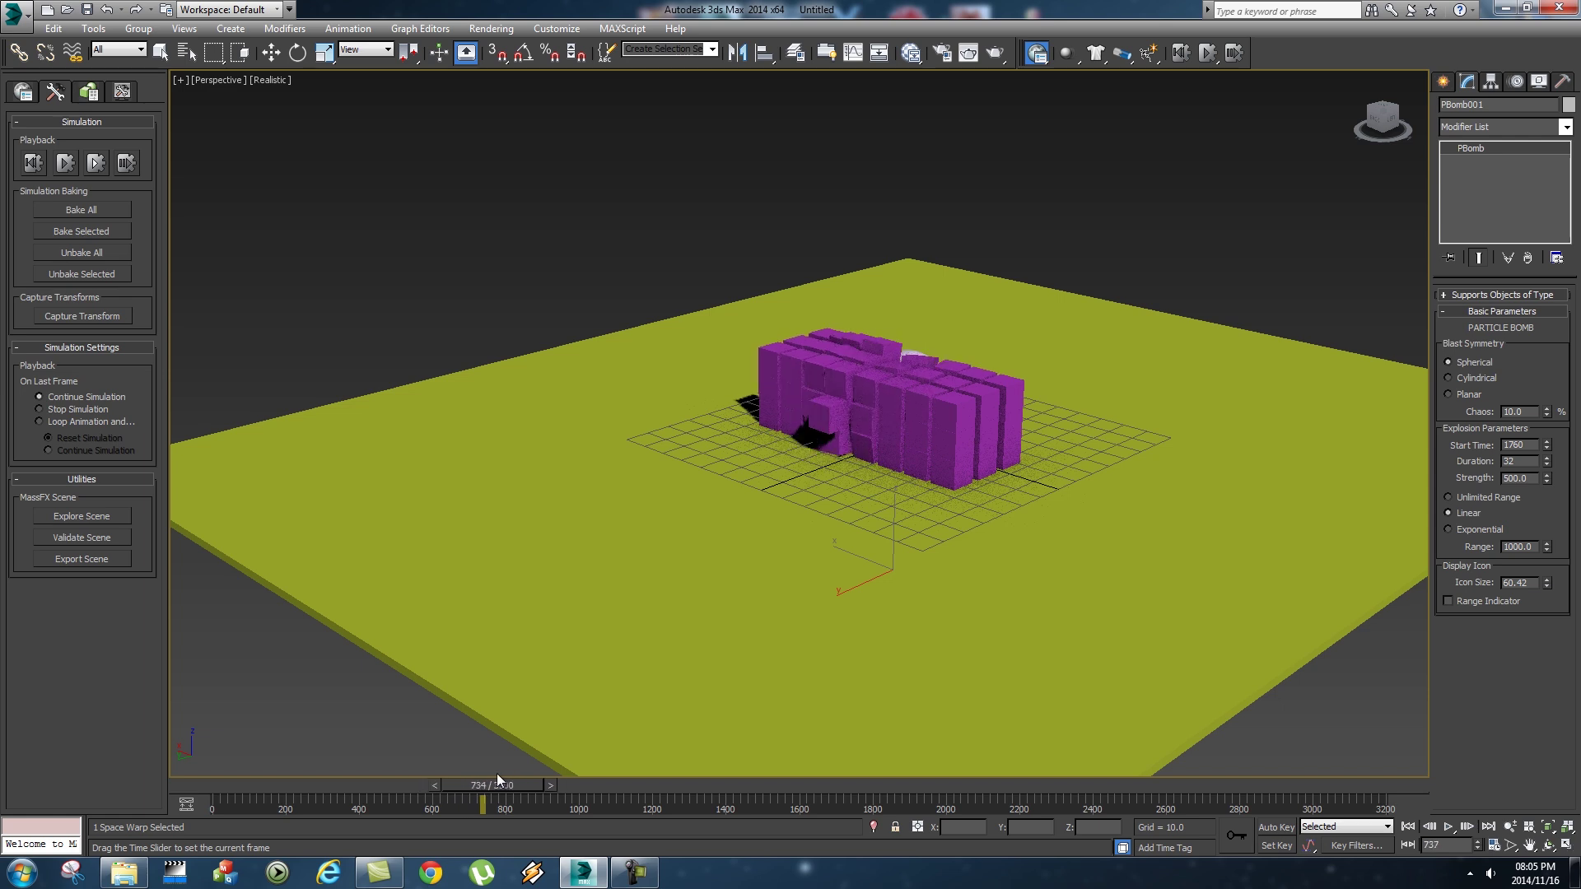
pyautogui.click(1450, 824)
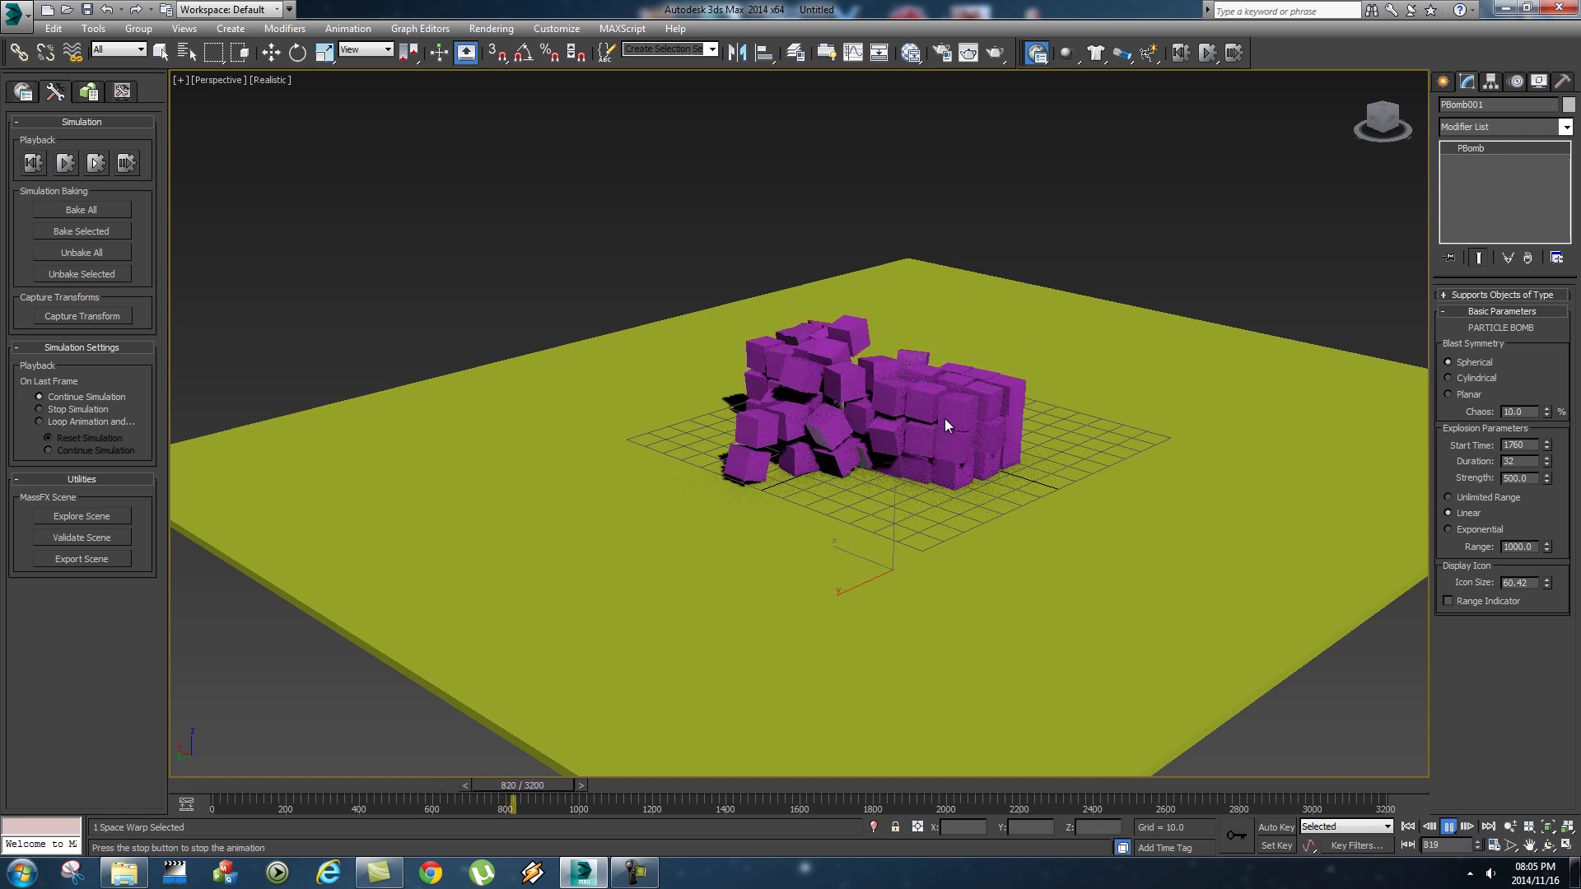
pyautogui.press('/')
pyautogui.press('w')
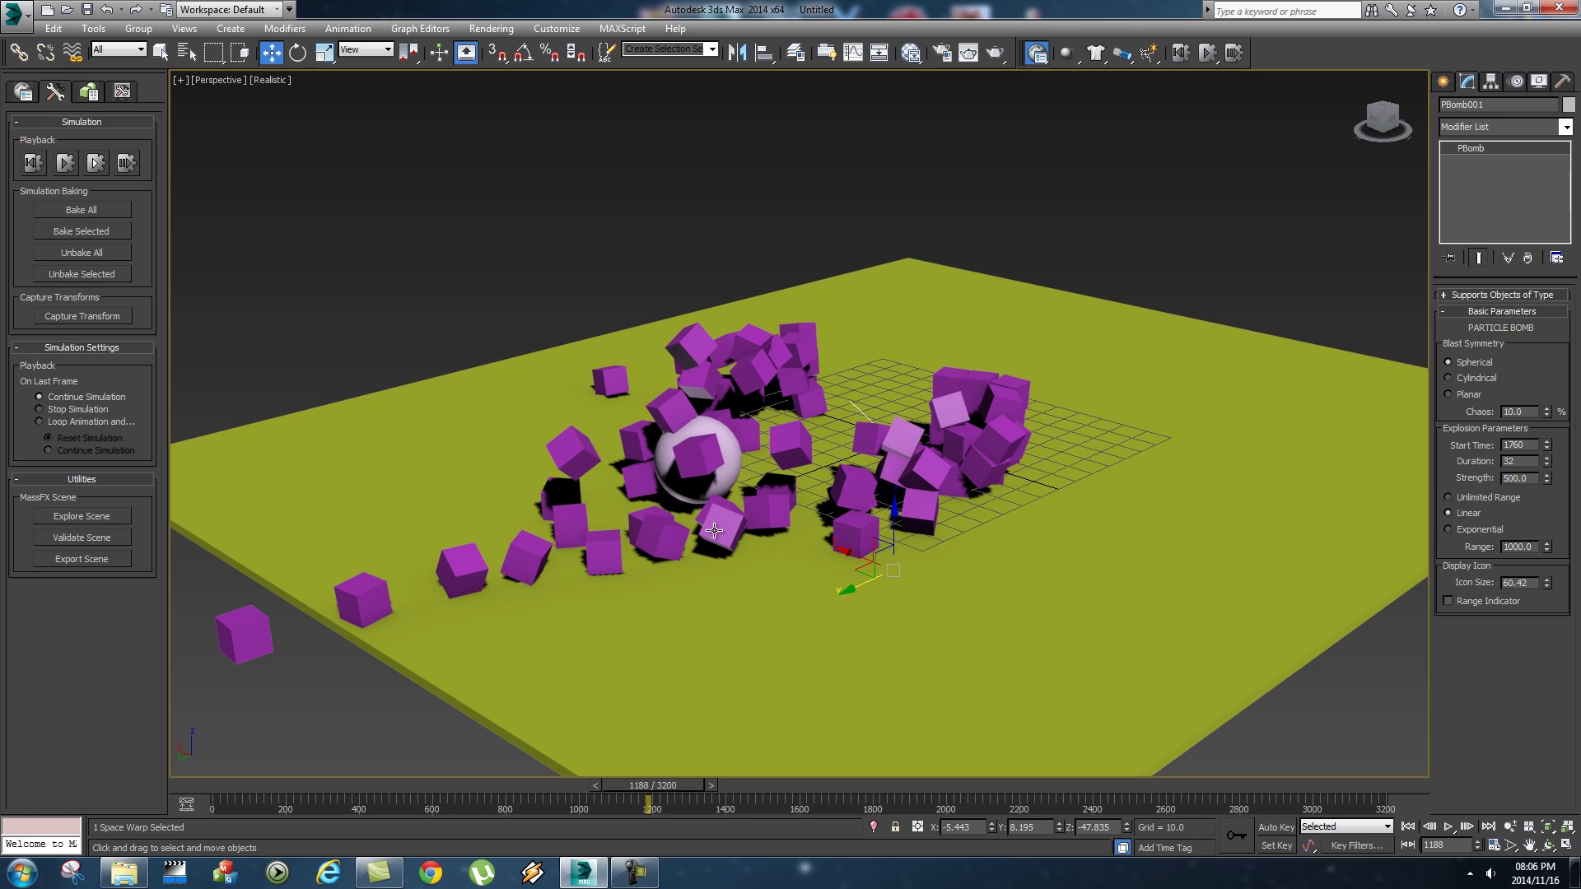
pyautogui.keyDown('alt'); pyautogui.moveTo(714, 530); pyautogui.dragTo(918, 458, button='middle'); pyautogui.keyUp('alt')
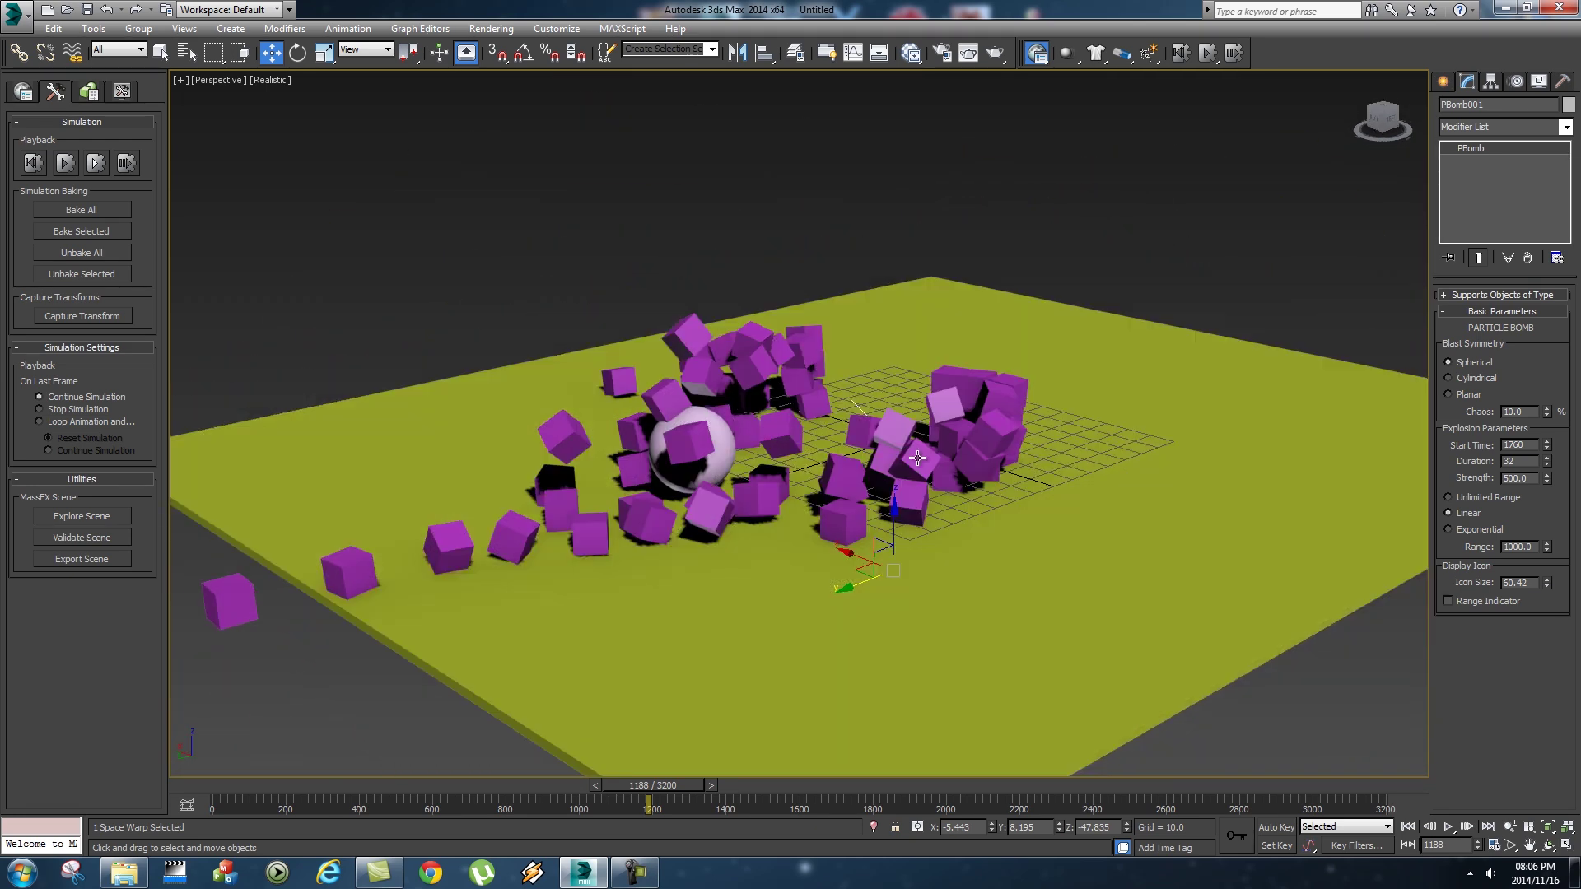